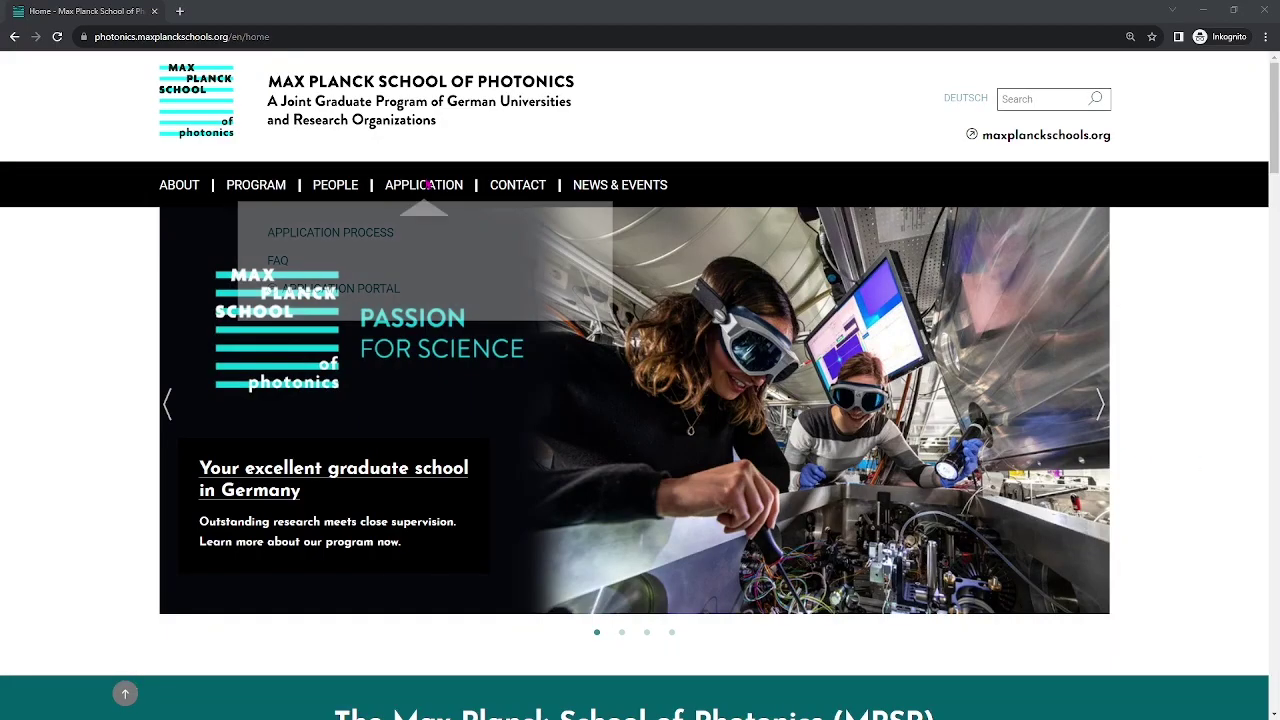
Start a new portal account with the applicant's e-mail and the Max Planck School of Photonics - MSc + PhD program.
left_click(362, 292)
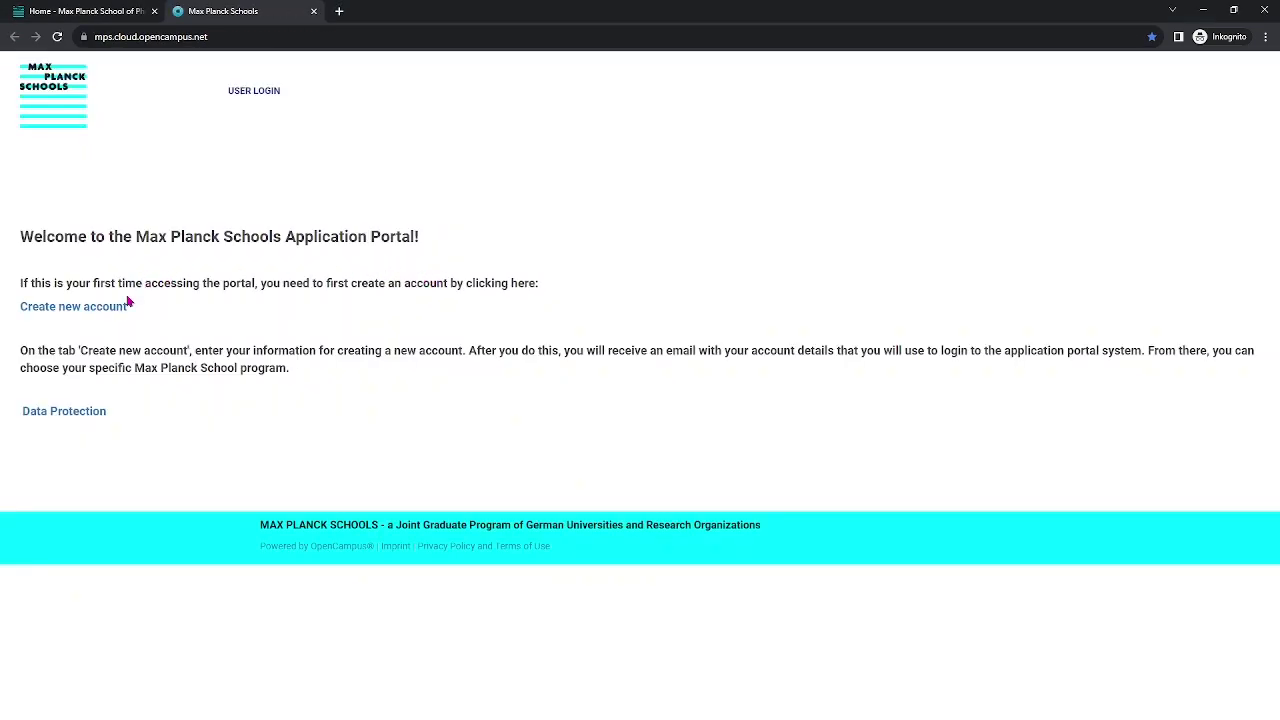
left_click(114, 309)
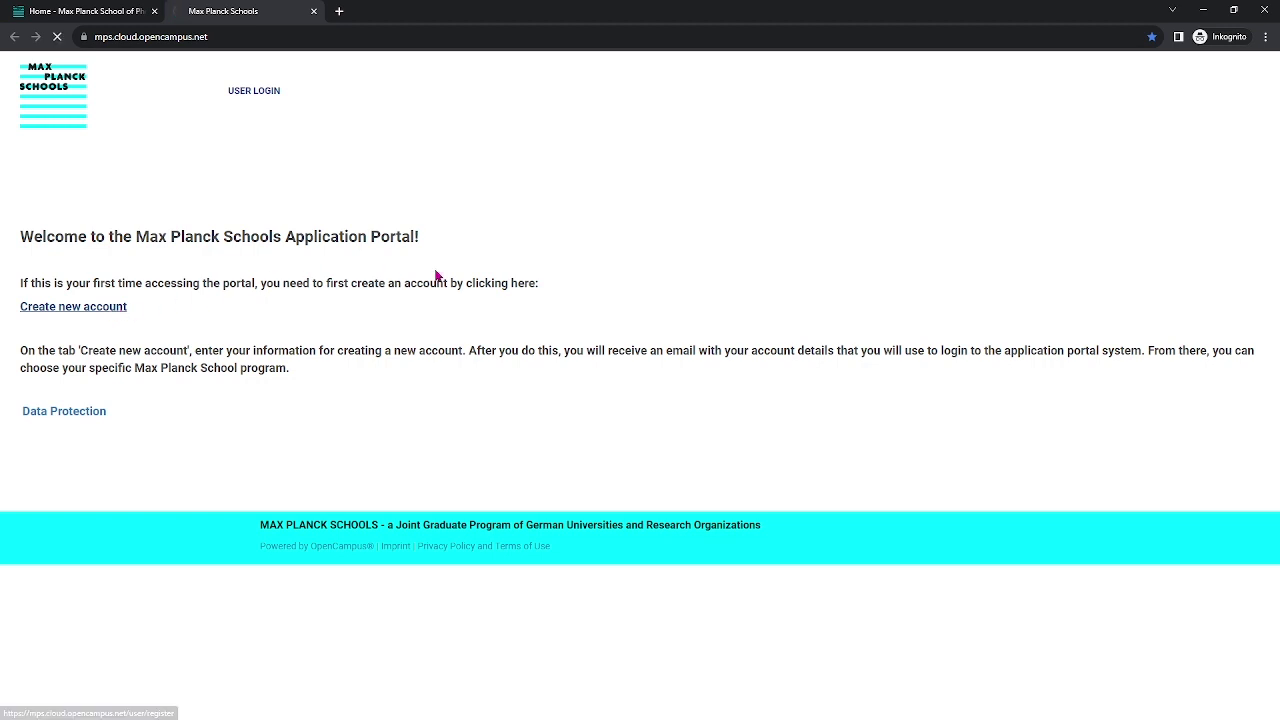
left_click(120, 310)
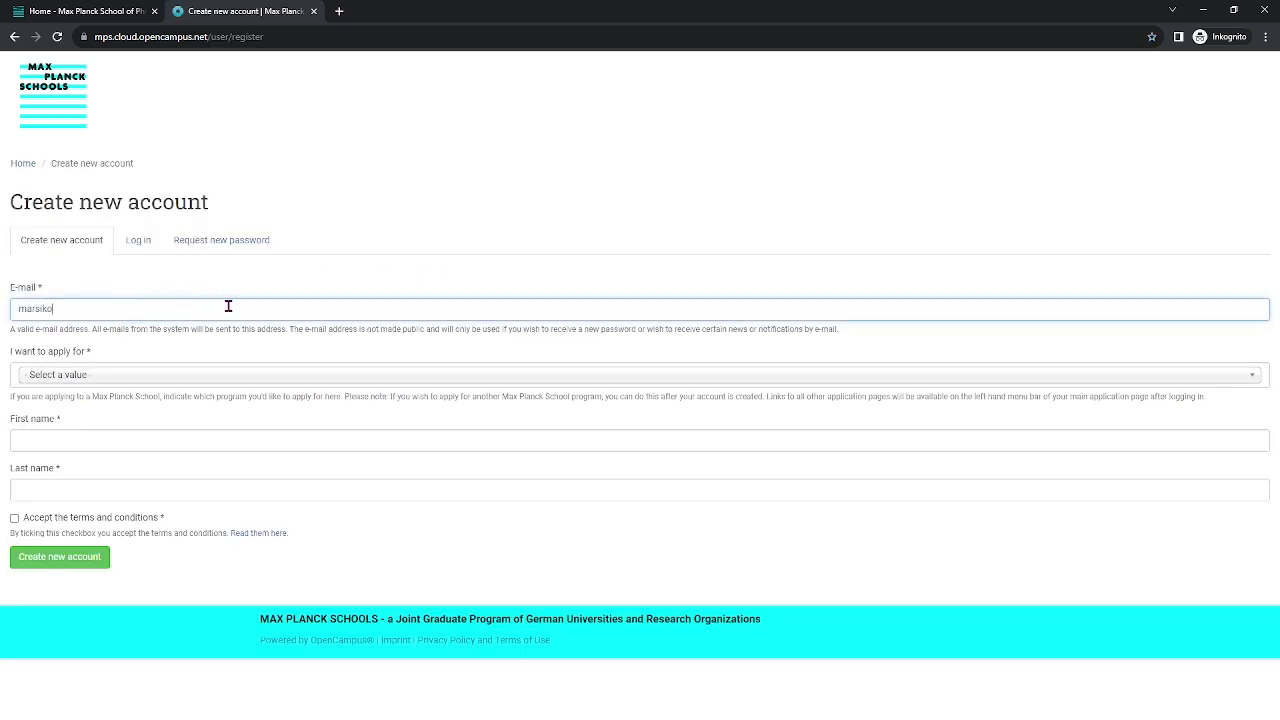
left_click(214, 375)
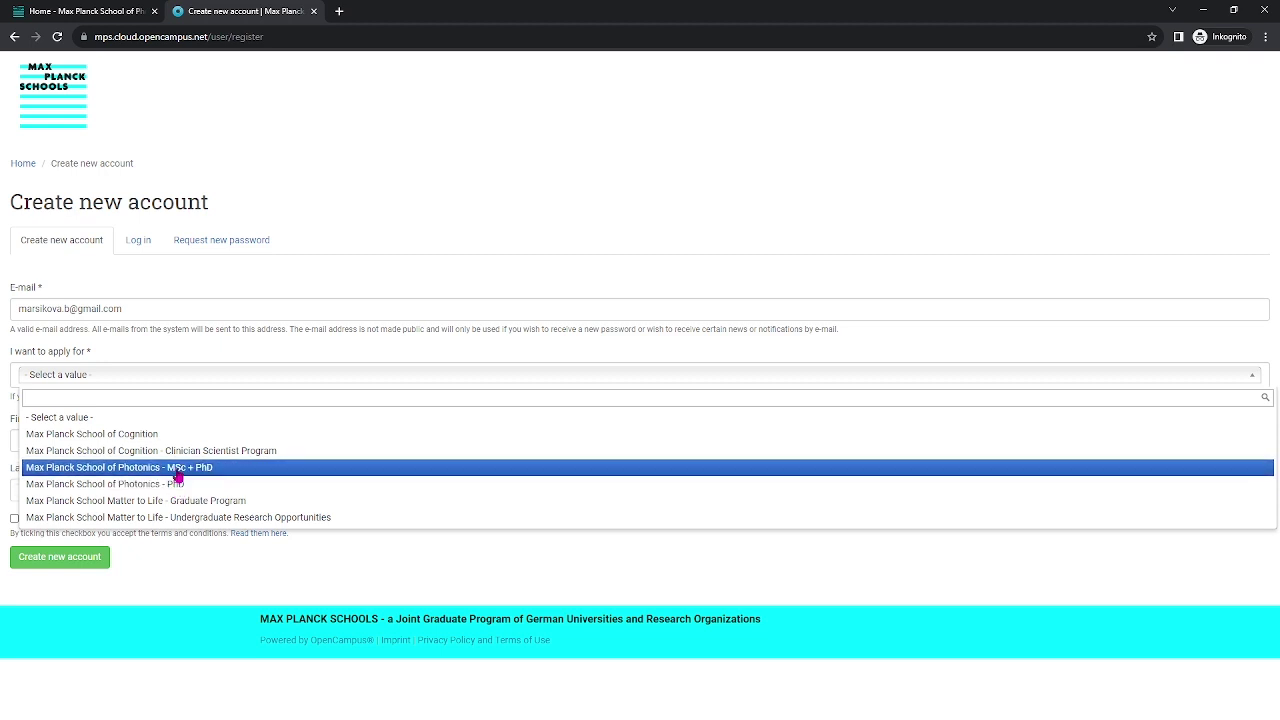
left_click(178, 474)
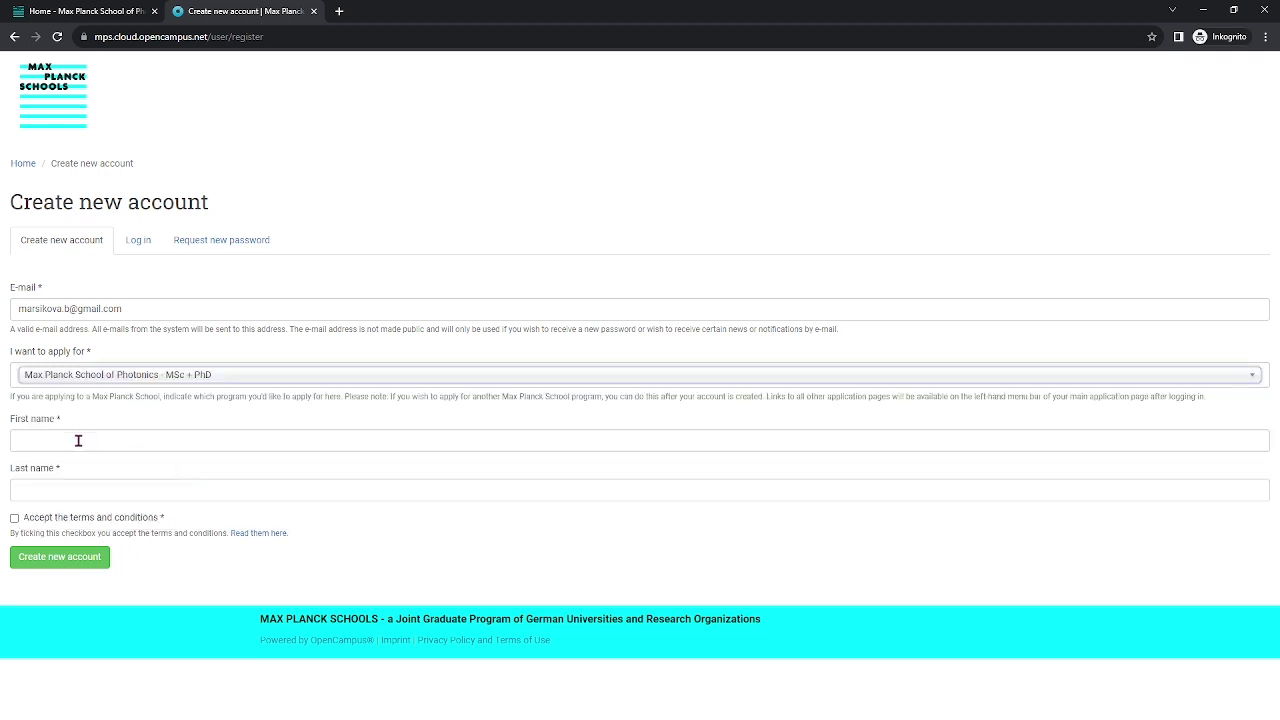
Enter the applicant's first and last name, accept the terms and conditions, and create the account.
left_click(158, 434)
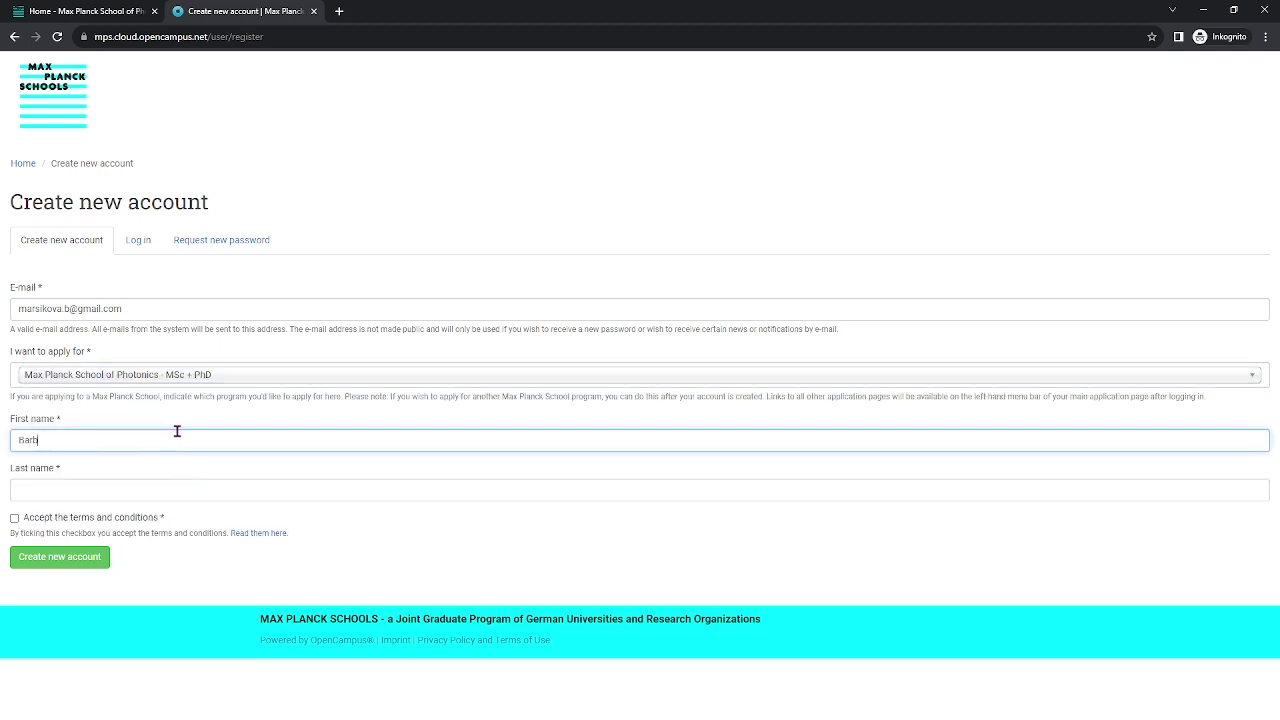
left_click(238, 490)
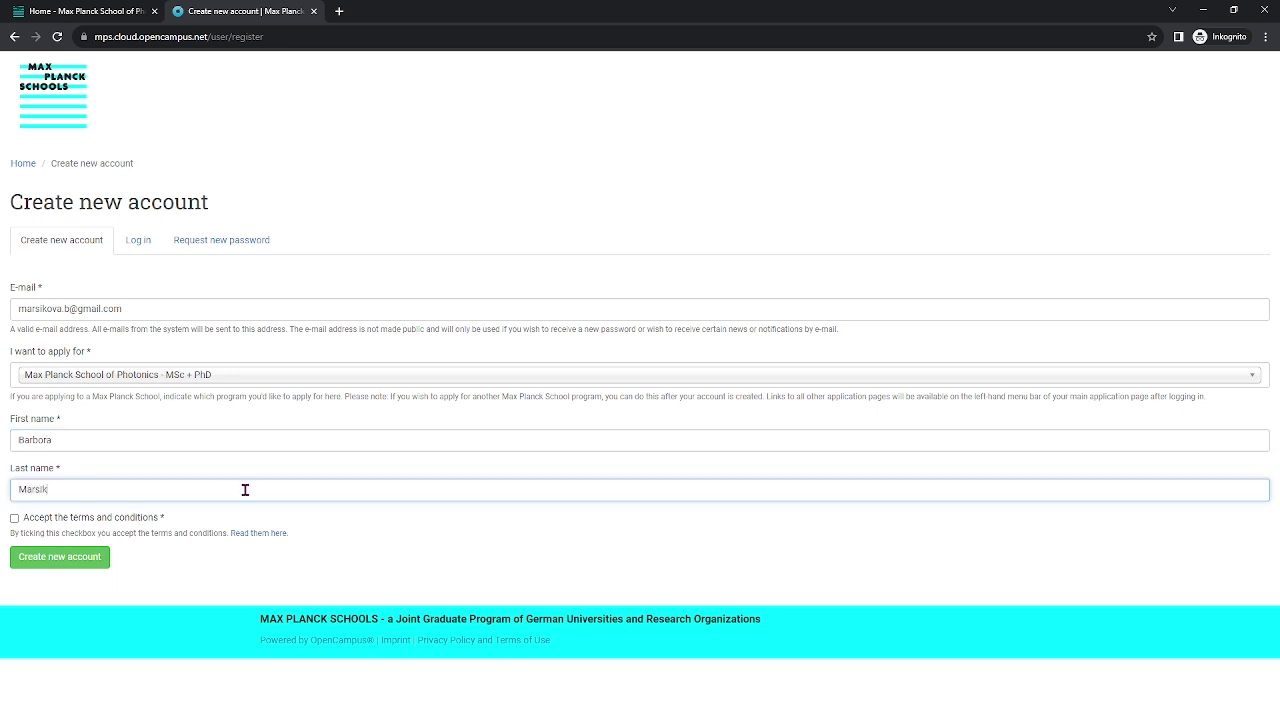
left_click(15, 519)
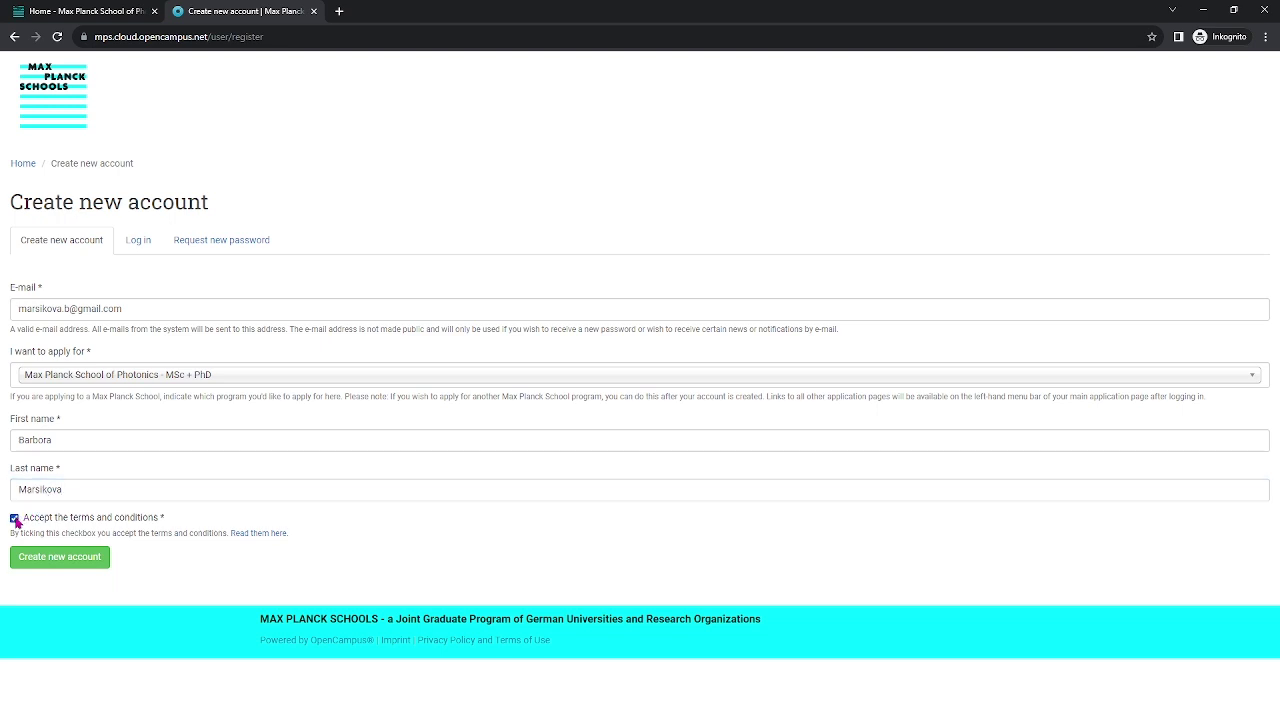
left_click(70, 565)
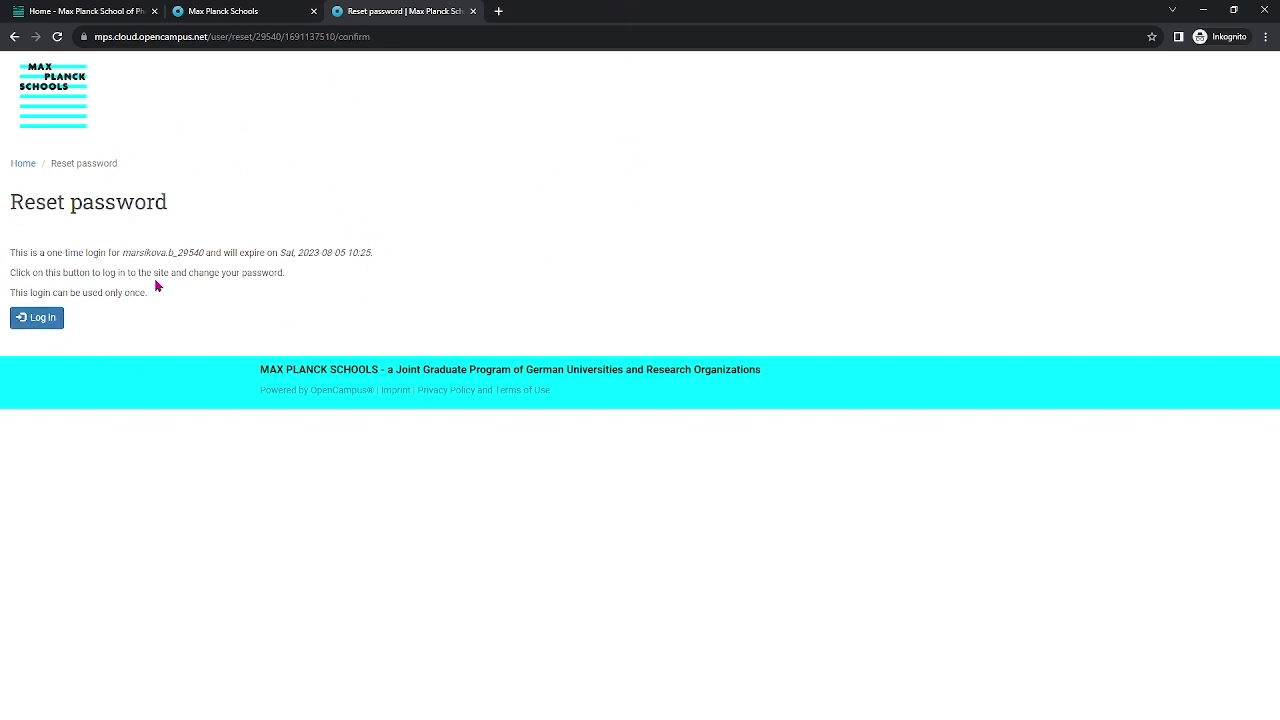
Log in with the one-time link, then enter, confirm and save a new account password.
left_click(42, 321)
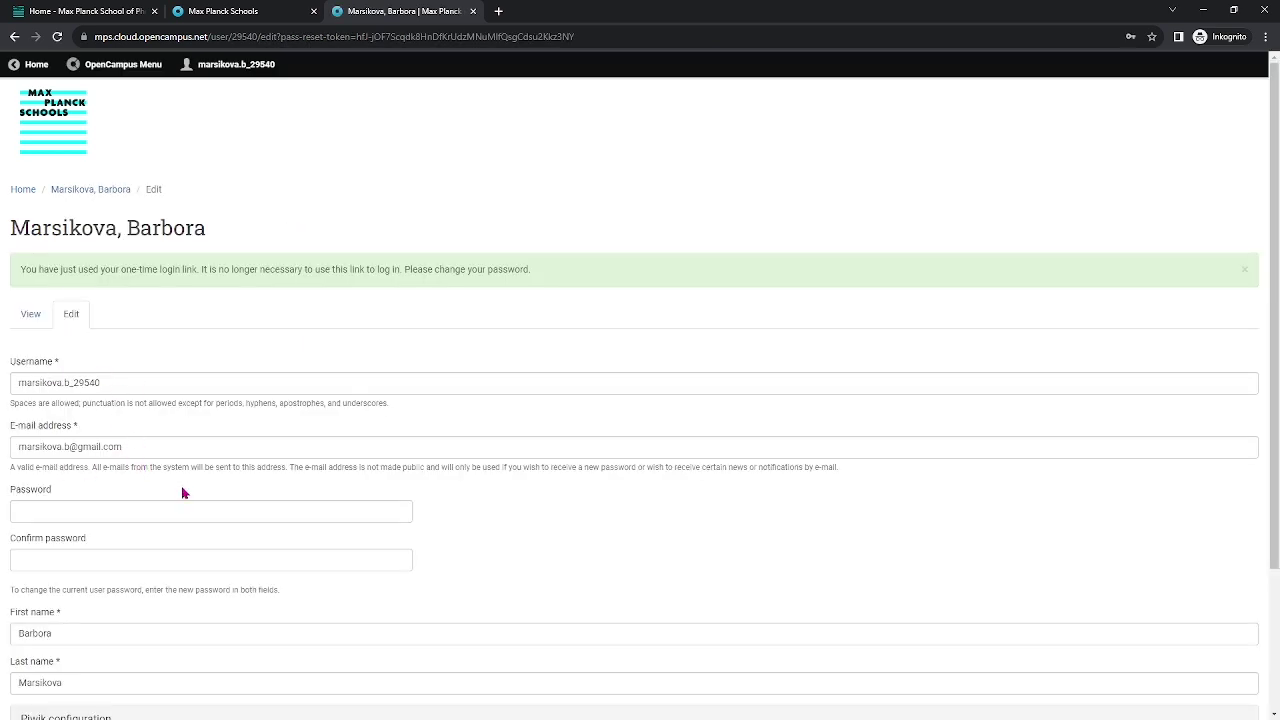
scroll(185, 492, "down", 1)
left_click(126, 441)
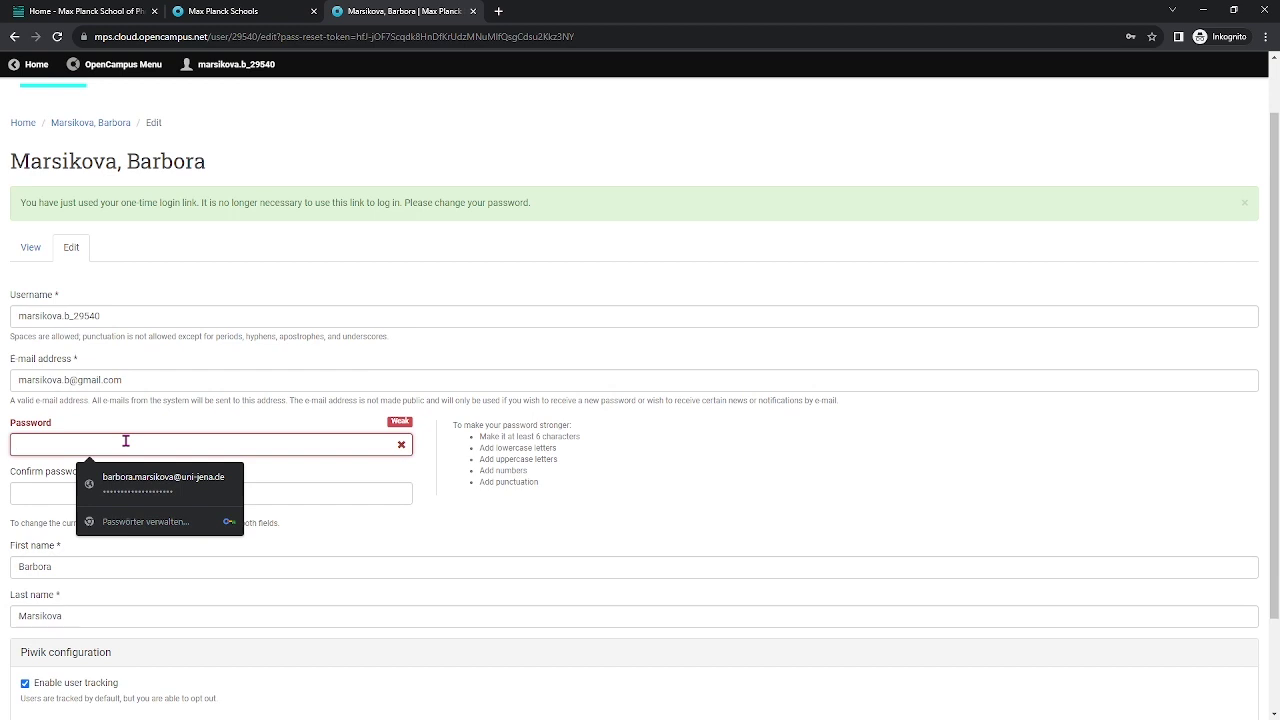
type("••••••")
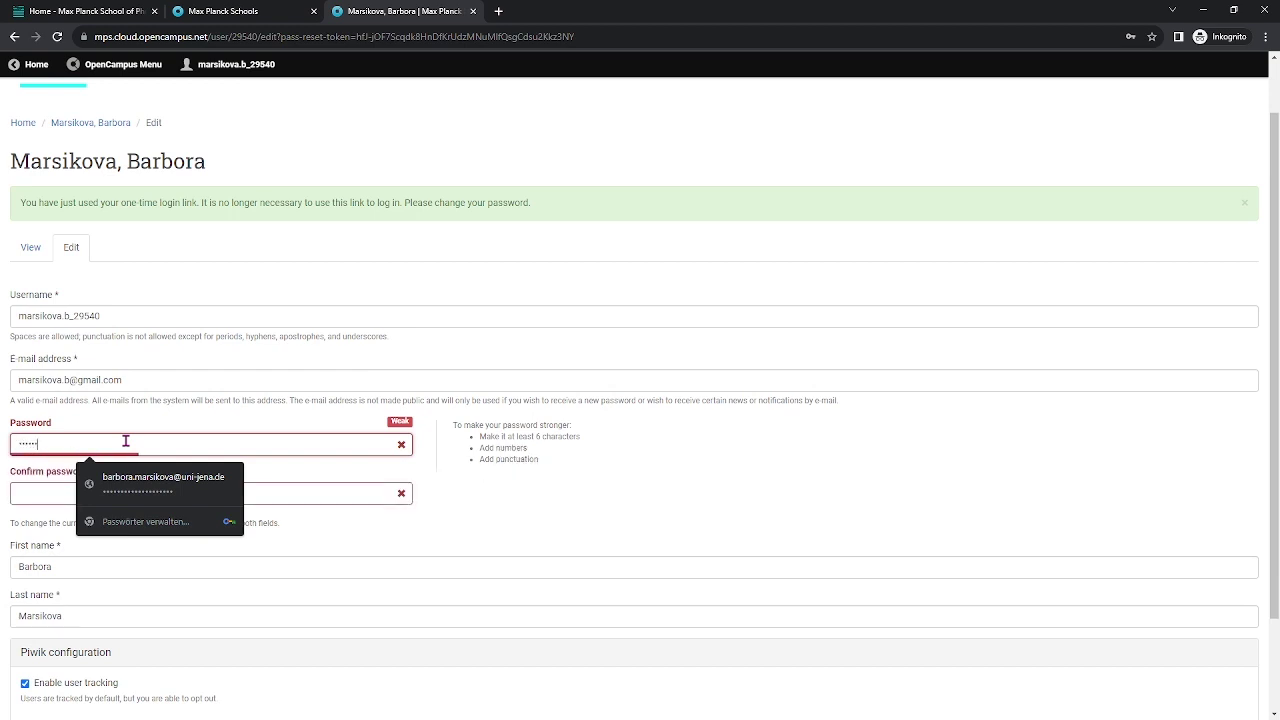
type("•••")
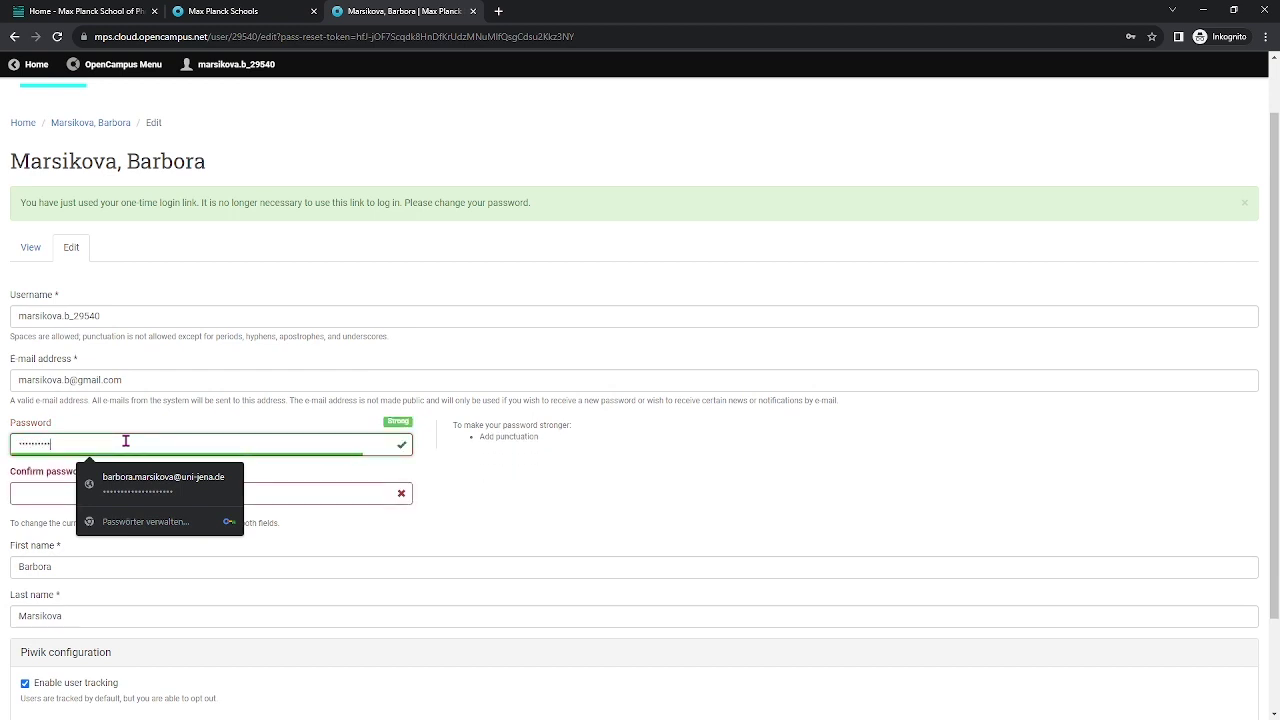
left_click(34, 492)
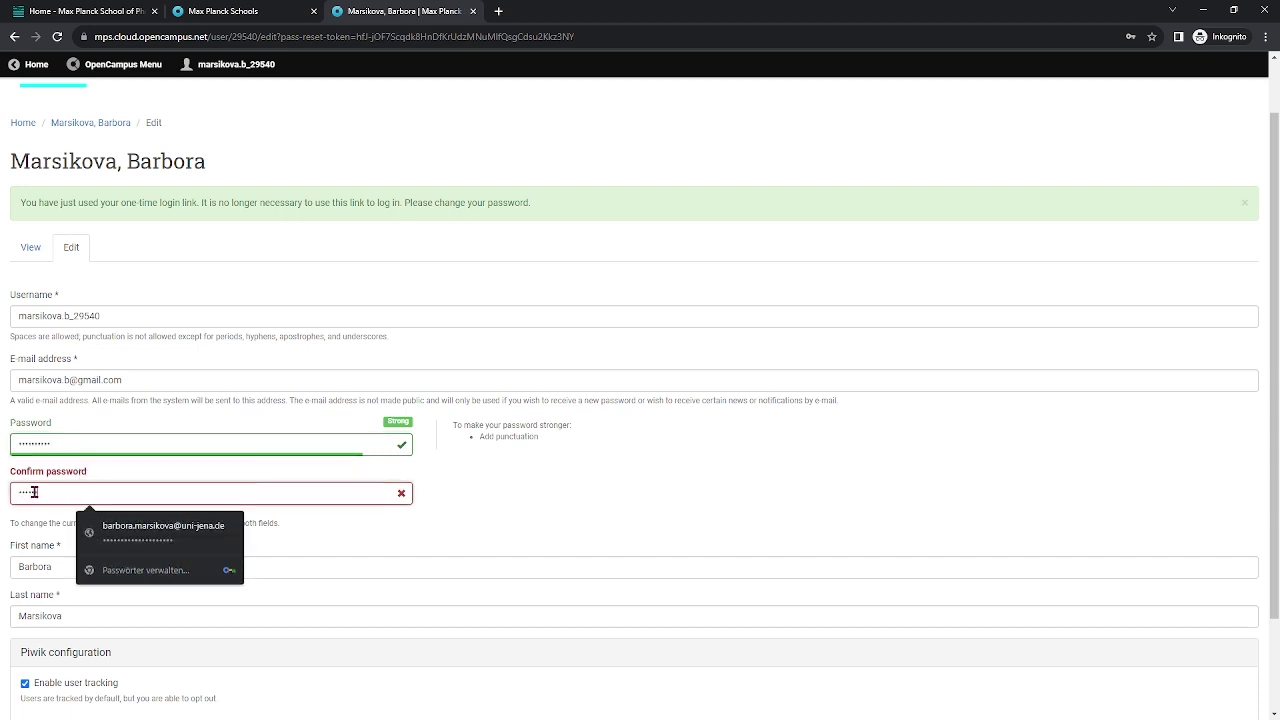
type("••••••••••")
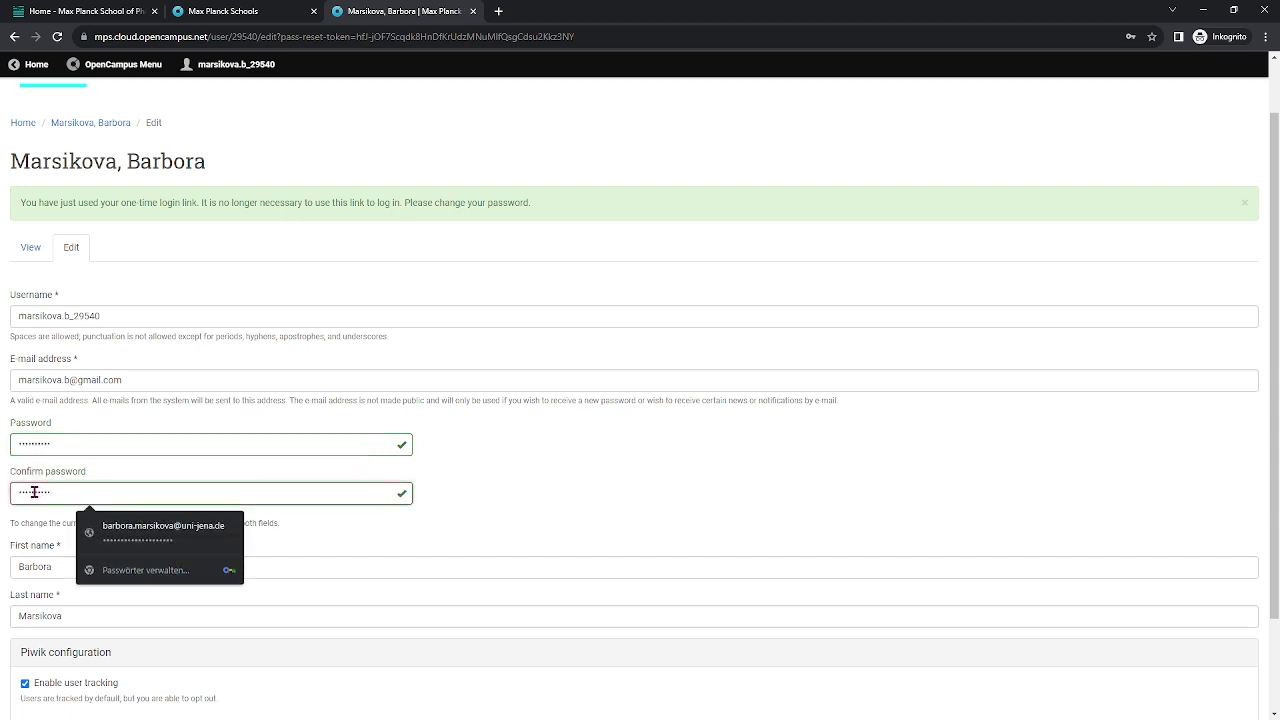
left_click(595, 490)
scroll(317, 489, "down", 2)
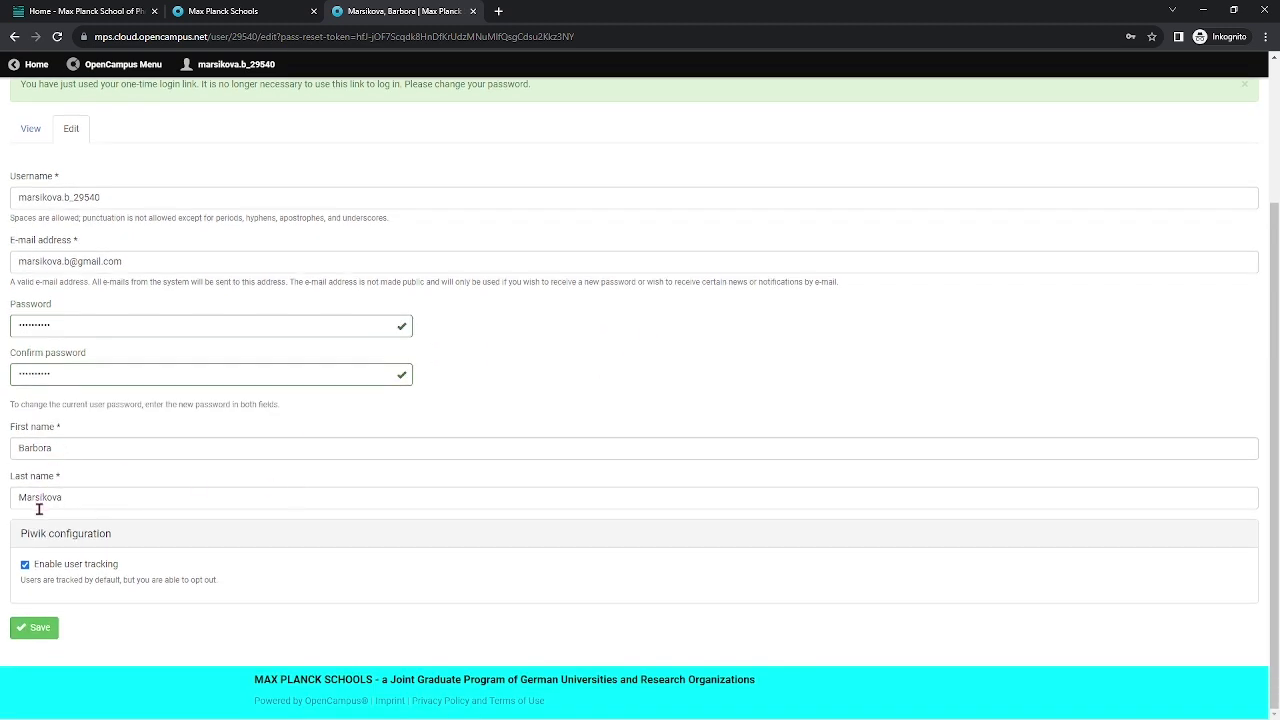
left_click(35, 633)
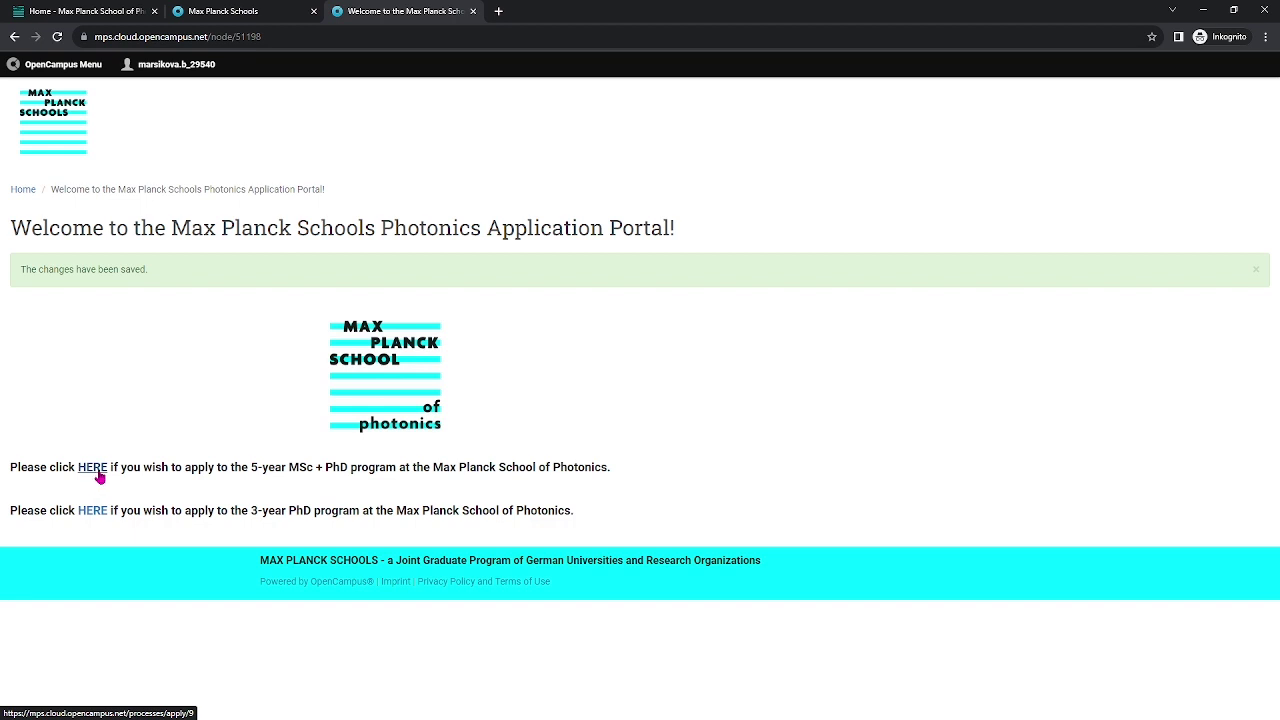
Begin the 5-year MSc + PhD Photonics application from the first HERE link on the welcome page.
left_click(97, 476)
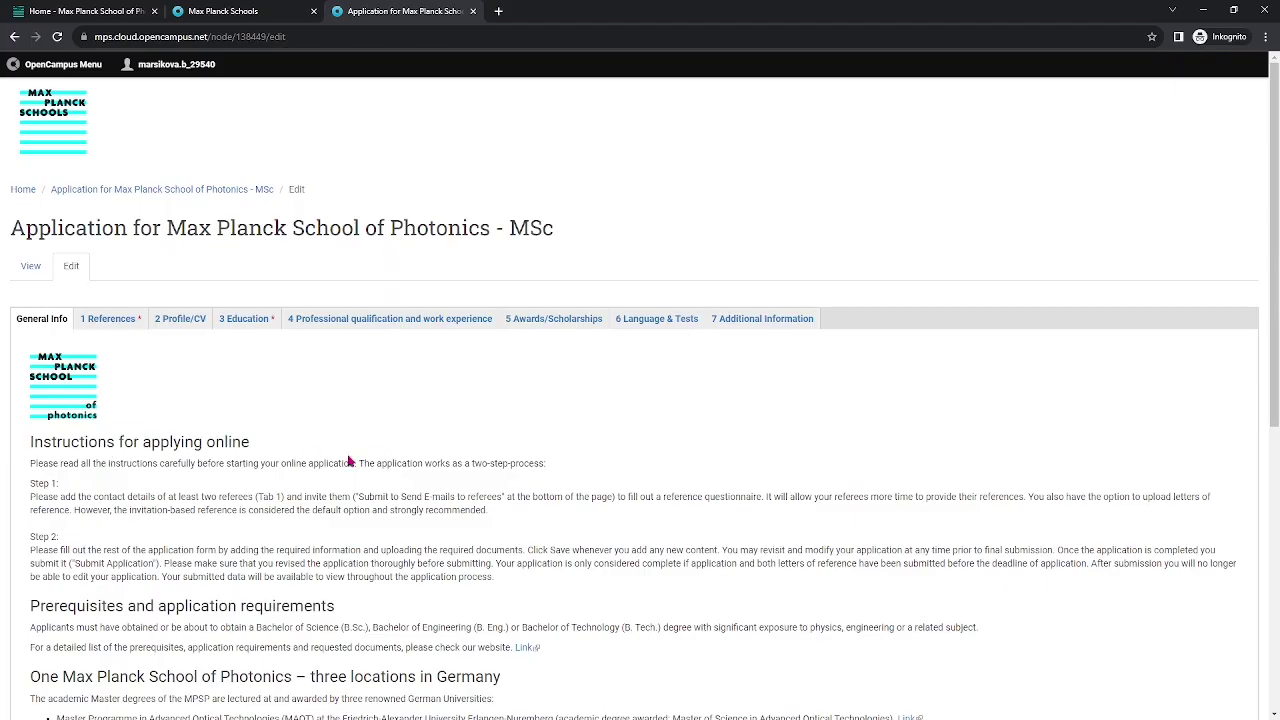
Read through the MSc General Info instructions, then switch to the 1 References section.
scroll(344, 461, "down", 1)
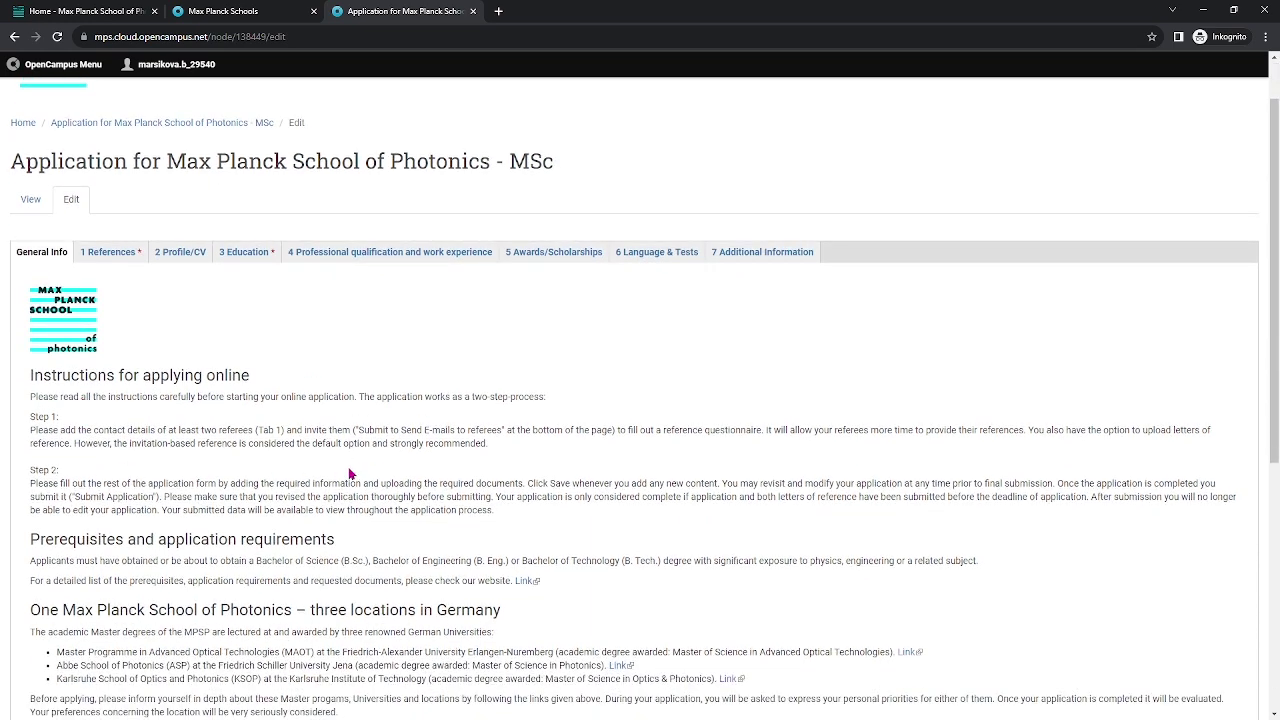
scroll(352, 465, "down", 1)
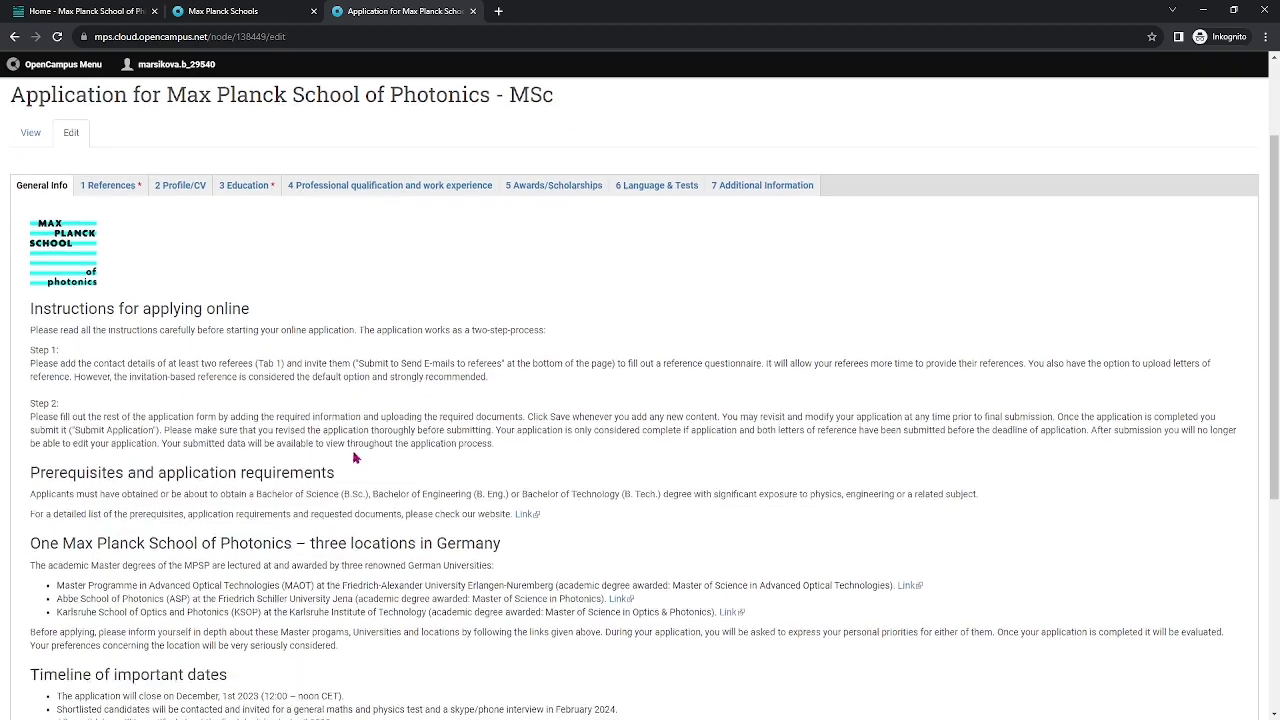
scroll(355, 446, "down", 1)
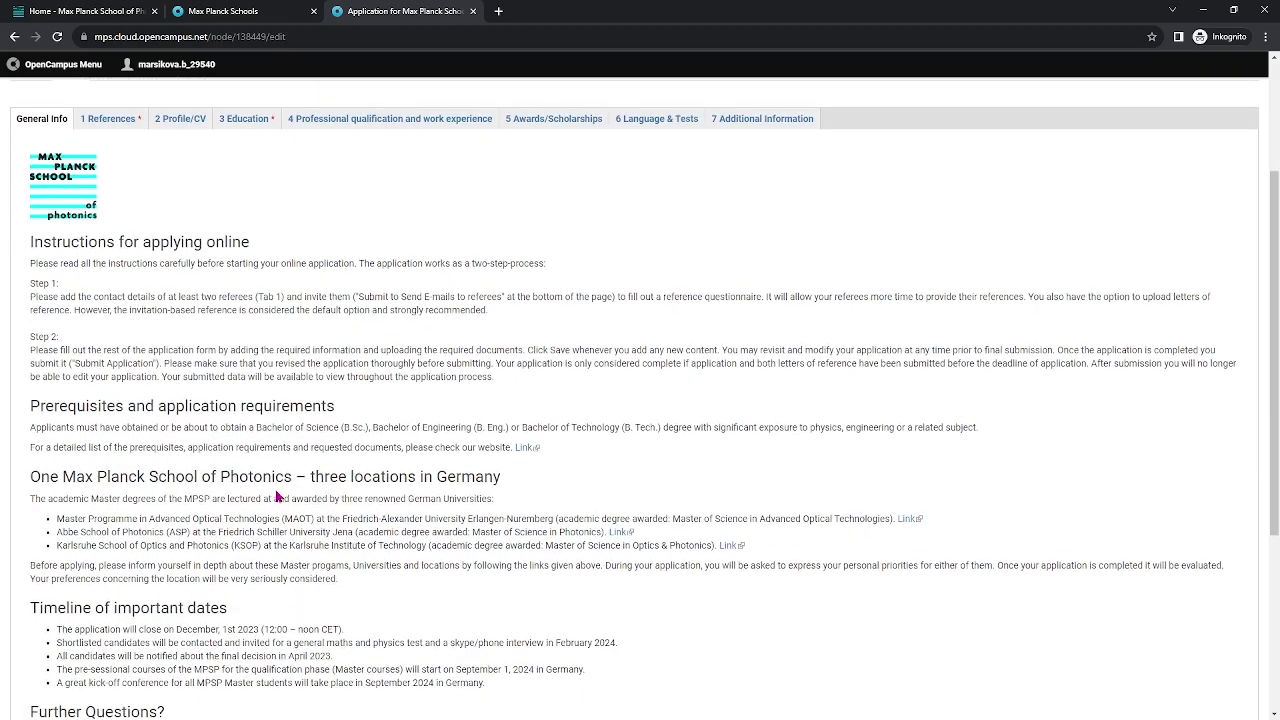
scroll(280, 478, "down", 1)
scroll(296, 552, "down", 1)
scroll(295, 552, "down", 1)
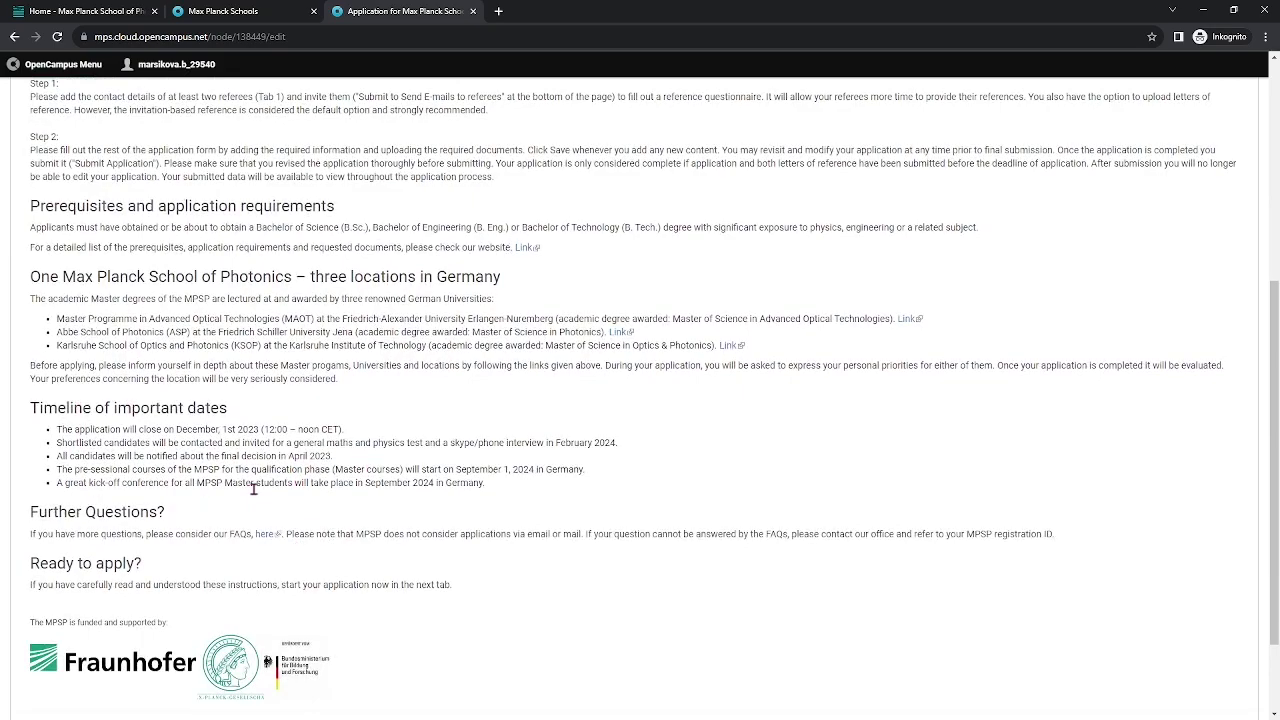
scroll(253, 507, "down", 1)
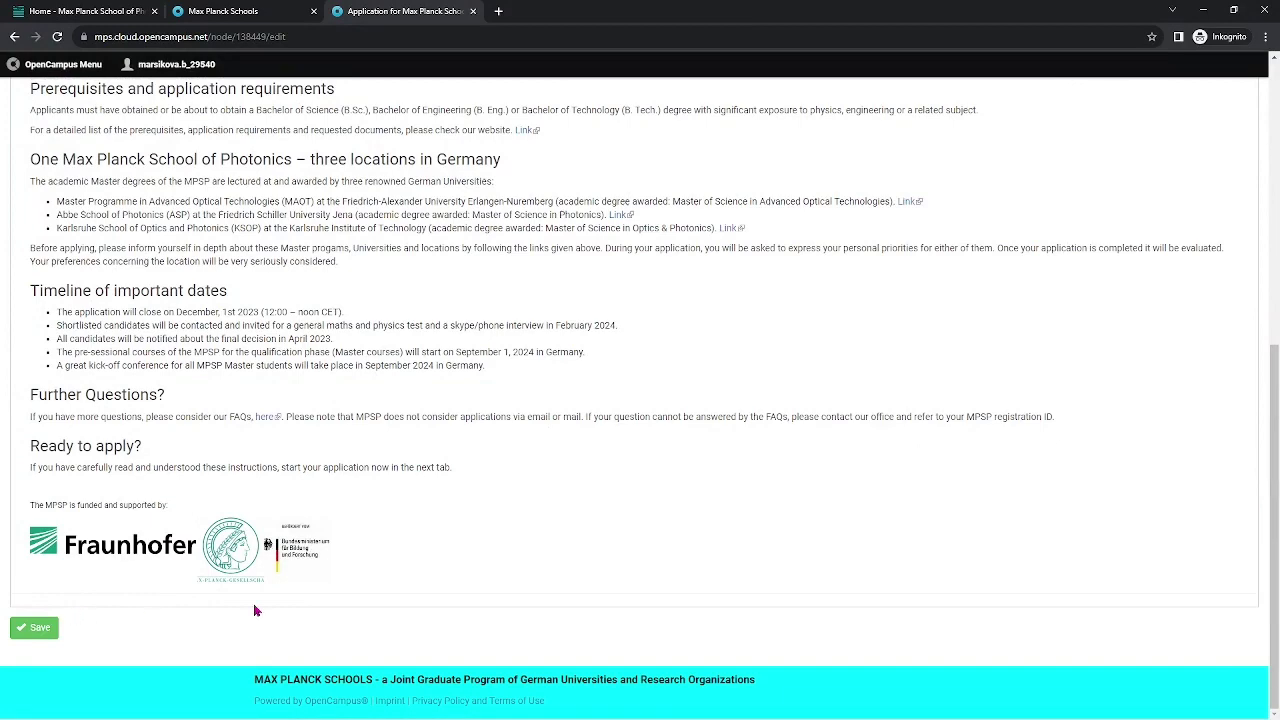
scroll(132, 259, "up", 5)
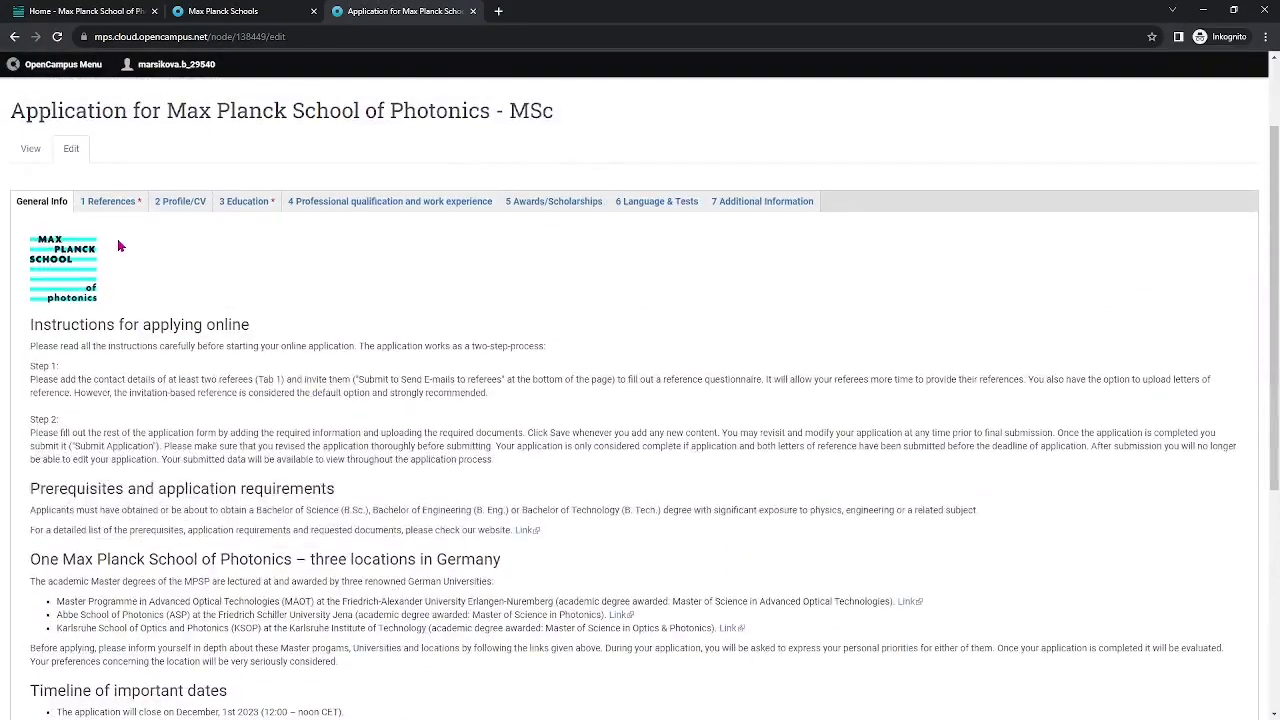
left_click(95, 204)
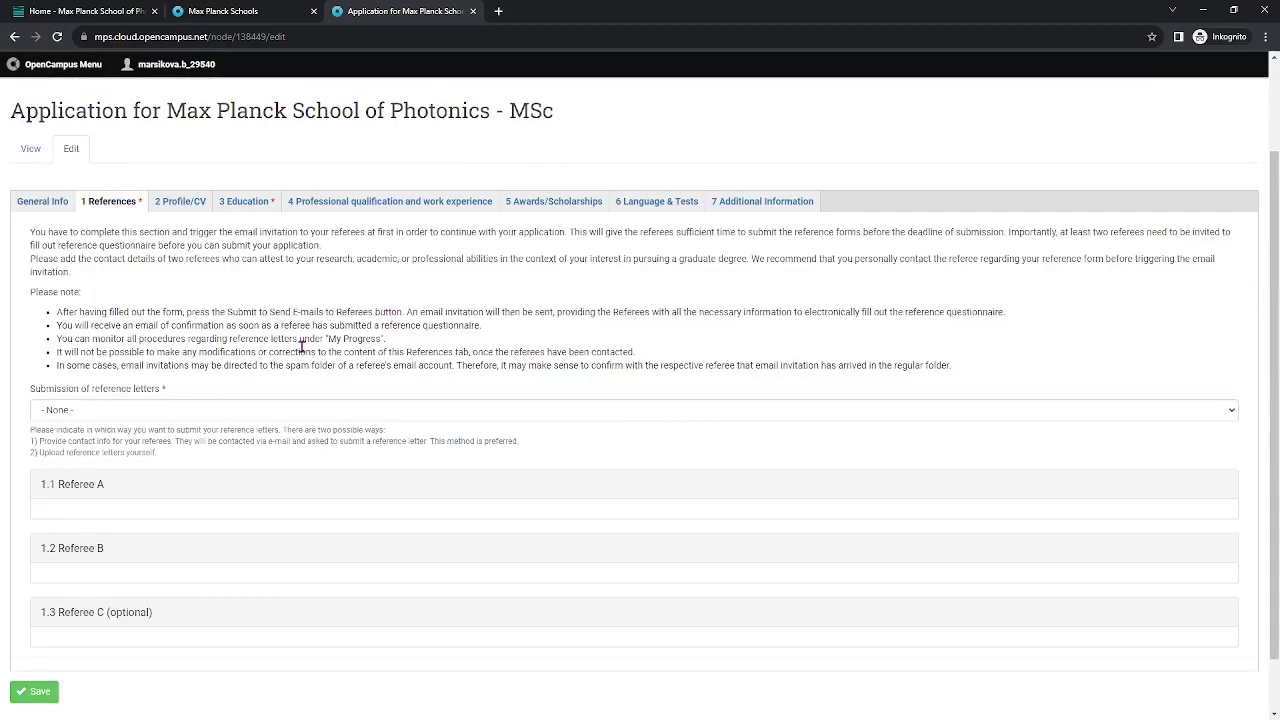
Choose to send reference requests to referees, then enter Referee A's name and e-mail.
left_click(225, 412)
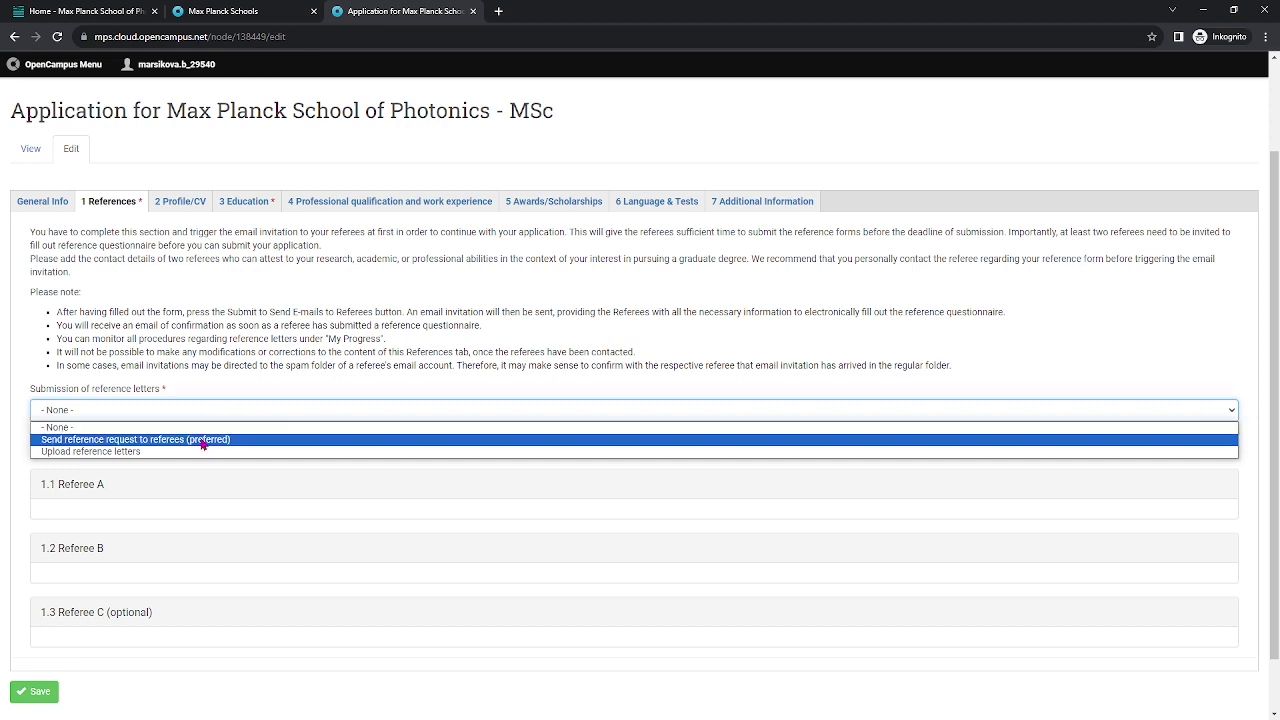
left_click(203, 440)
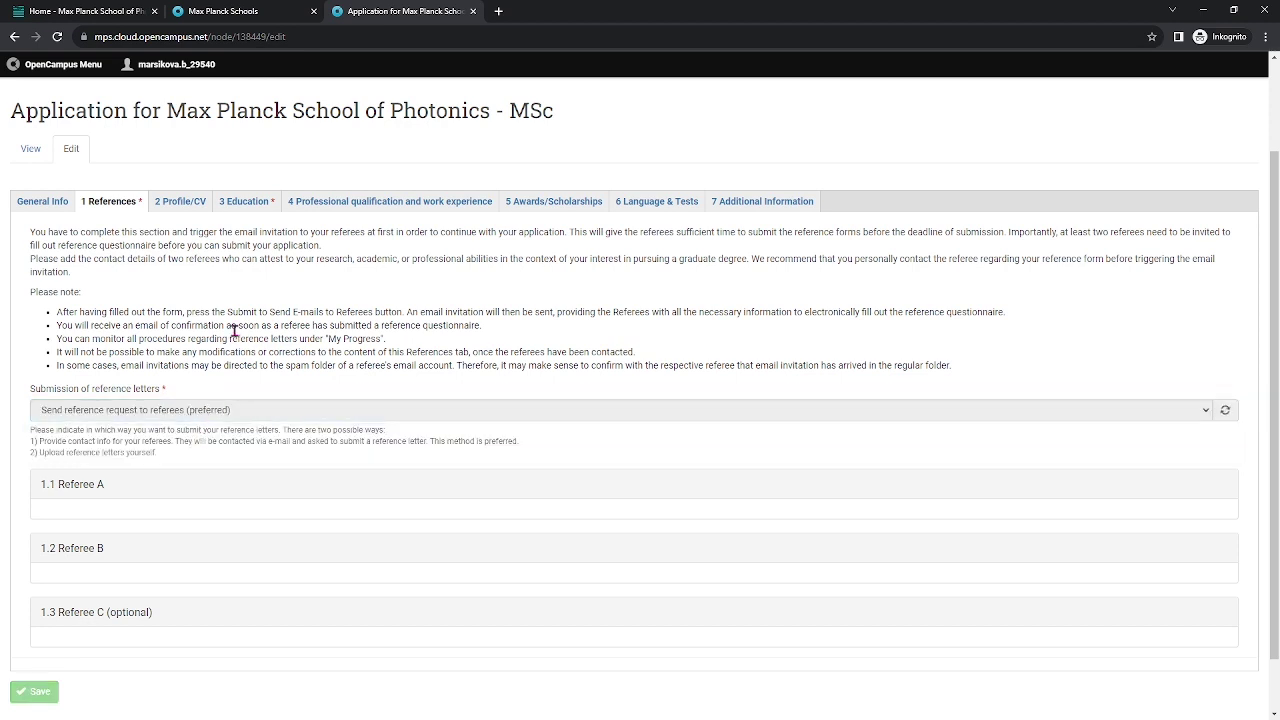
scroll(234, 331, "down", 1)
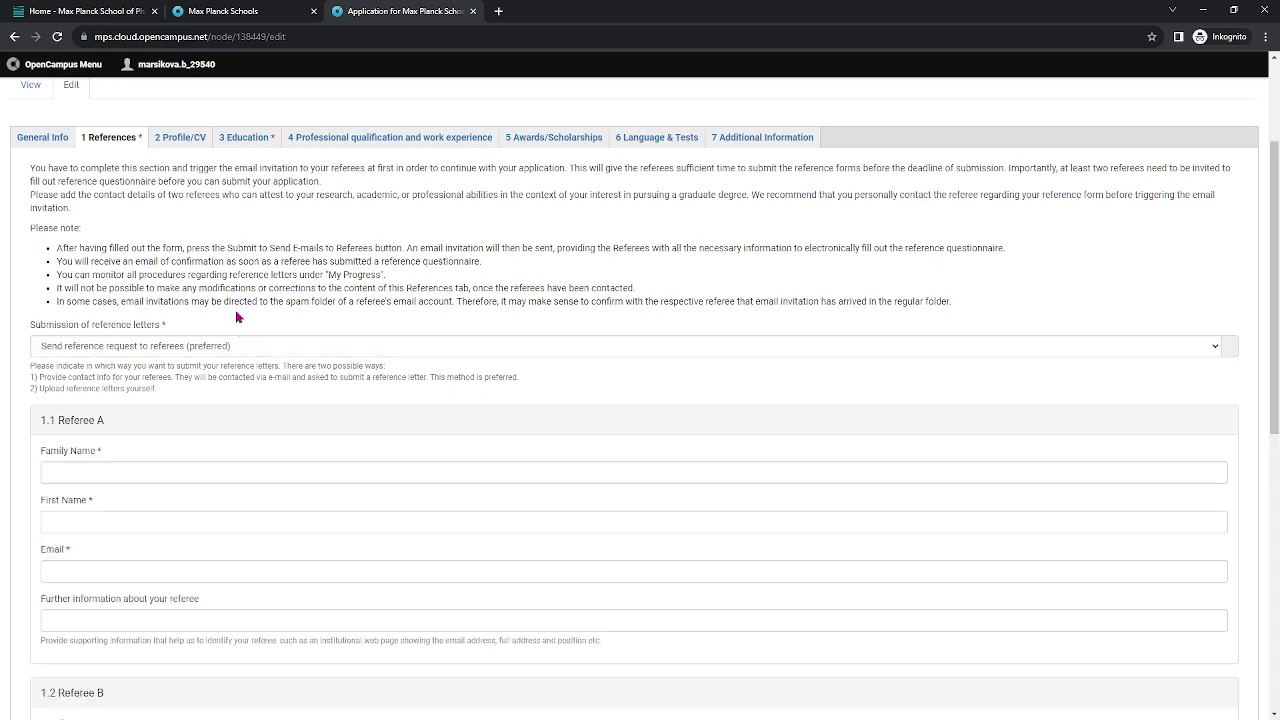
scroll(238, 329, "down", 2)
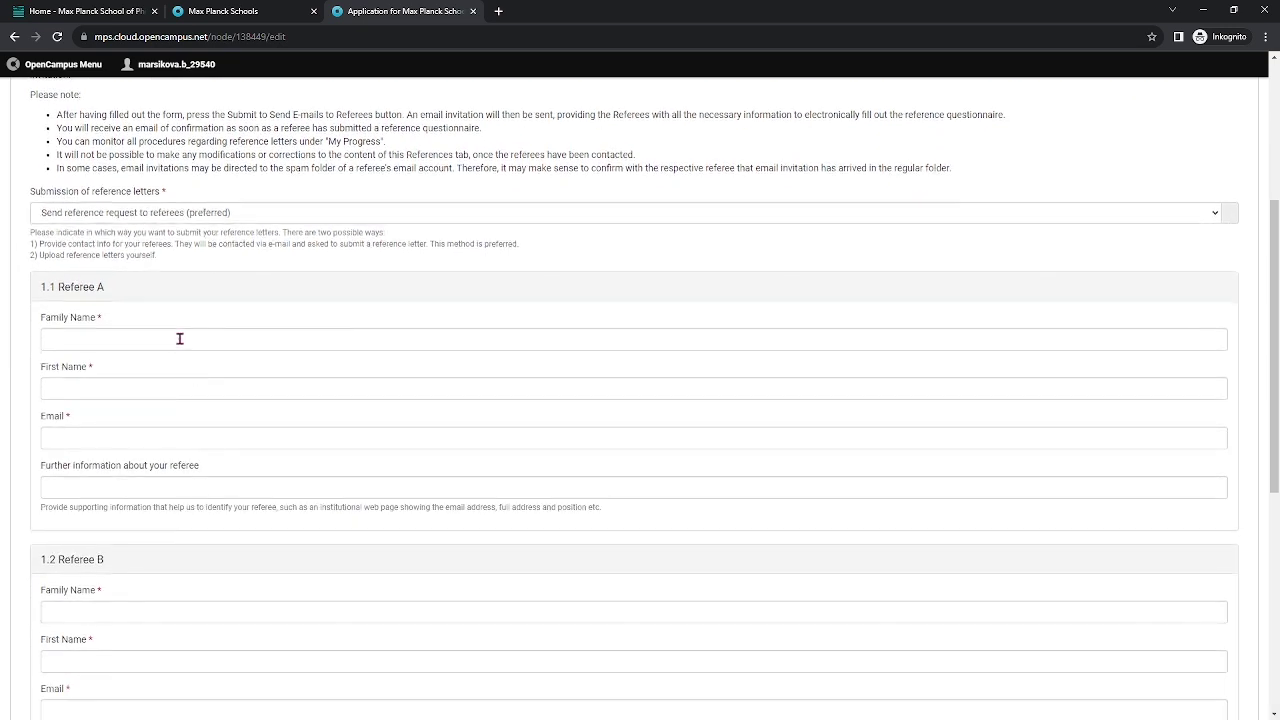
left_click(180, 339)
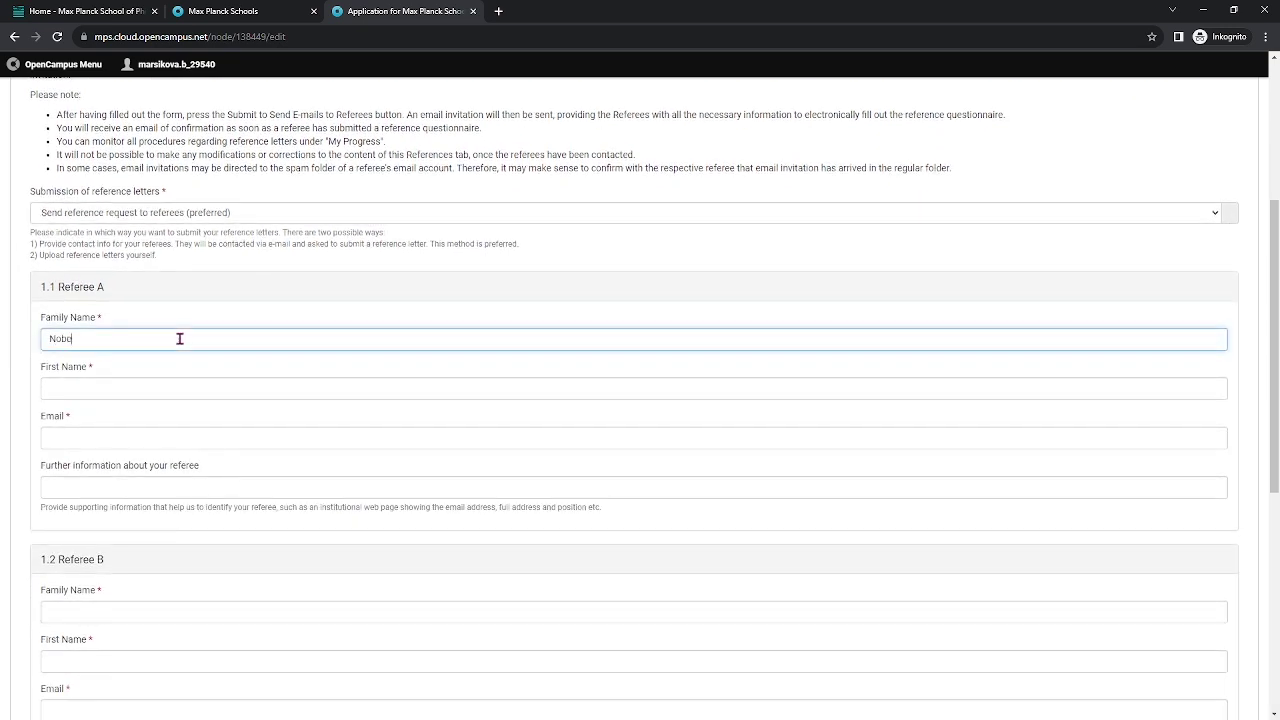
left_click(200, 387)
type("Alfred")
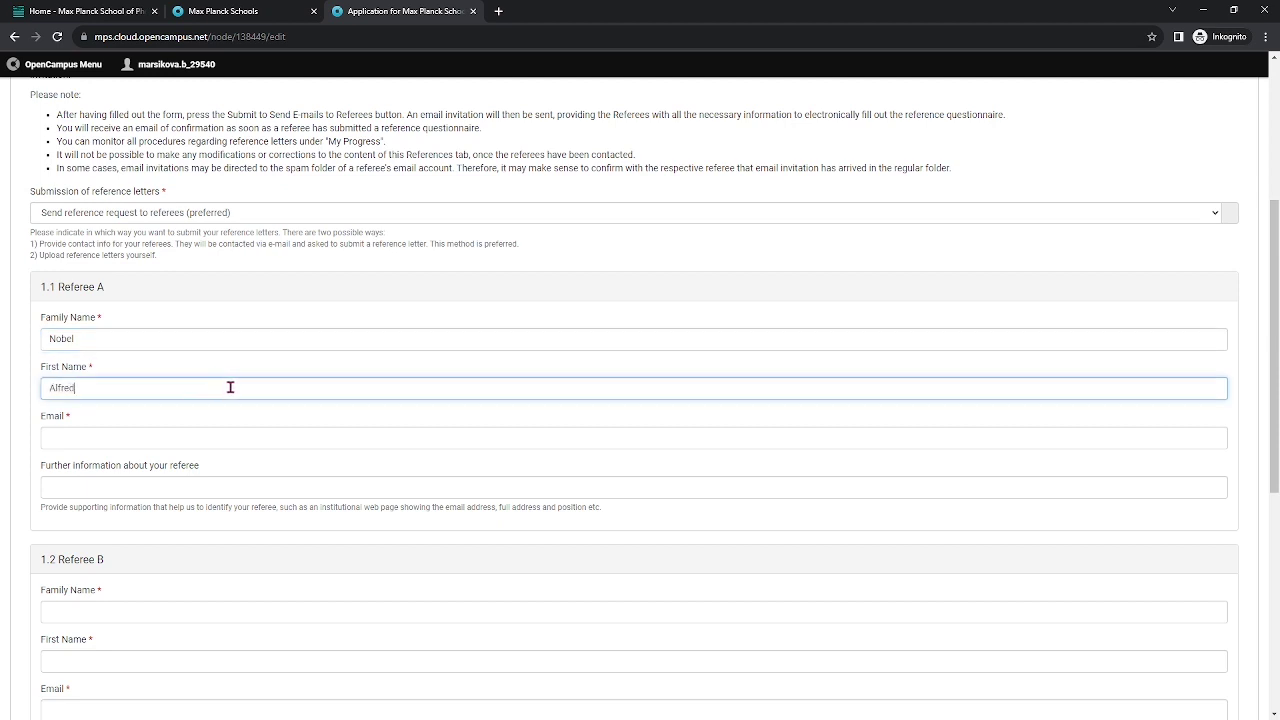
left_click(237, 433)
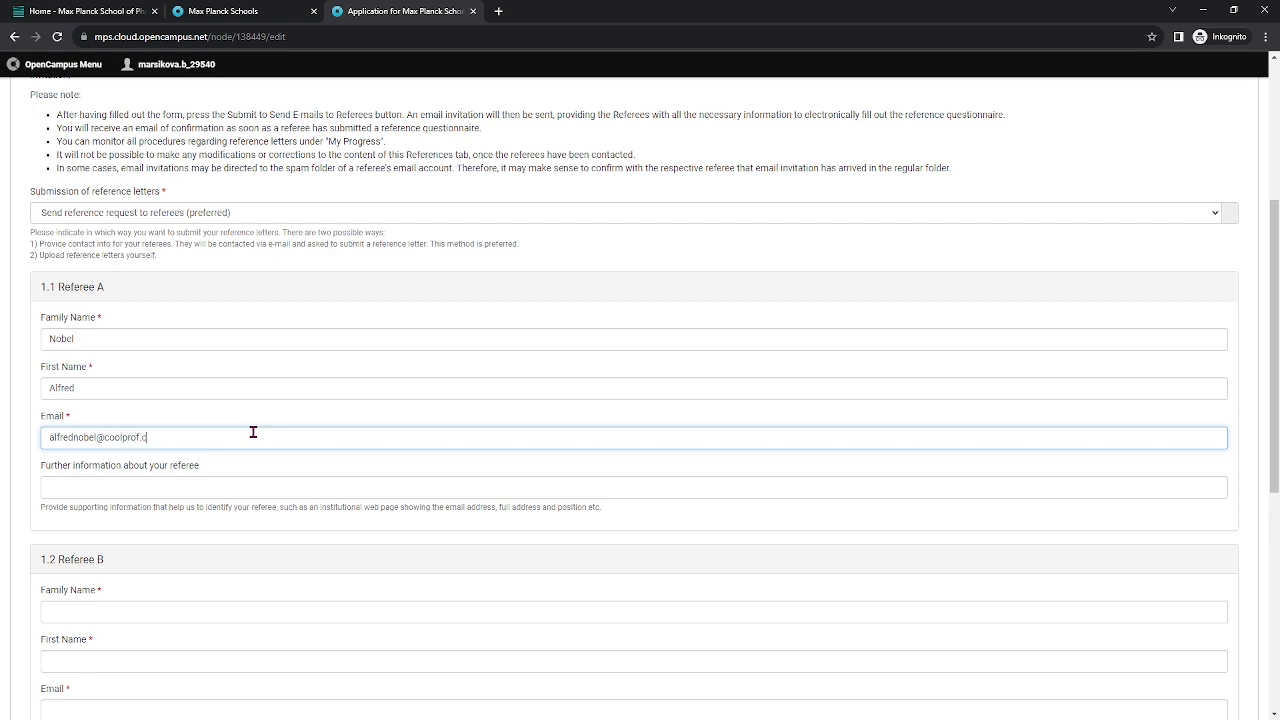
Enter Referee B's family name, first name and e-mail address.
scroll(271, 446, "down", 1)
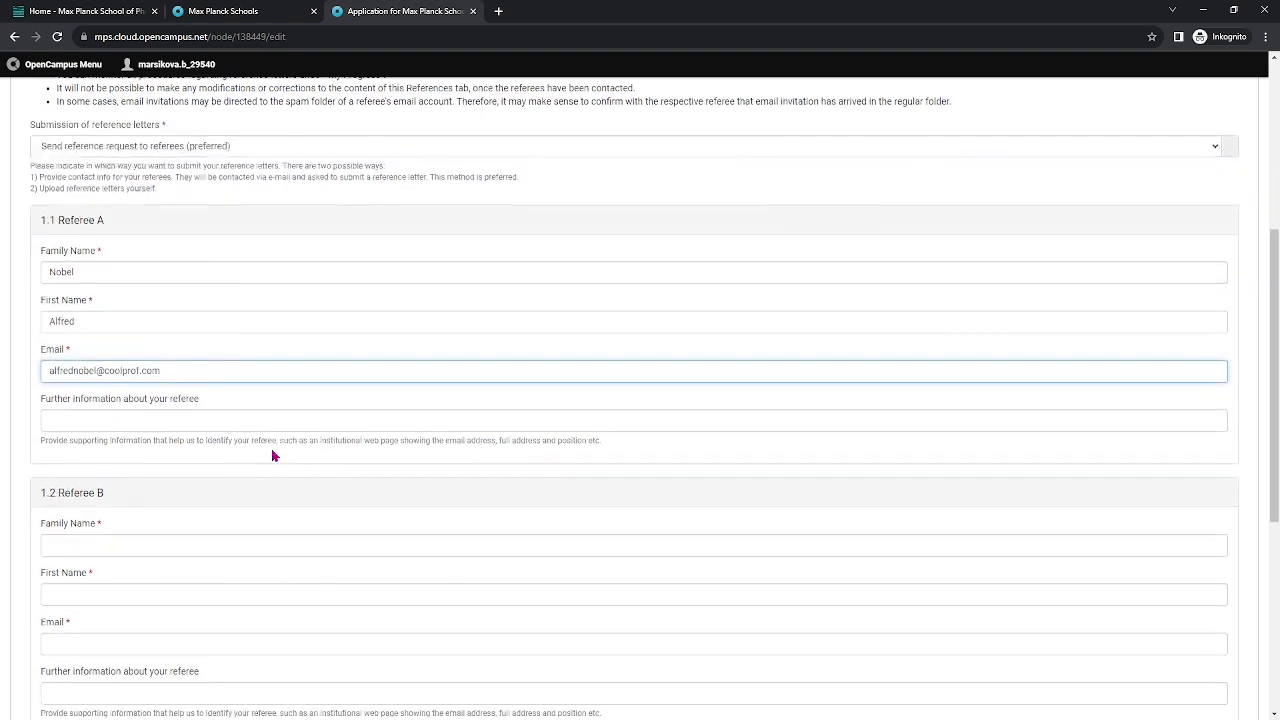
scroll(165, 536, "down", 1)
left_click(150, 477)
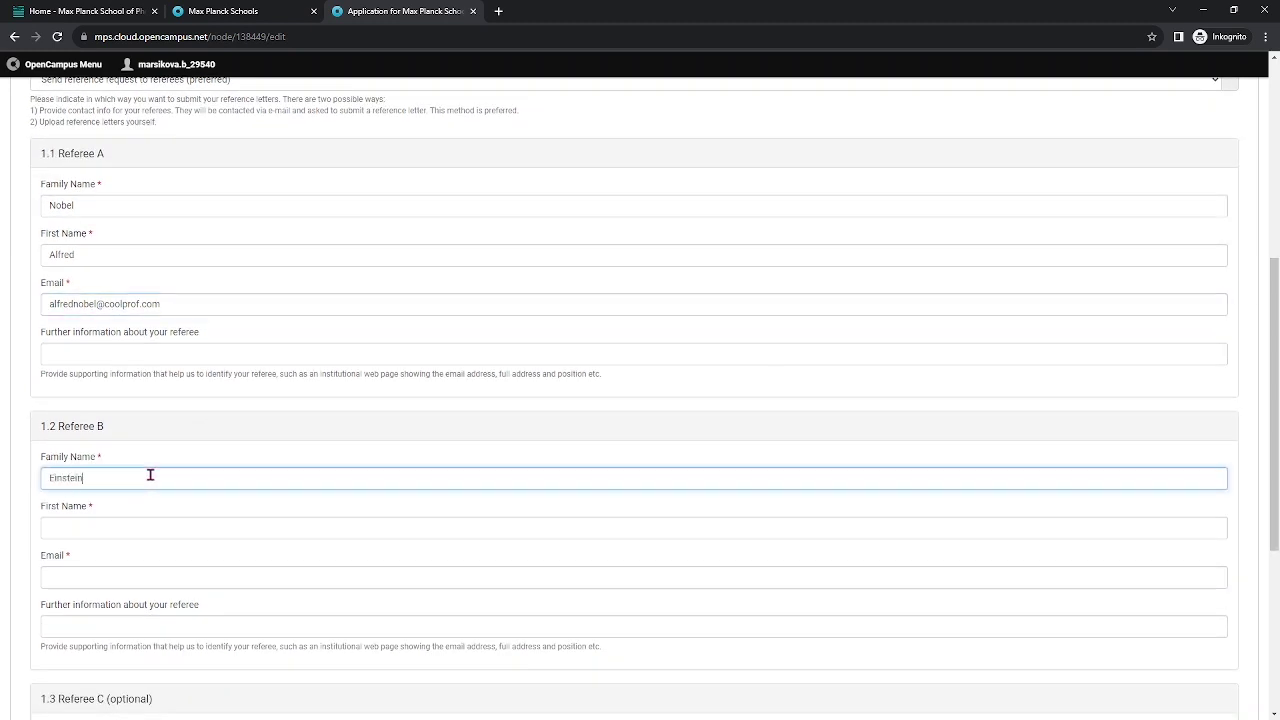
type("Einstein")
left_click(144, 530)
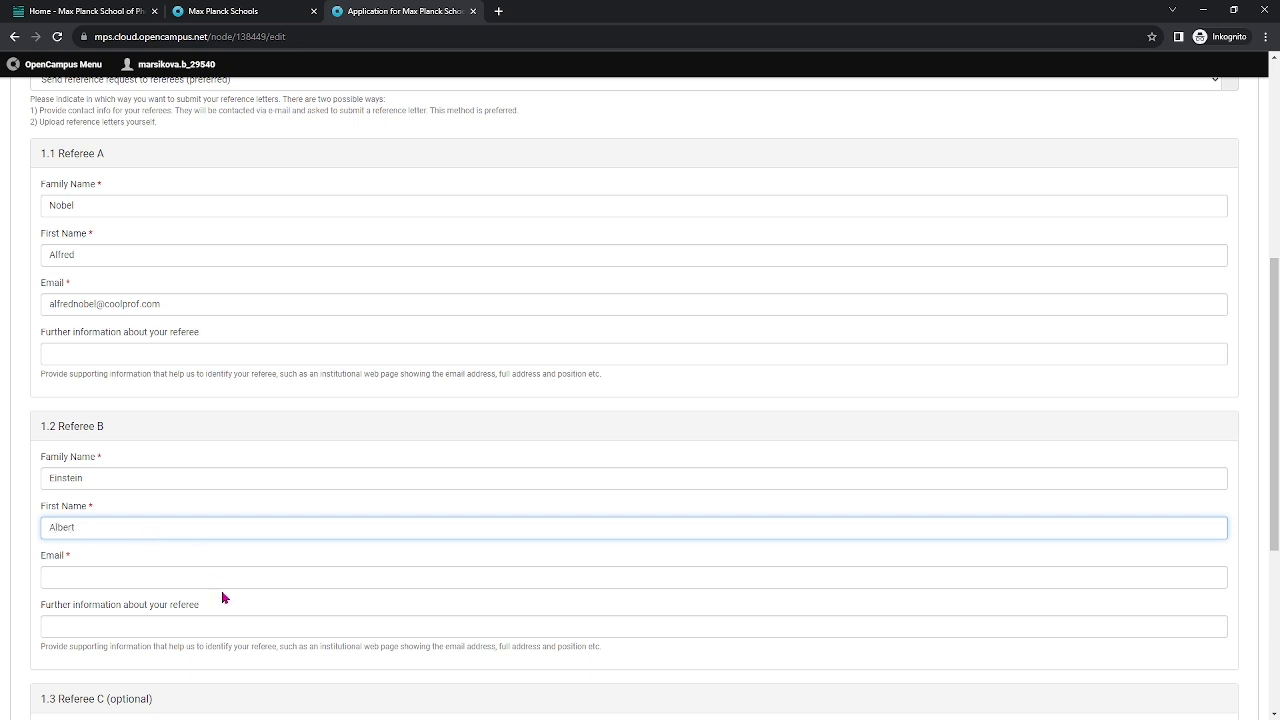
left_click(176, 578)
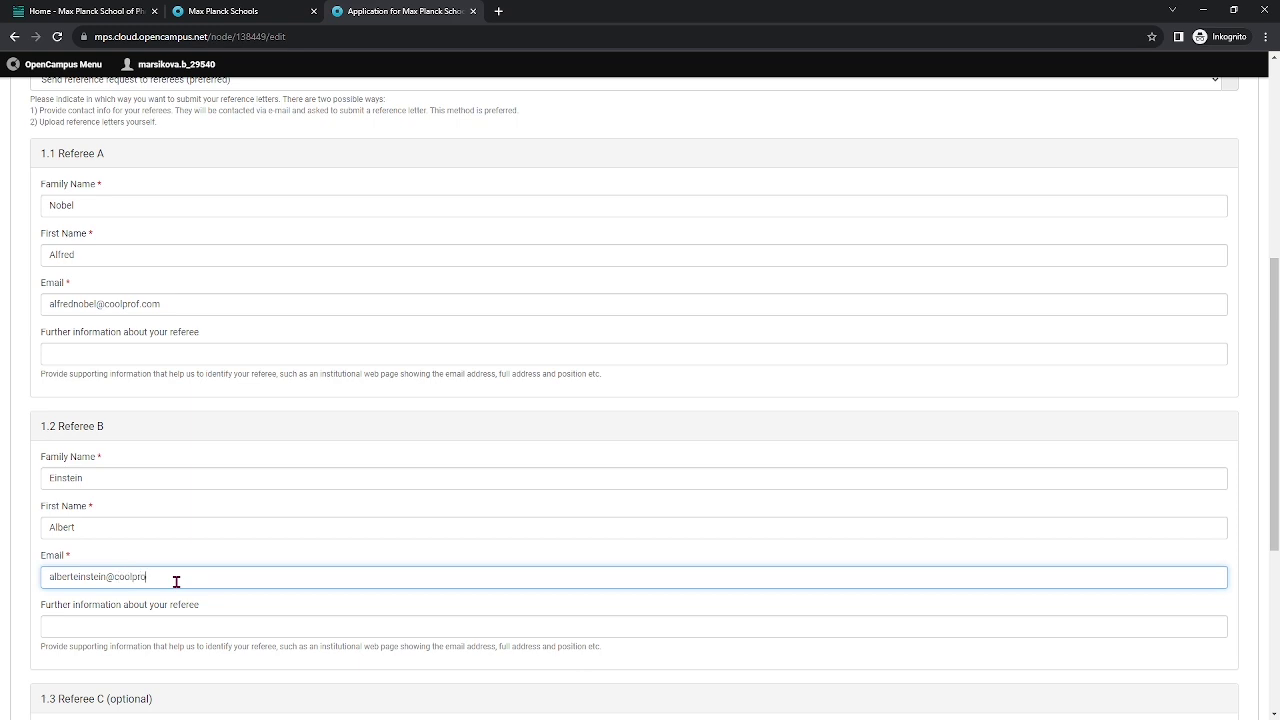
Add University of Stockholm as further information for Referee A and save the references.
scroll(148, 272, "up", 1)
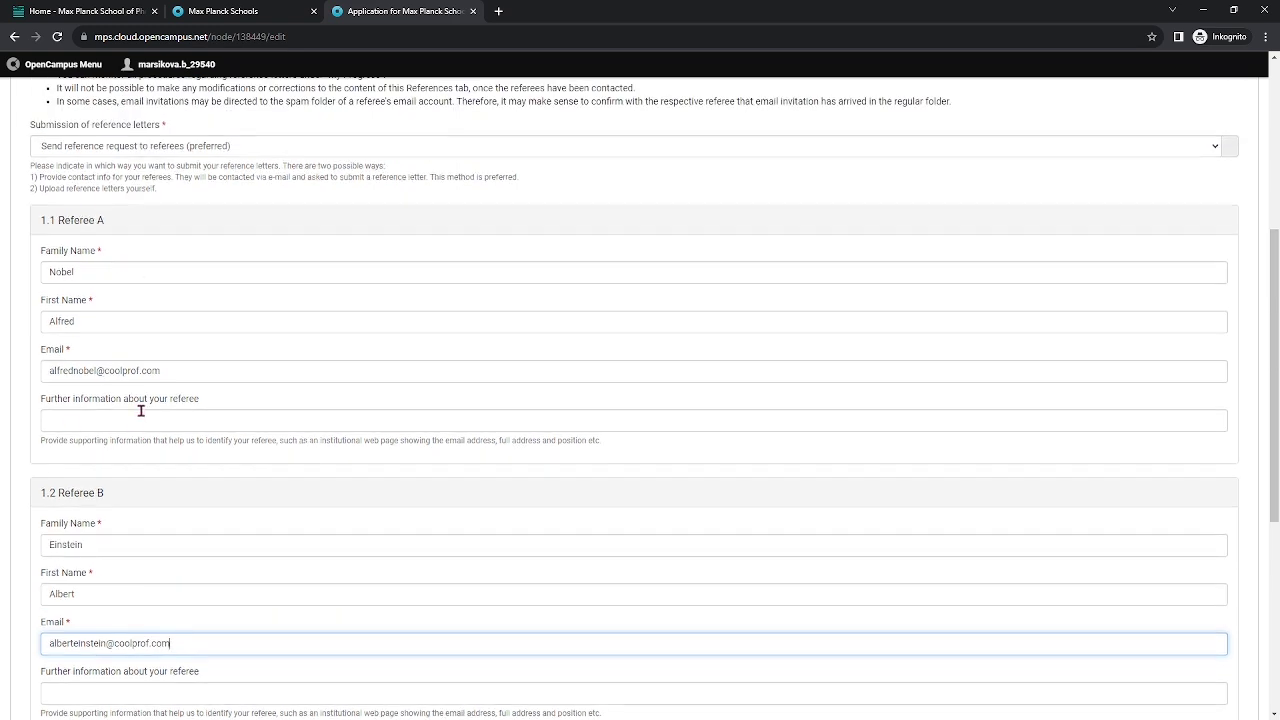
scroll(141, 410, "down", 1)
left_click(200, 353)
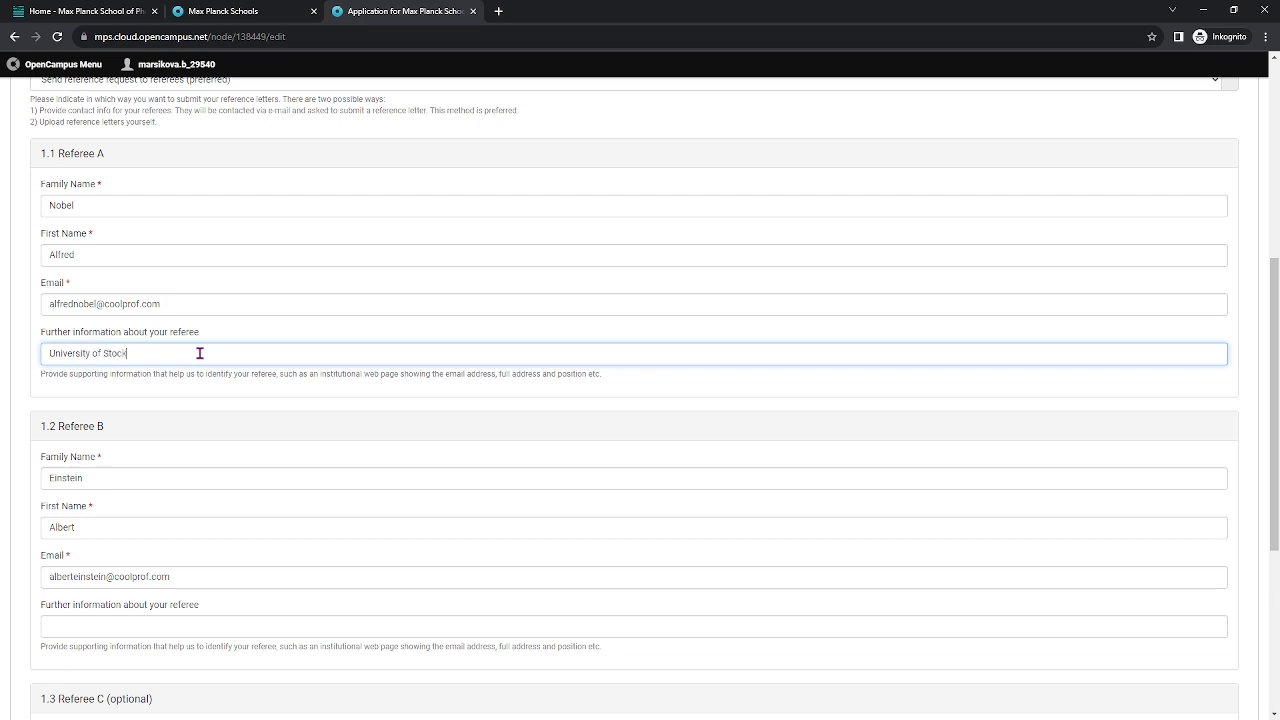
scroll(269, 356, "down", 2)
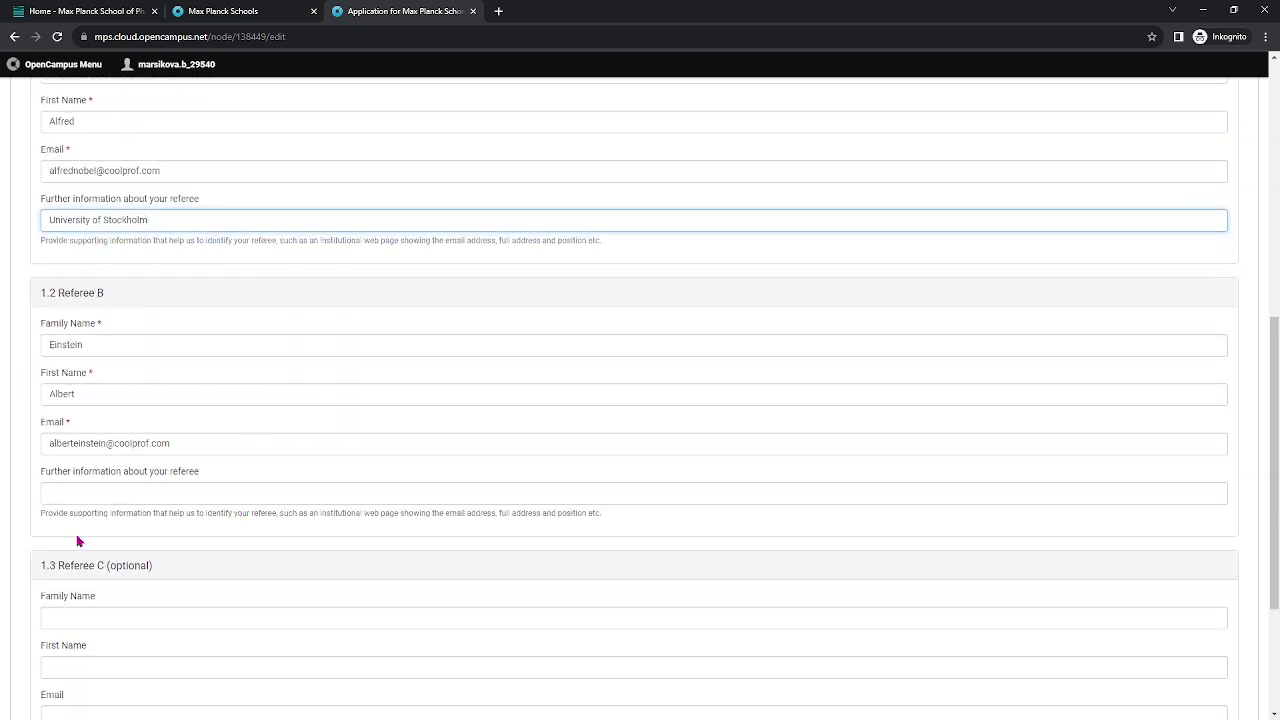
scroll(243, 501, "down", 2)
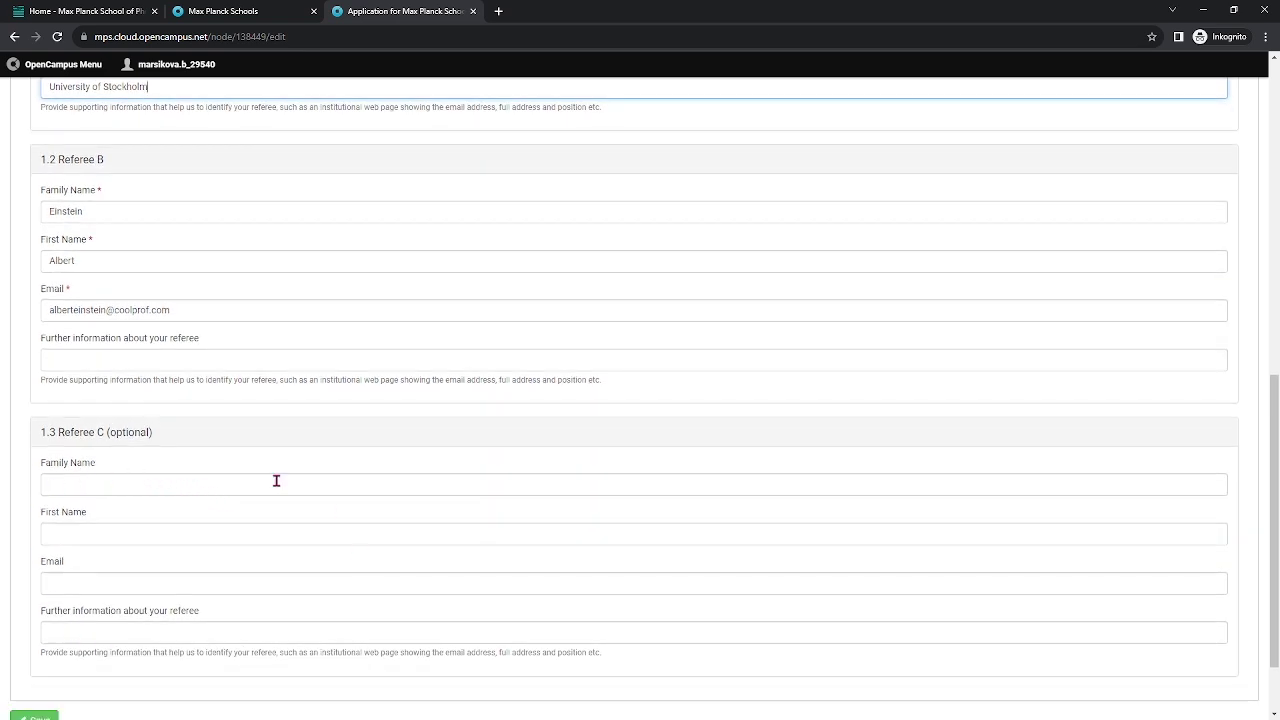
scroll(276, 481, "down", 1)
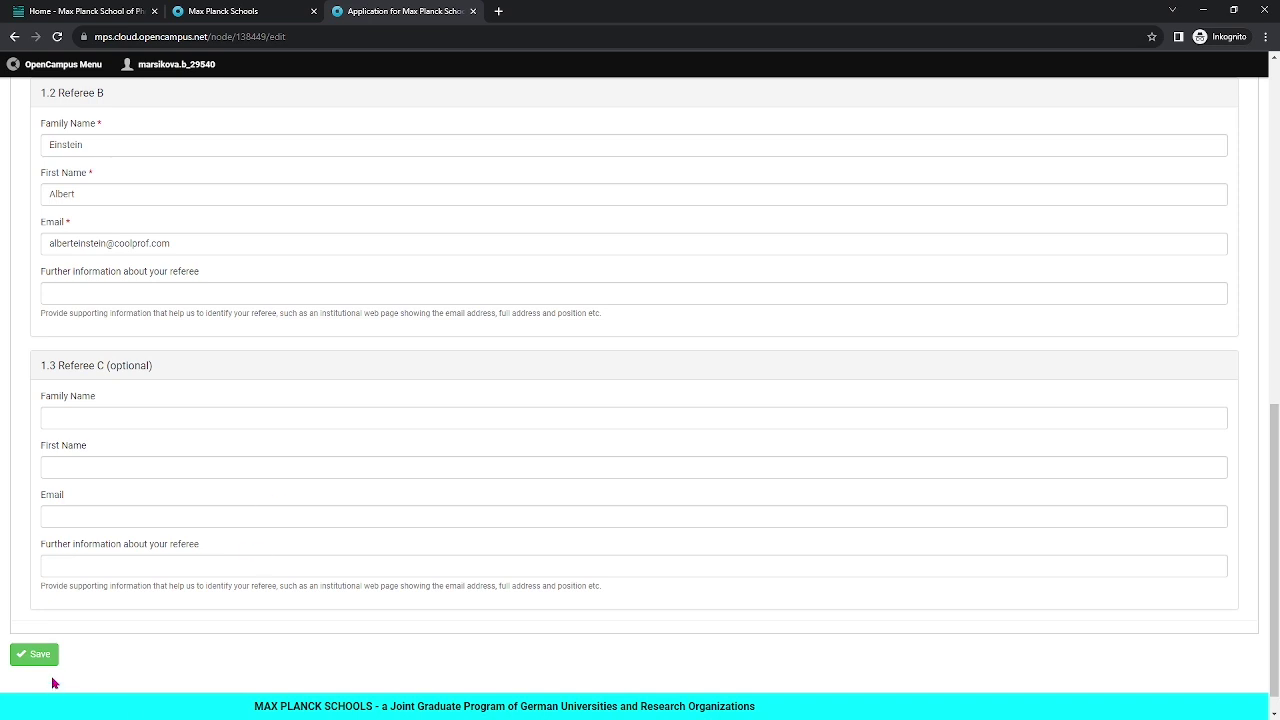
left_click(30, 654)
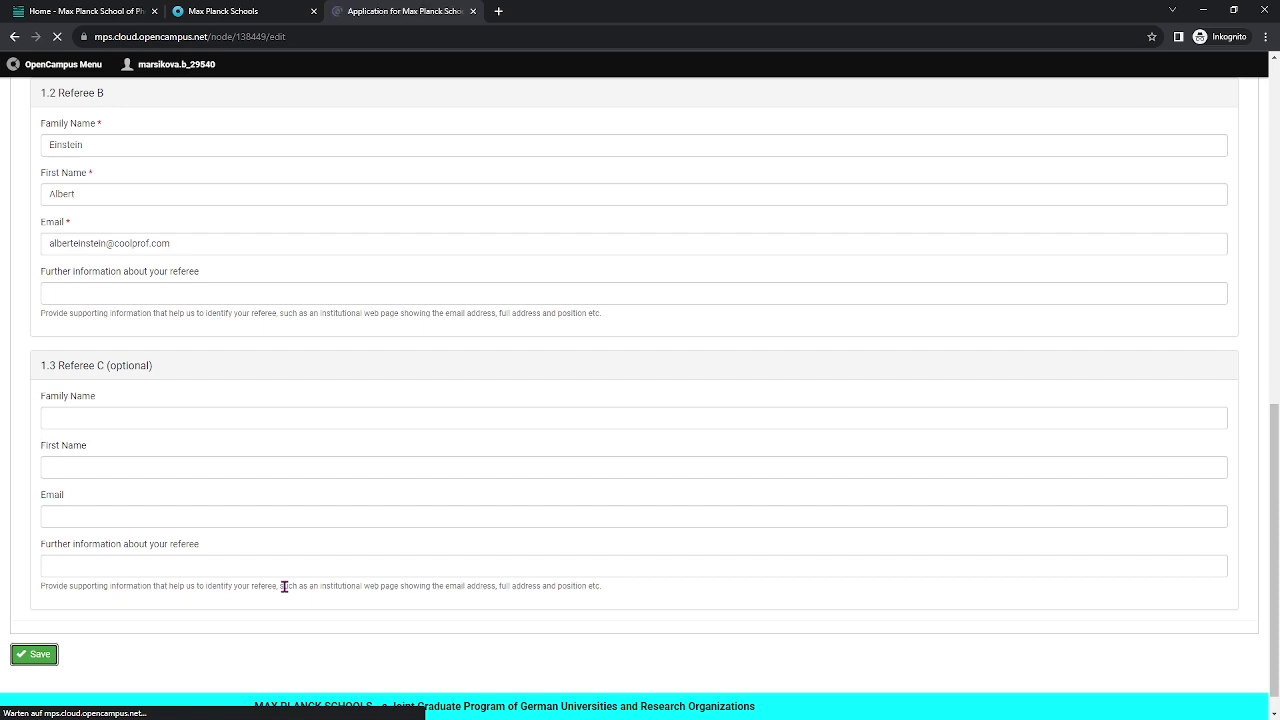
In 2 Profile/CV, expand 2.1 Personal Details, choose title Mrs, and save the section.
left_click(180, 367)
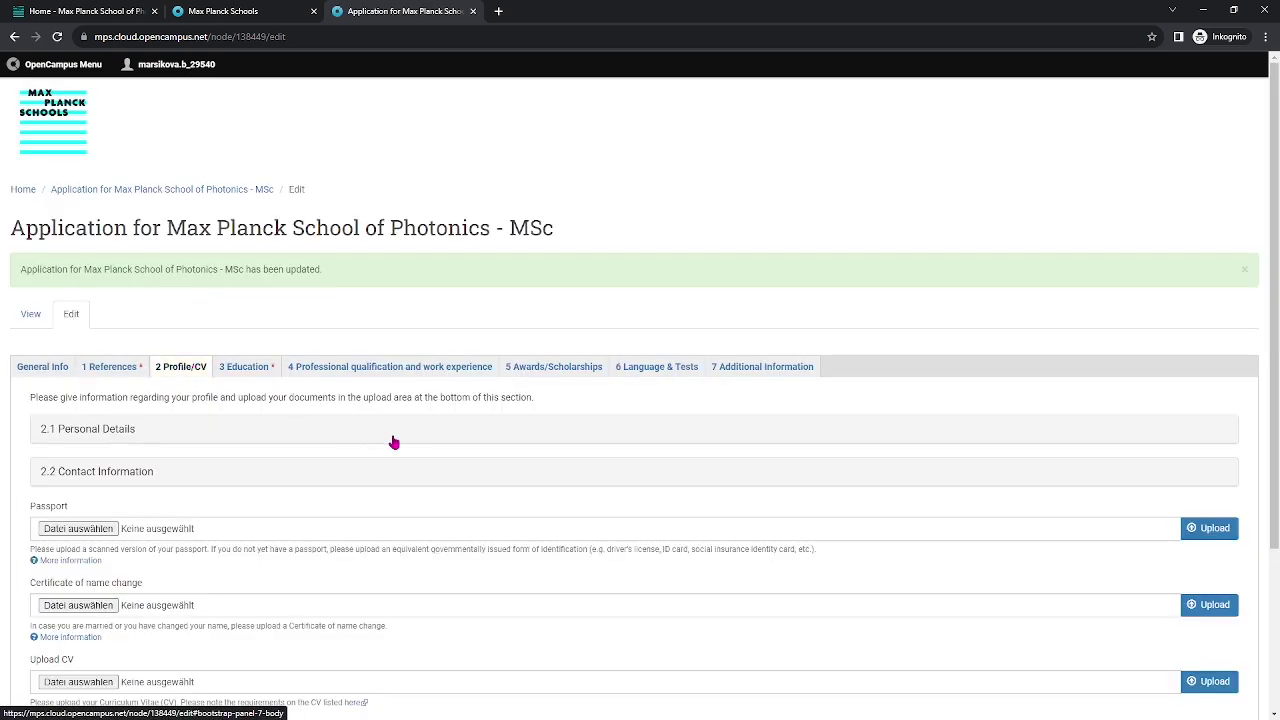
scroll(250, 388, "down", 1)
left_click(211, 365)
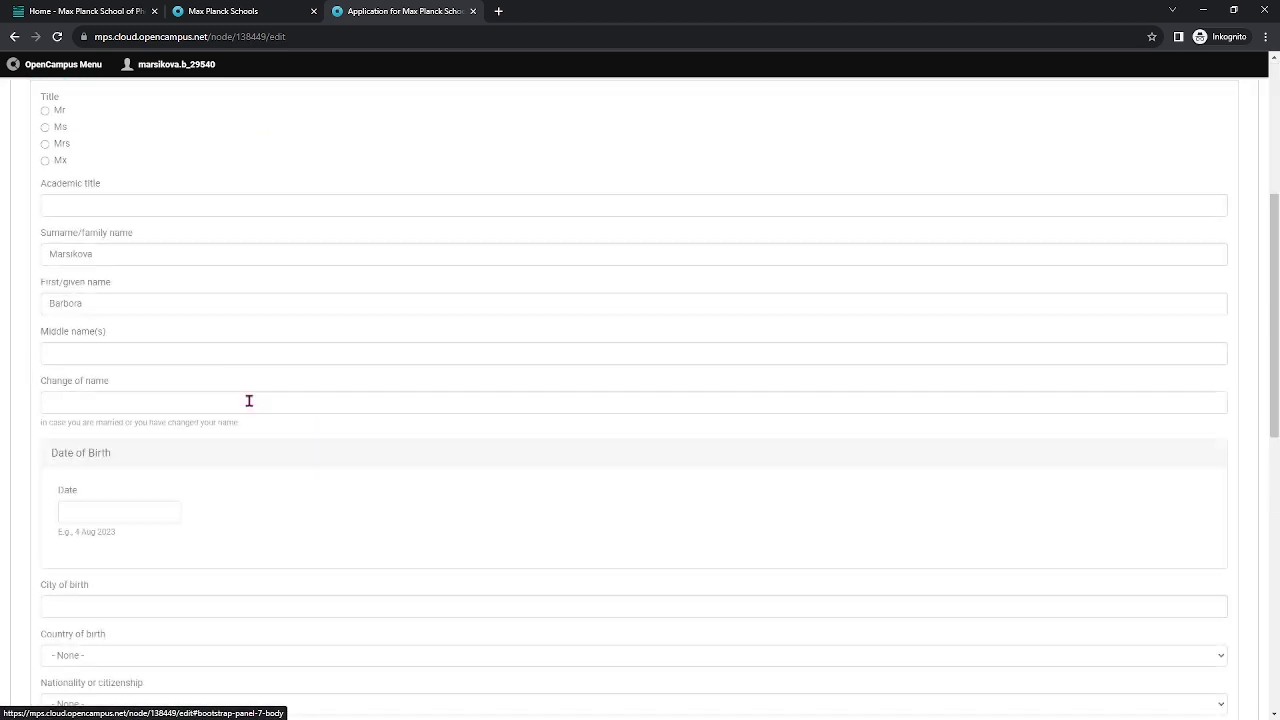
scroll(257, 403, "up", 1)
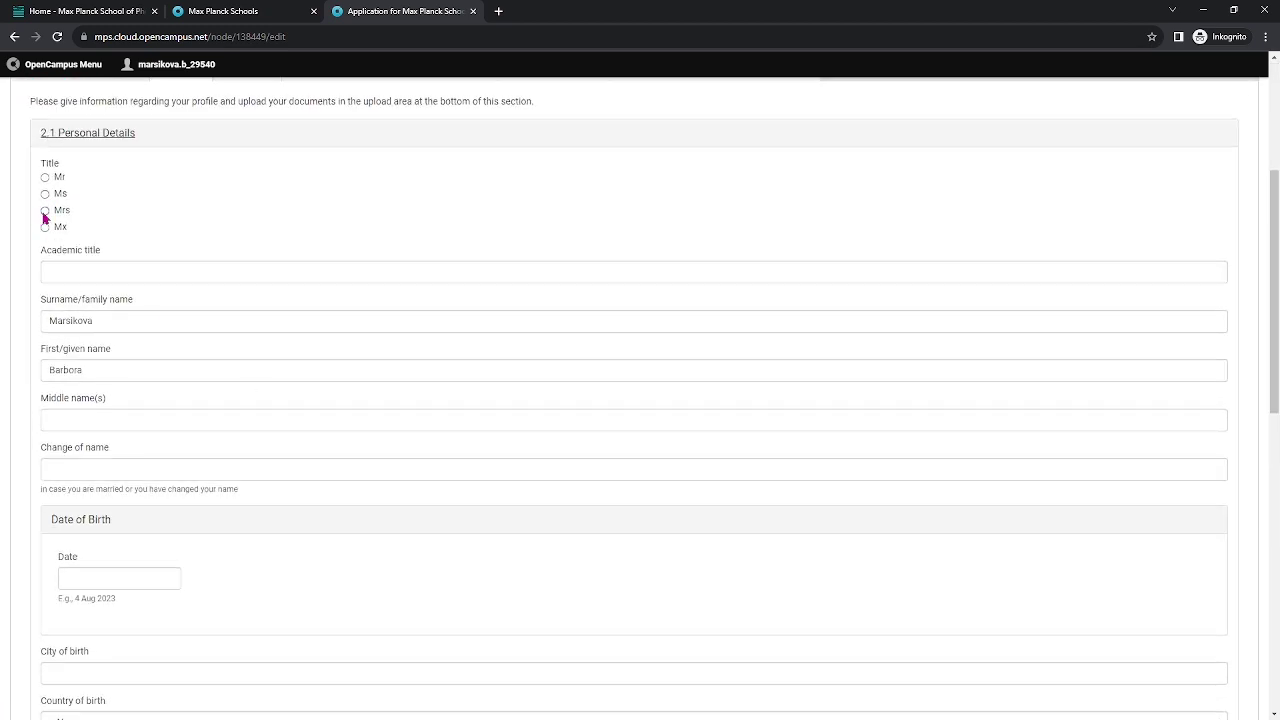
left_click(45, 210)
scroll(141, 445, "down", 2)
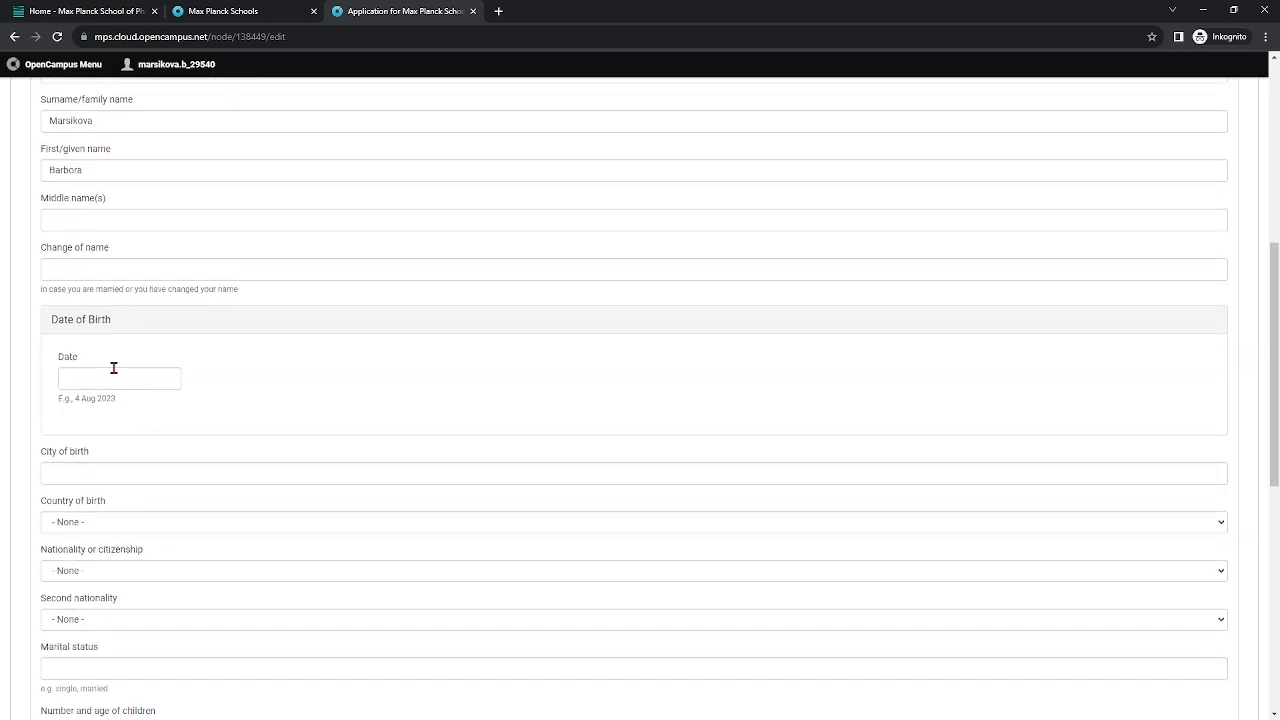
scroll(160, 400, "down", 2)
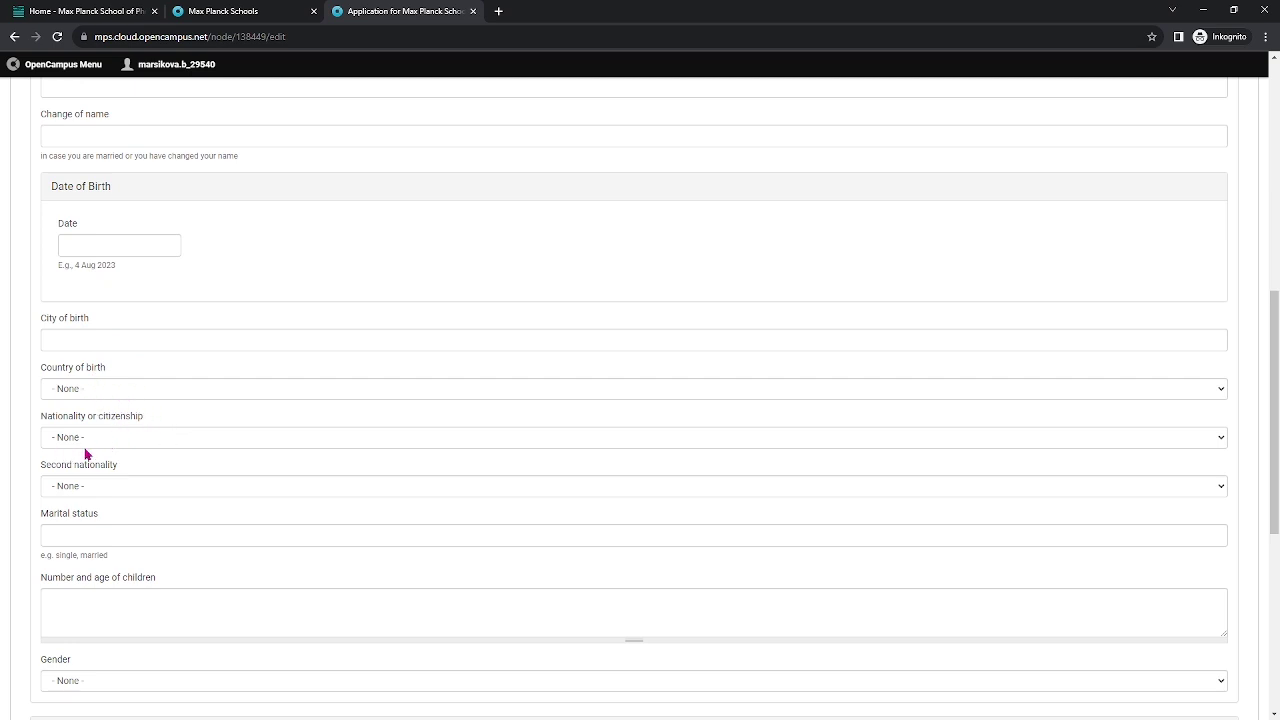
scroll(131, 539, "down", 1)
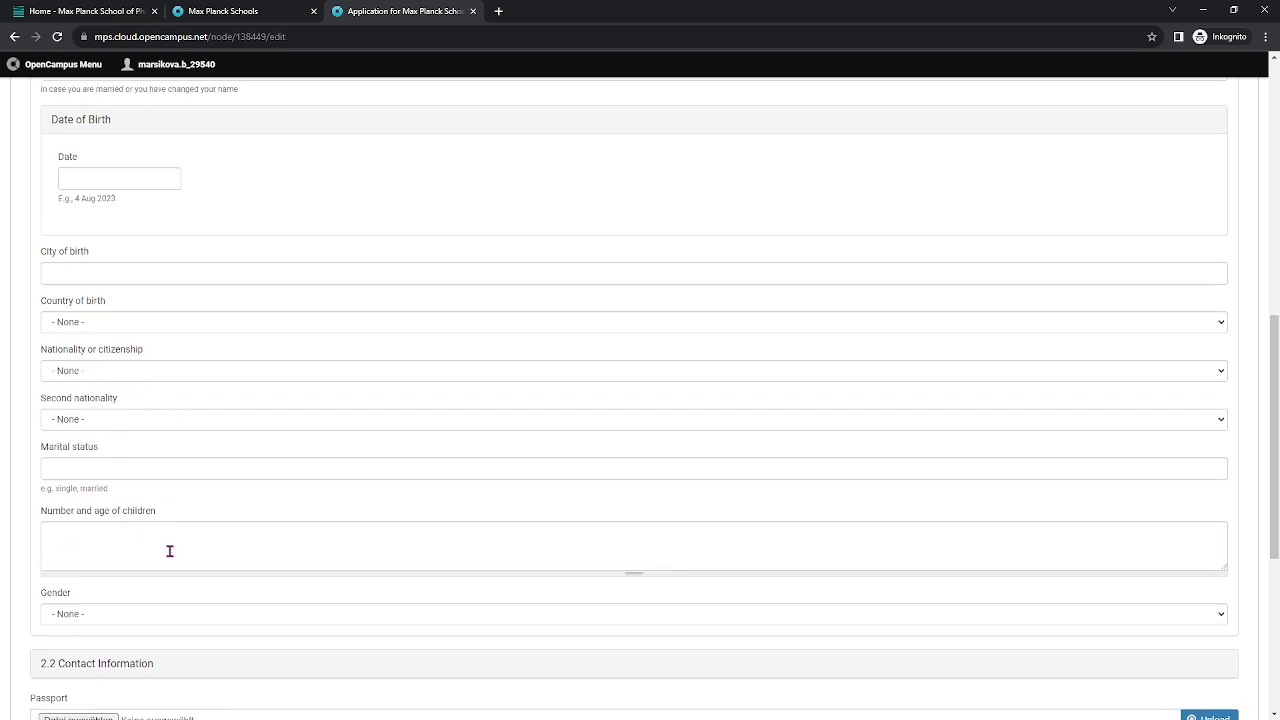
scroll(171, 551, "down", 1)
scroll(194, 530, "down", 1)
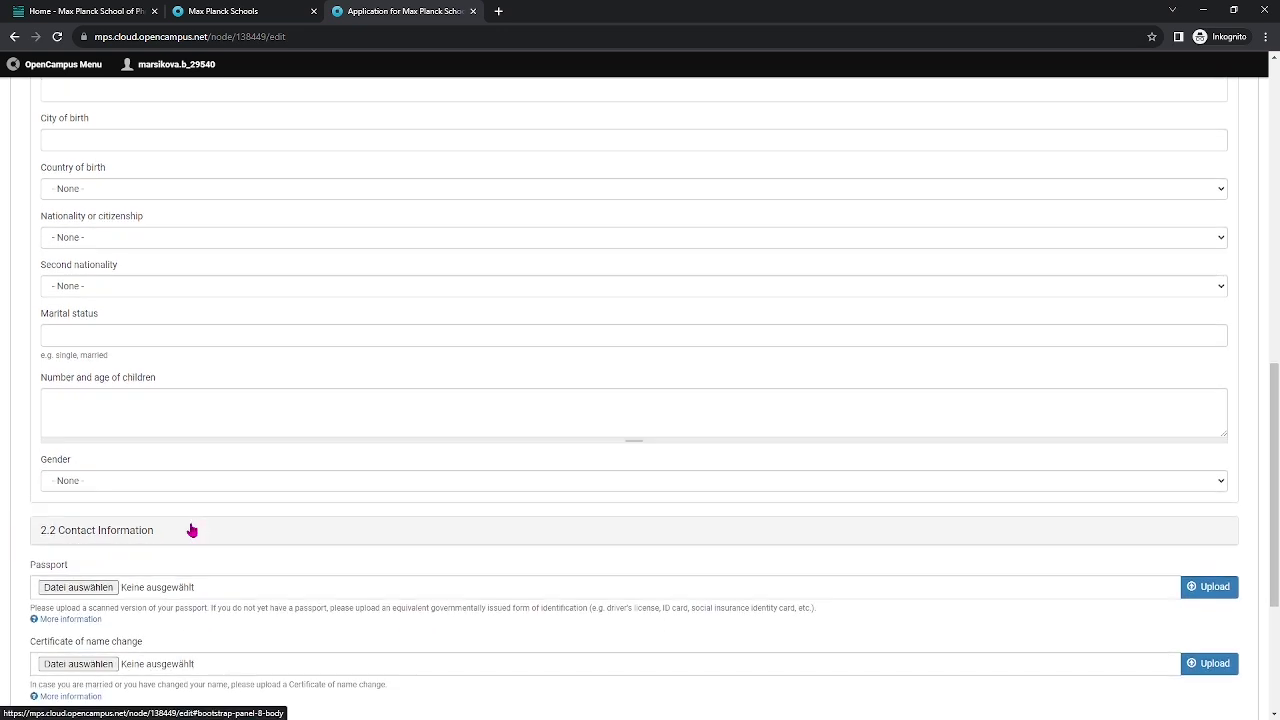
scroll(175, 516, "down", 1)
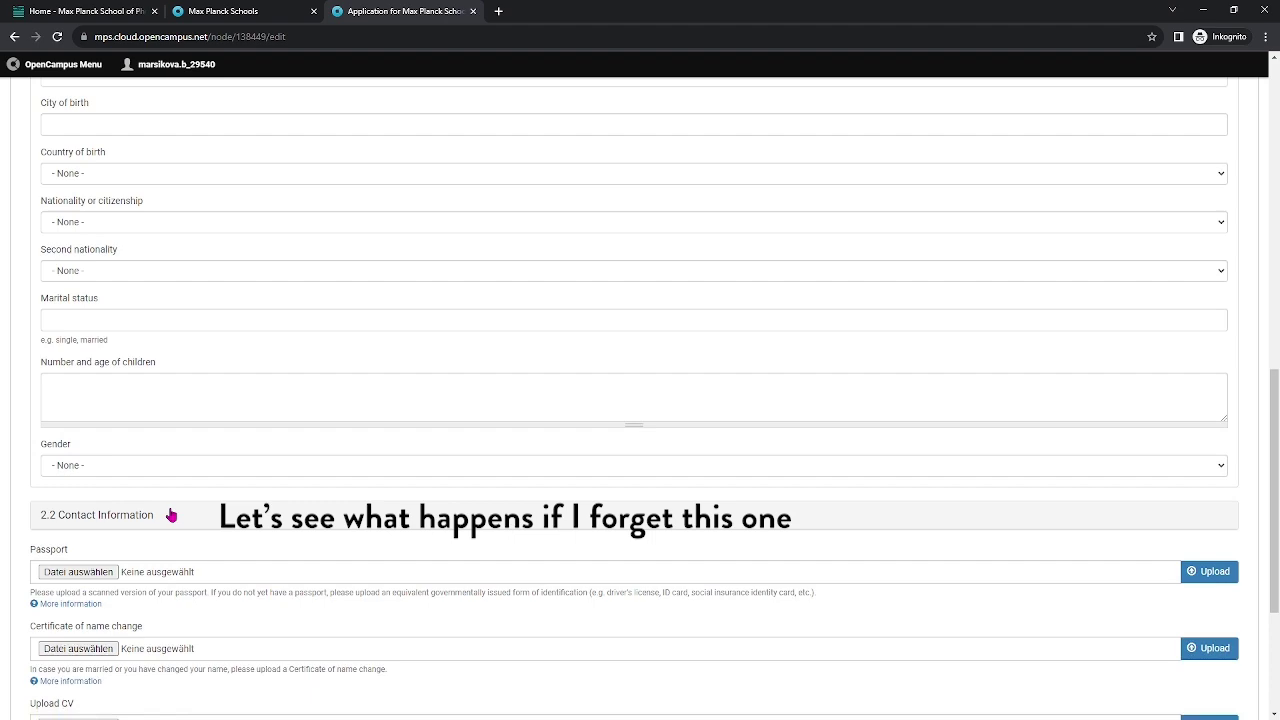
scroll(171, 514, "down", 4)
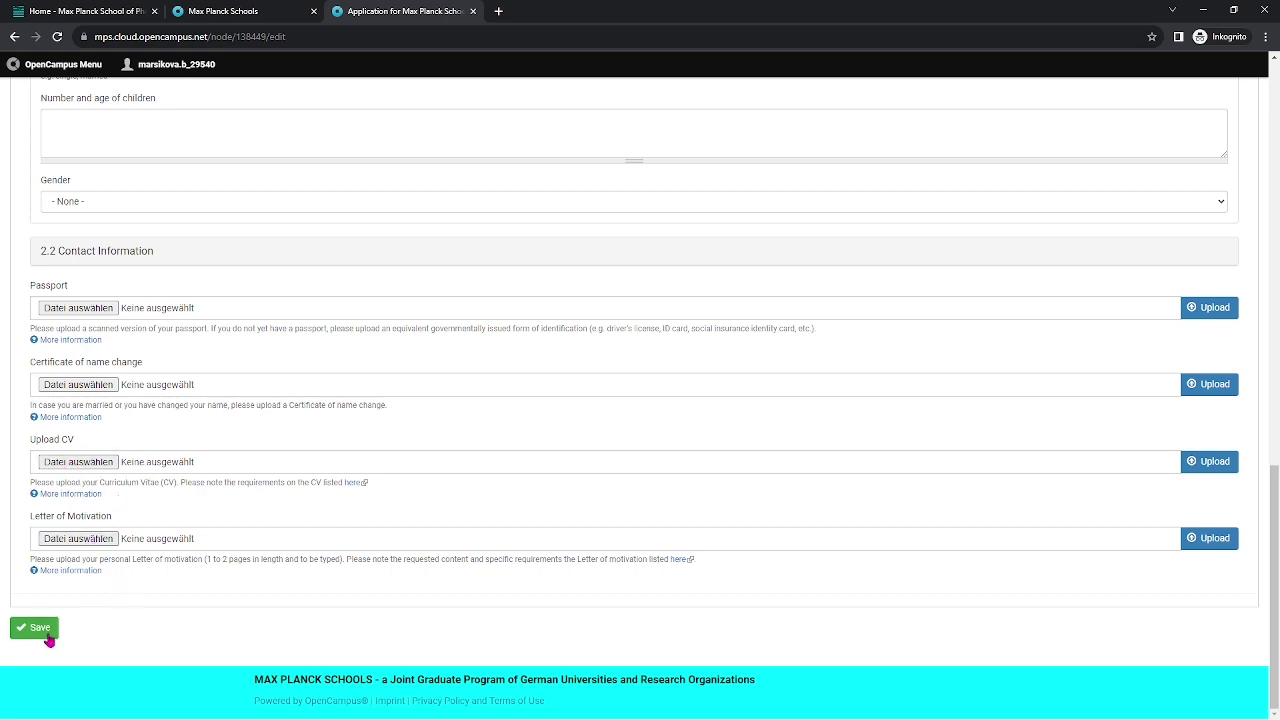
scroll(190, 500, "up", 3)
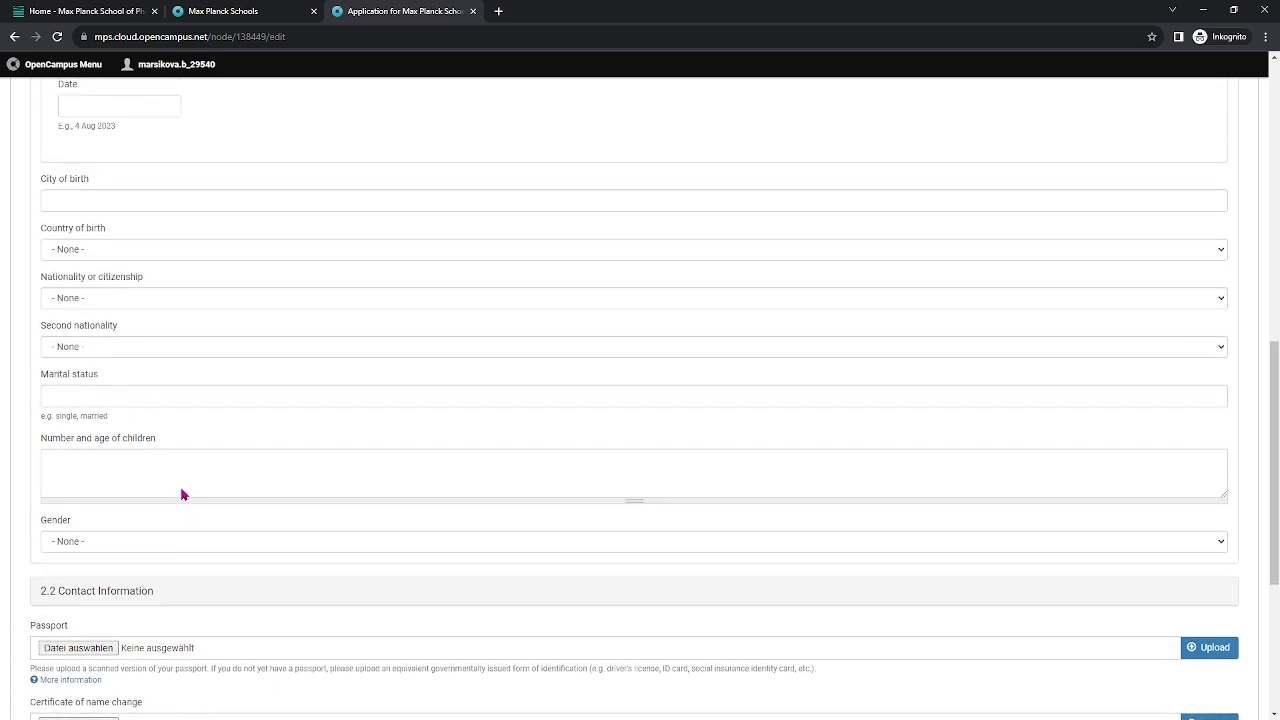
scroll(210, 366, "up", 6)
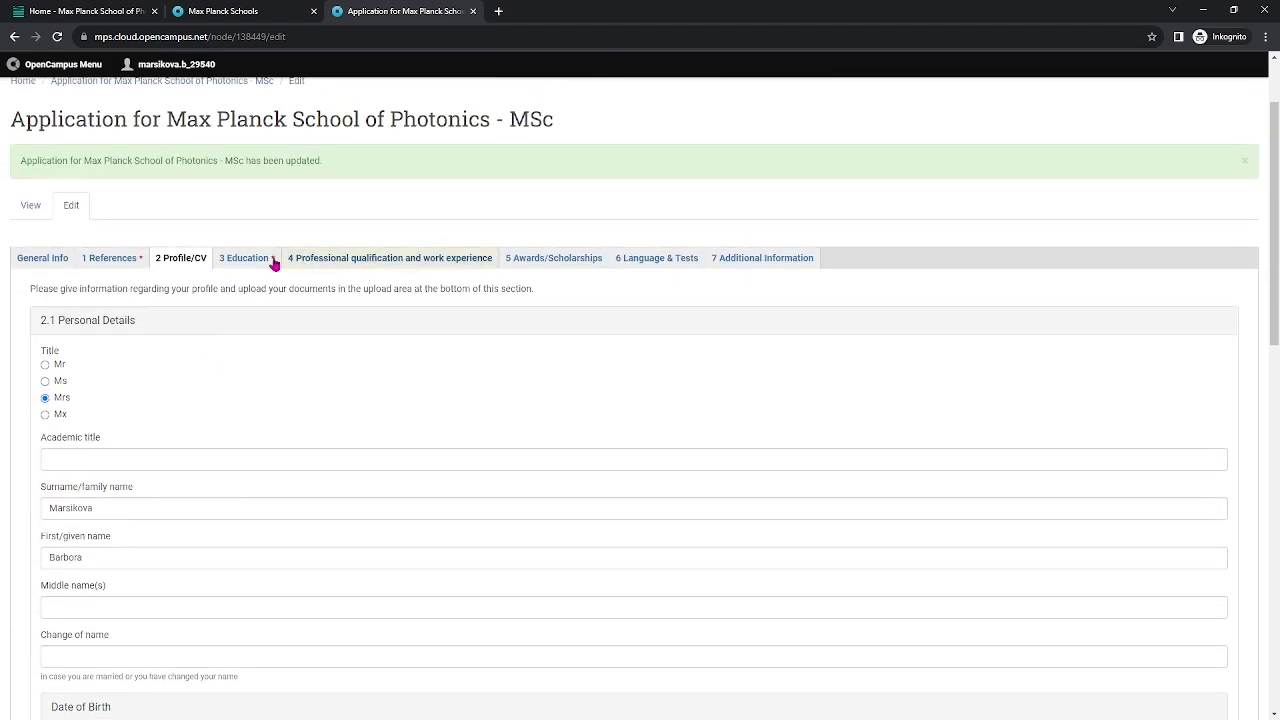
Open 3 Education and look over the 3.1 Degree Qualifying for University Studies fields.
left_click(246, 259)
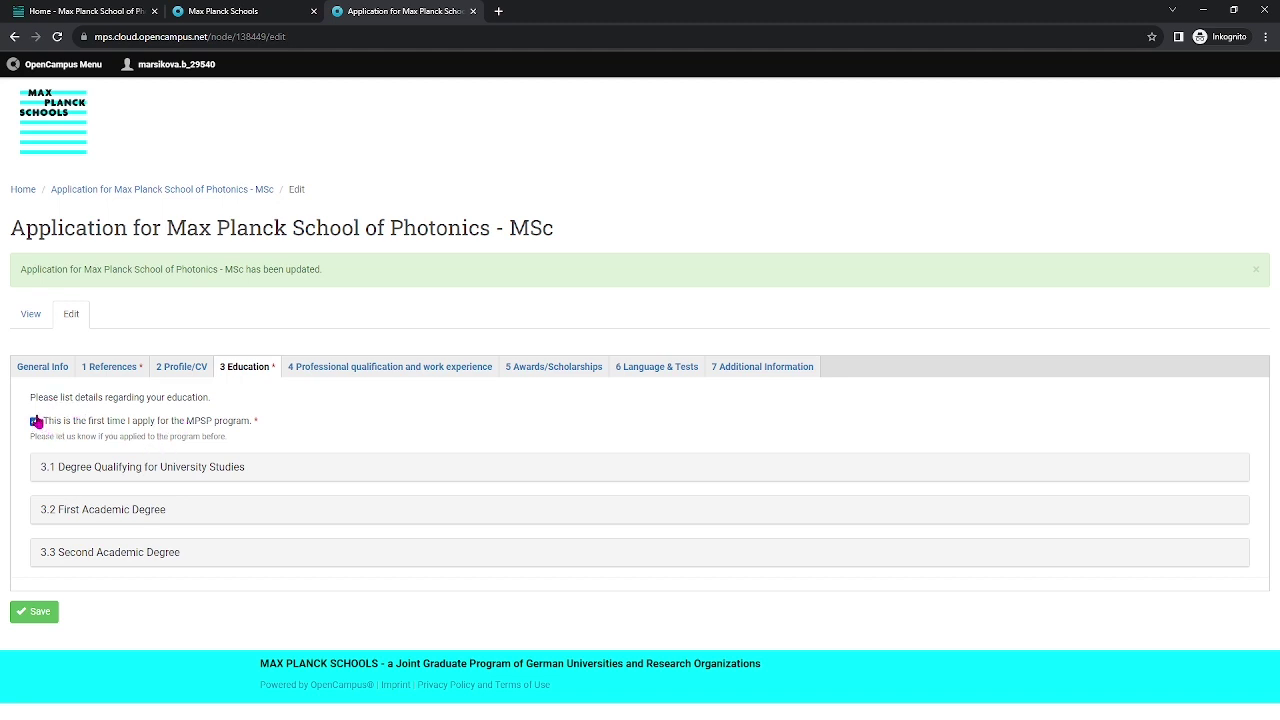
left_click(187, 470)
scroll(186, 463, "down", 4)
scroll(293, 332, "up", 1)
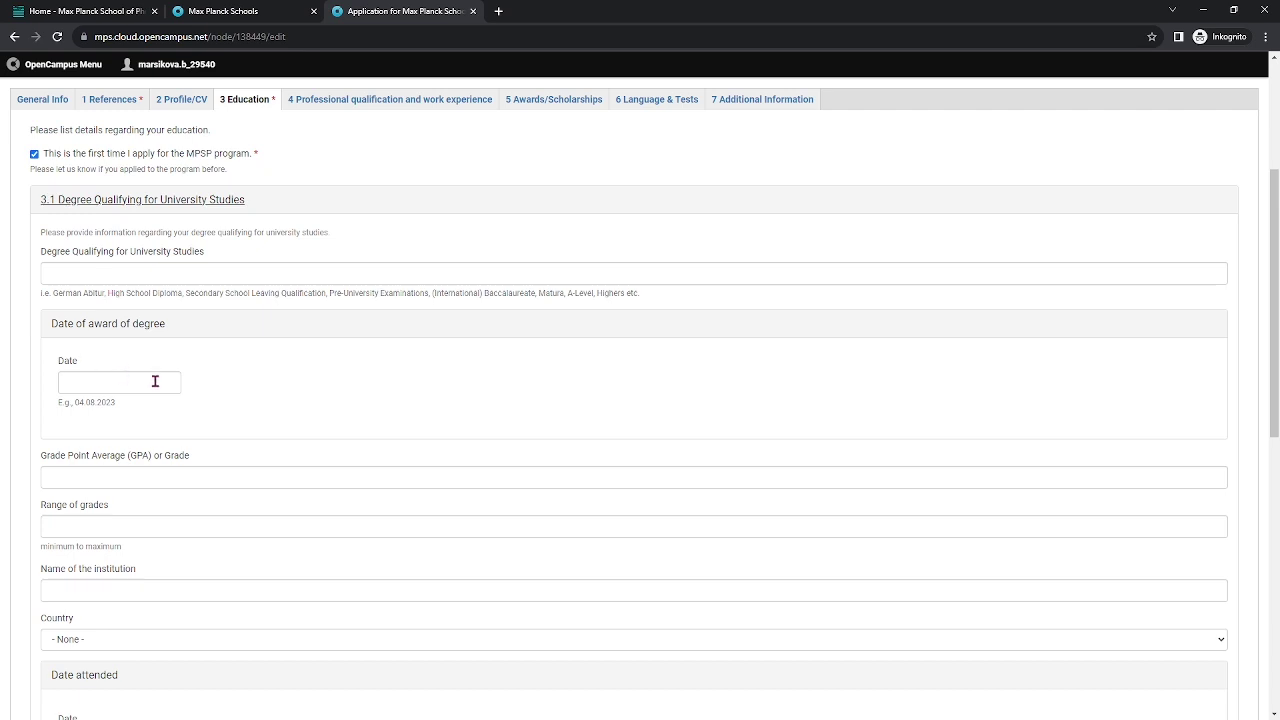
scroll(311, 441, "down", 1)
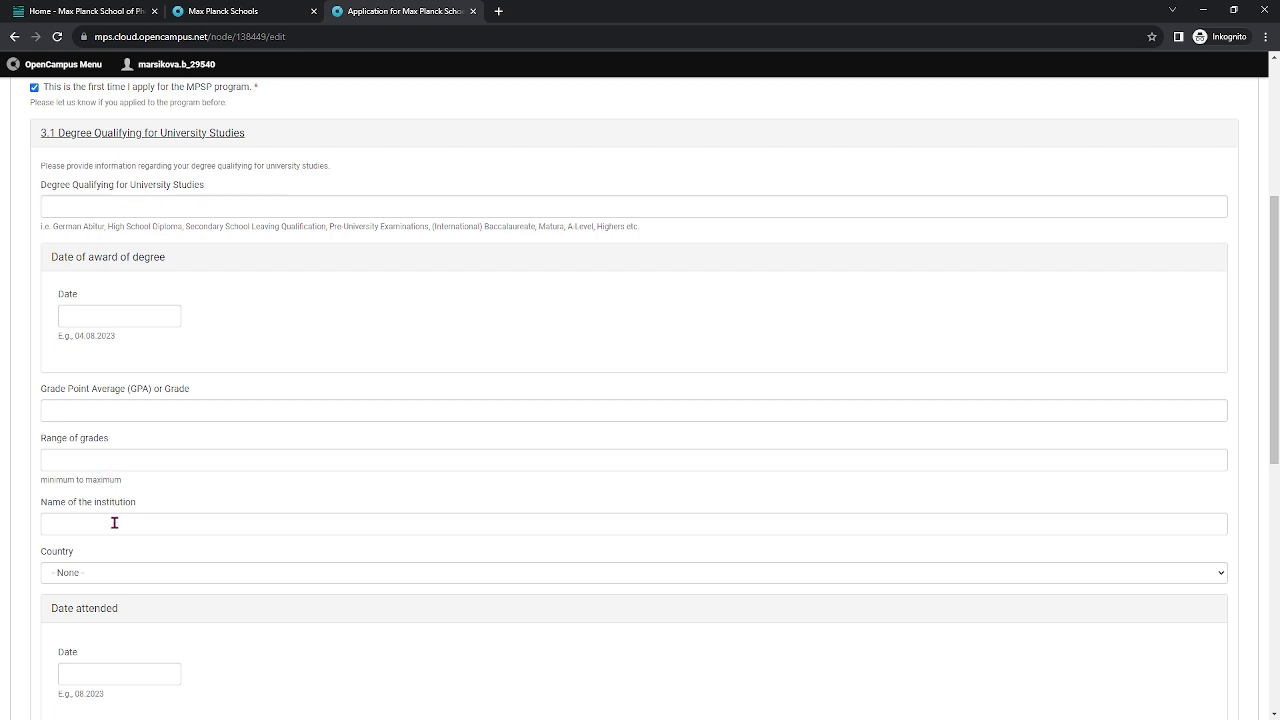
scroll(100, 520, "down", 1)
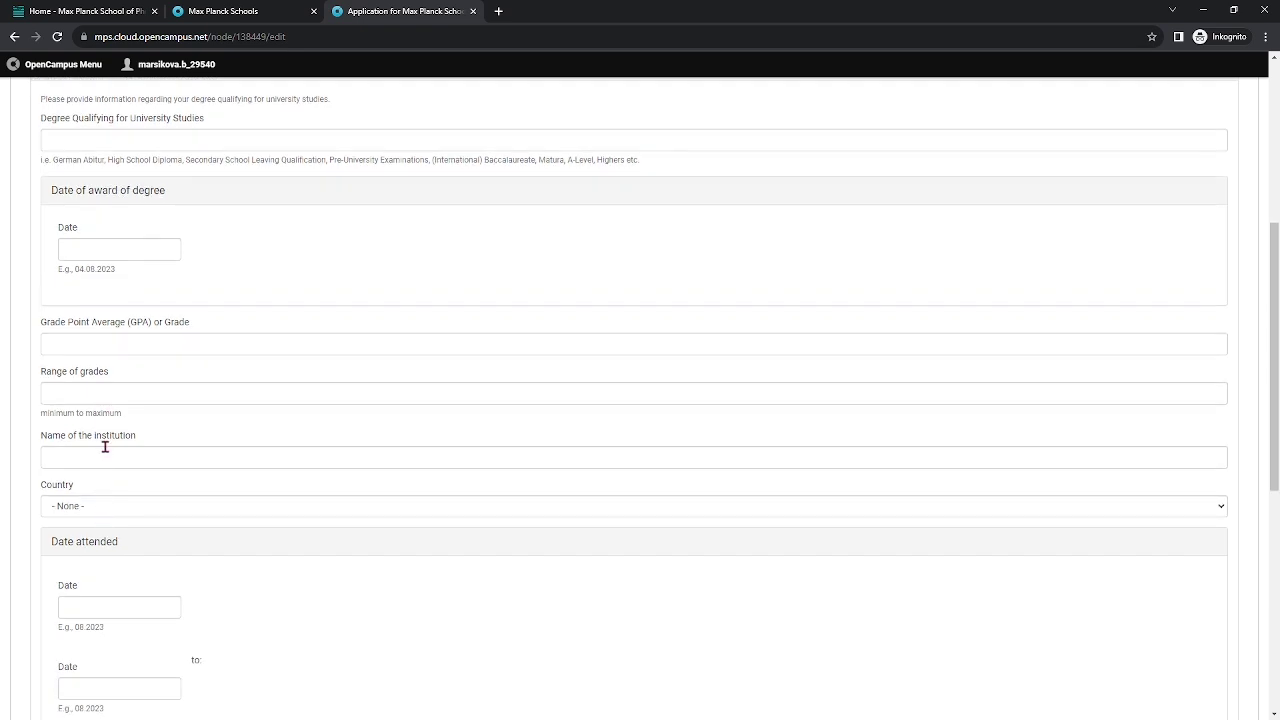
scroll(340, 556, "down", 2)
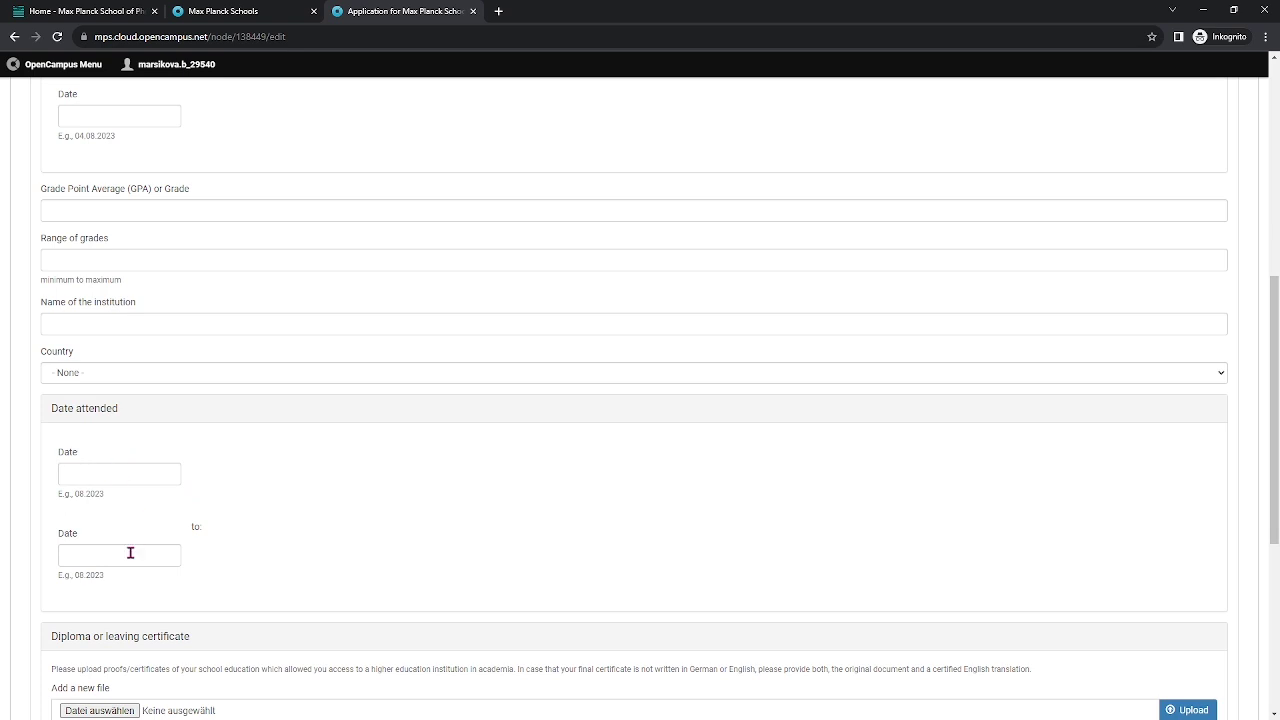
scroll(310, 466, "down", 3)
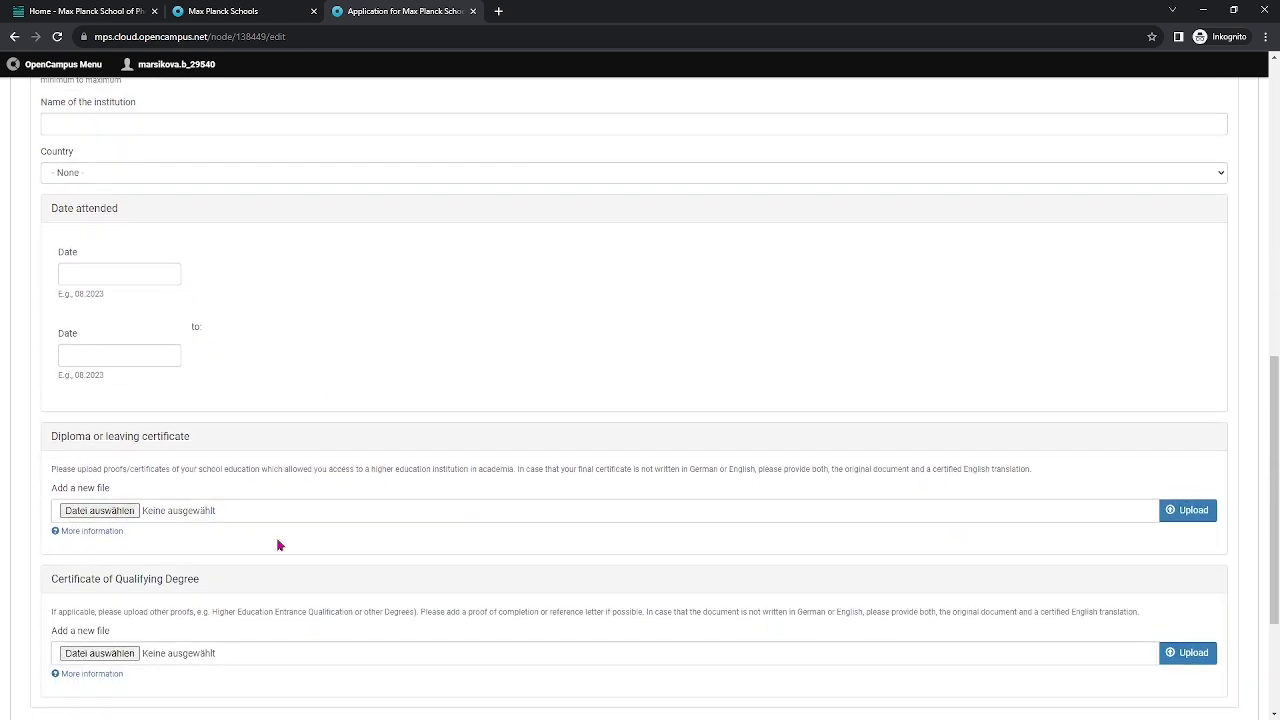
scroll(279, 545, "down", 1)
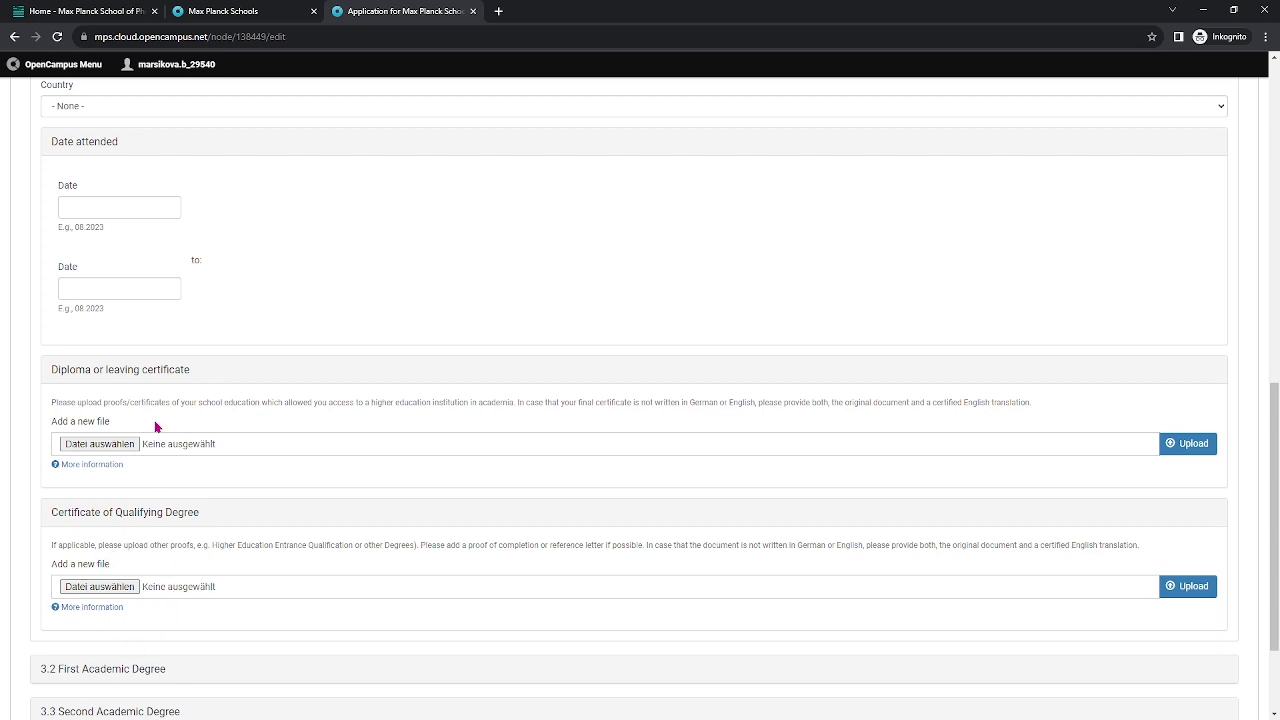
scroll(200, 531, "down", 2)
Expand 3.2 First Academic Degree and look over its fields.
left_click(168, 531)
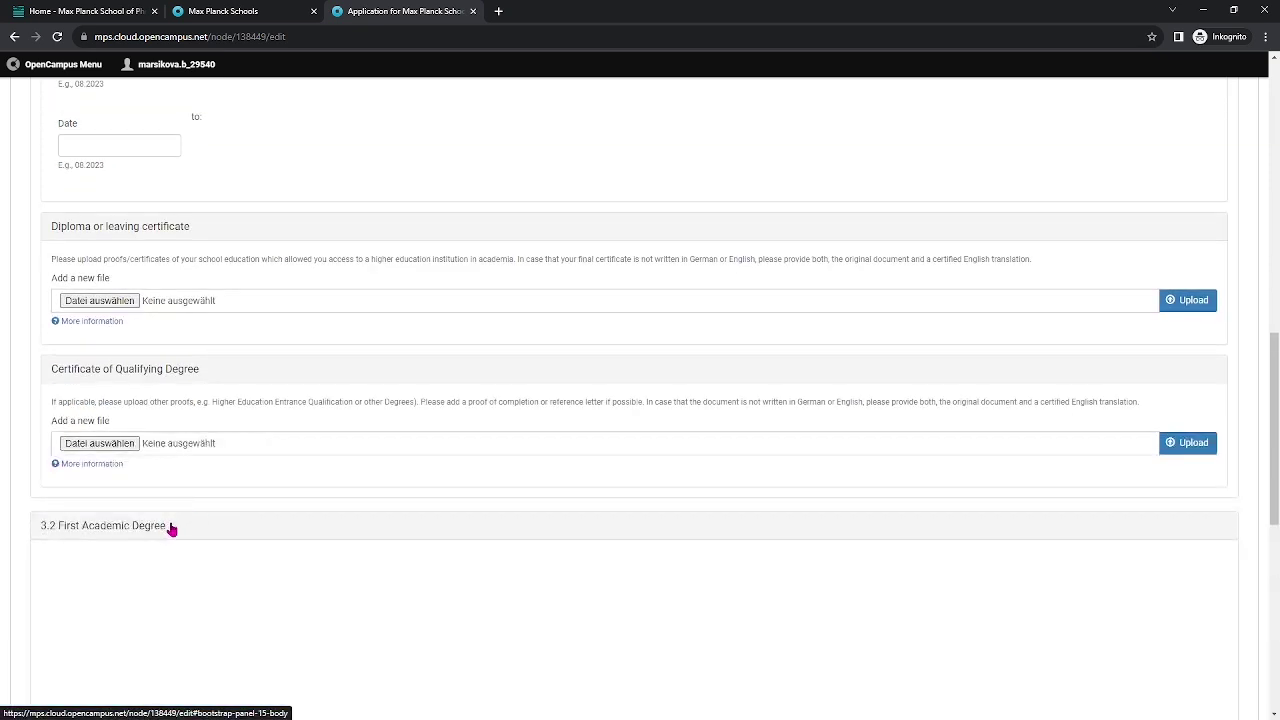
scroll(297, 414, "down", 4)
scroll(300, 420, "up", 1)
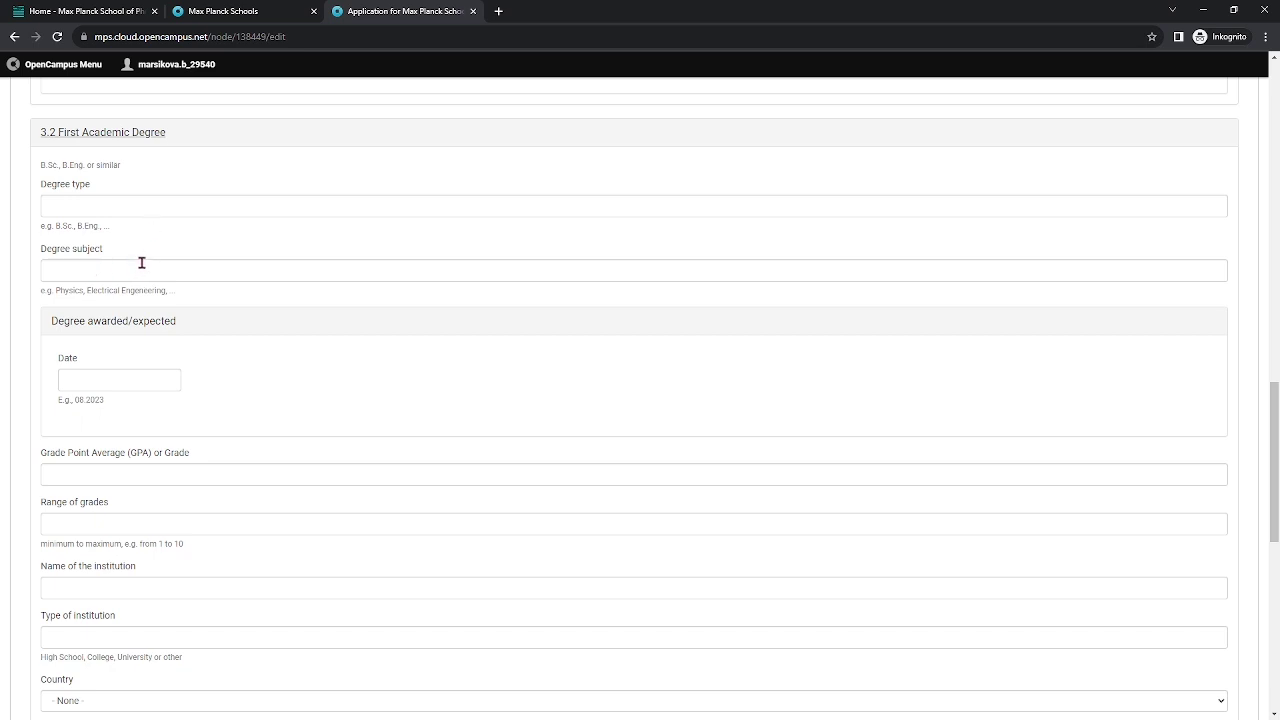
scroll(189, 394, "down", 2)
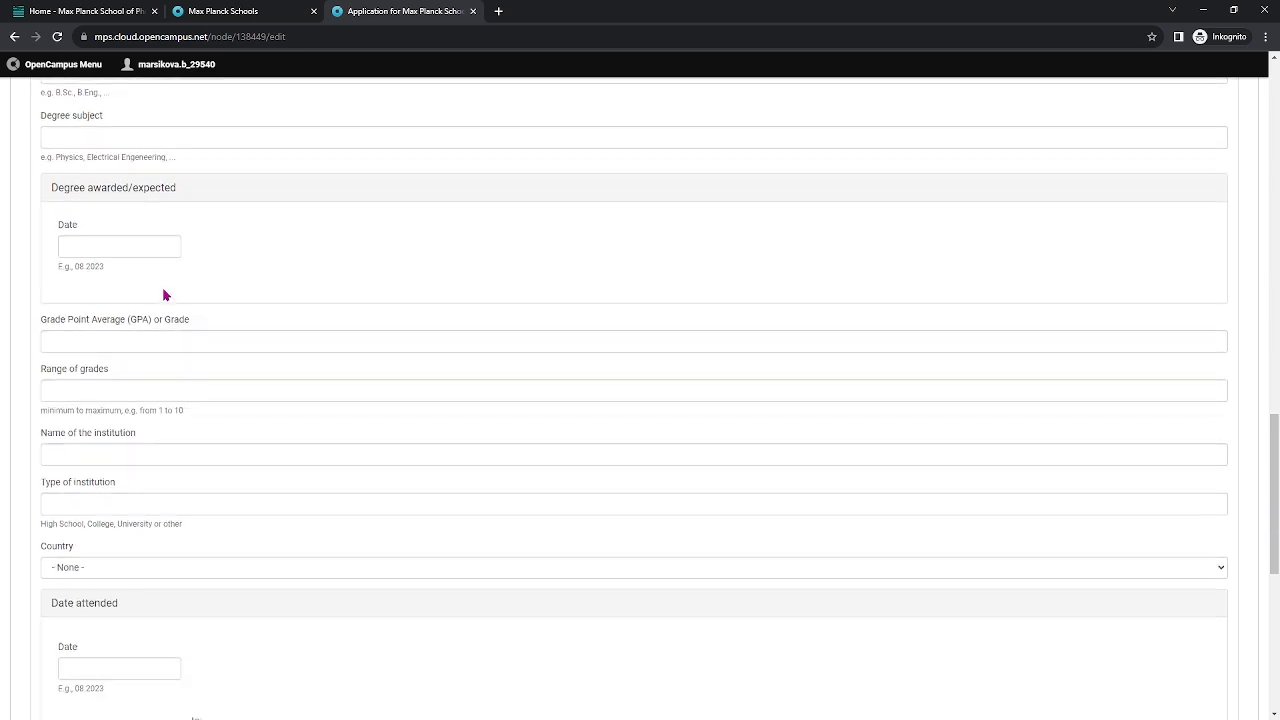
scroll(270, 380, "down", 1)
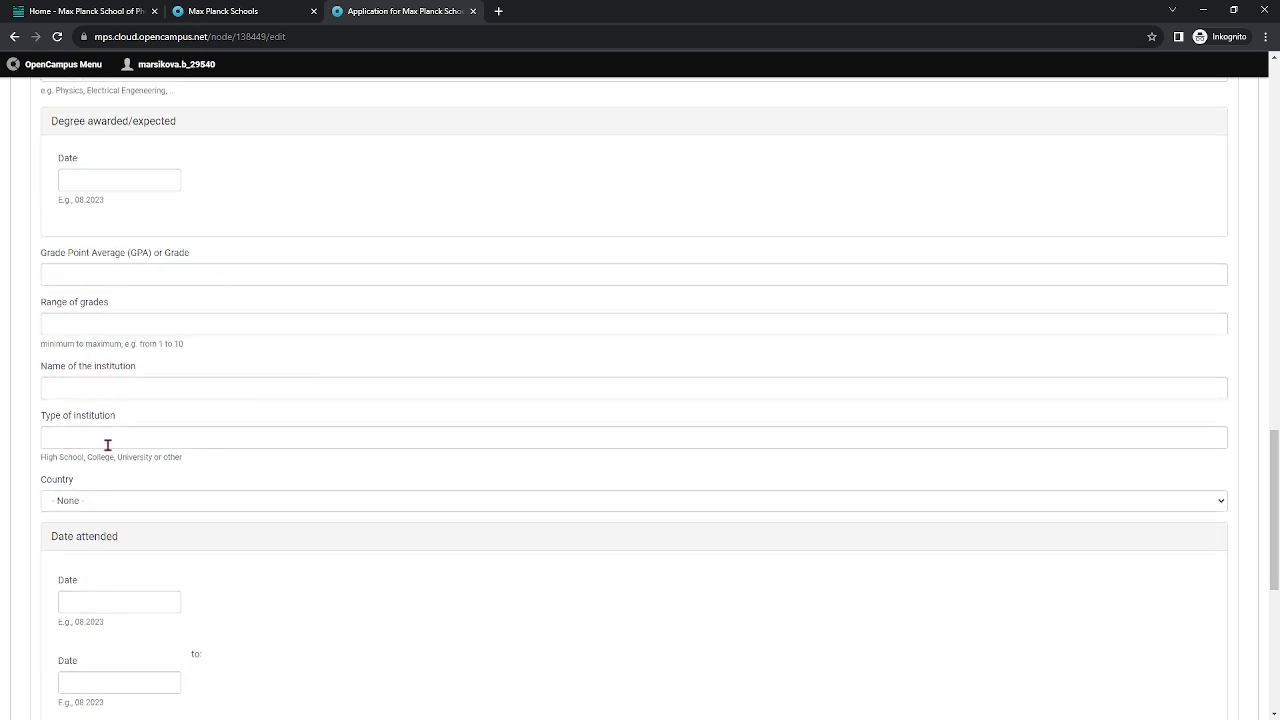
scroll(122, 518, "down", 1)
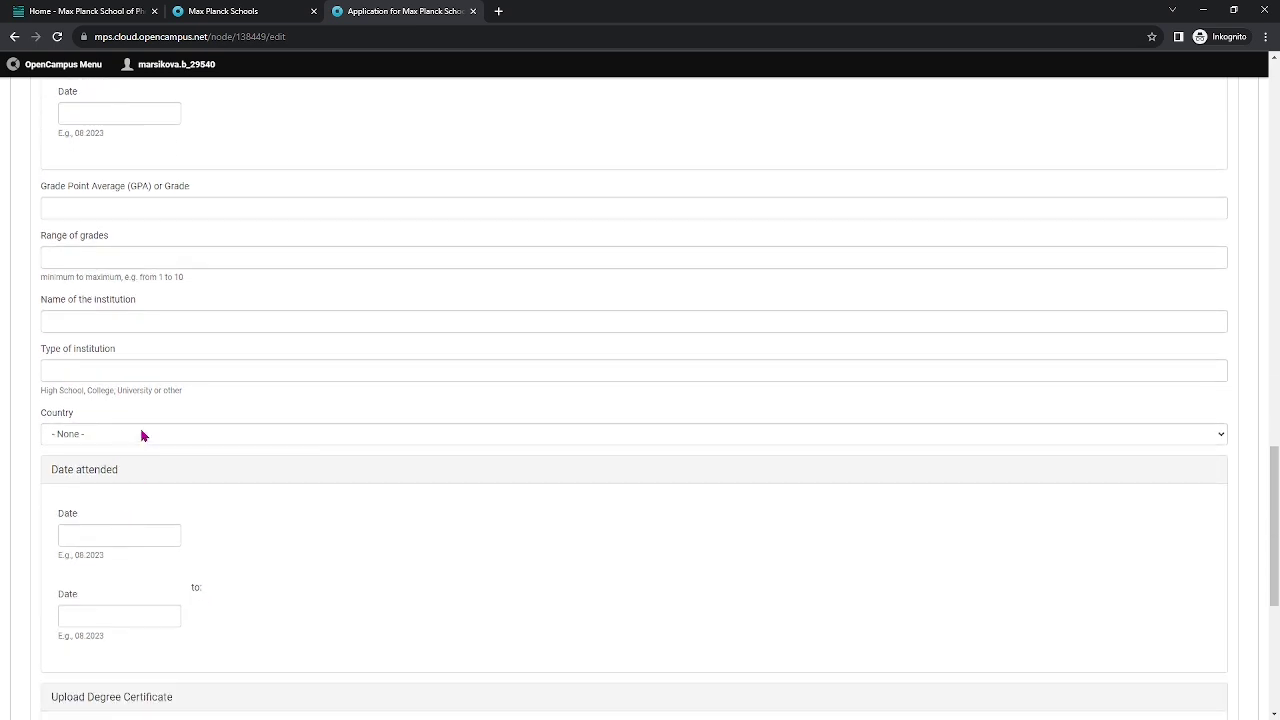
scroll(140, 432, "down", 3)
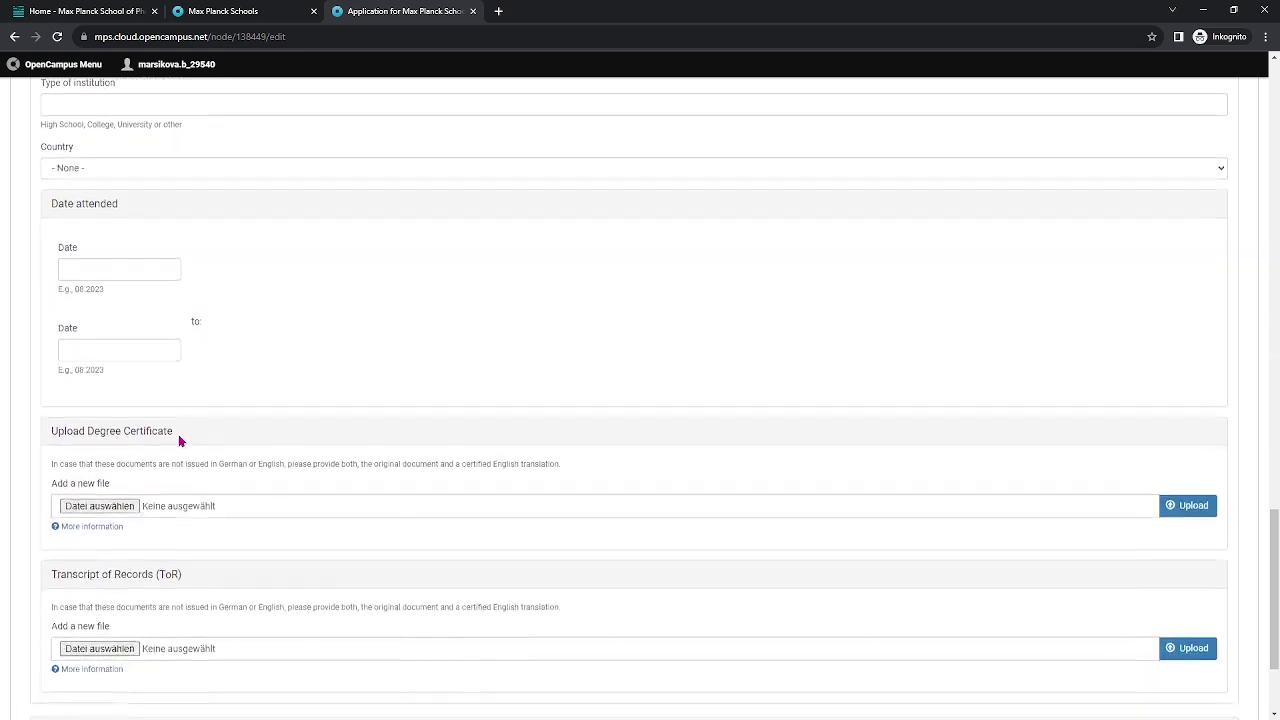
scroll(180, 441, "down", 2)
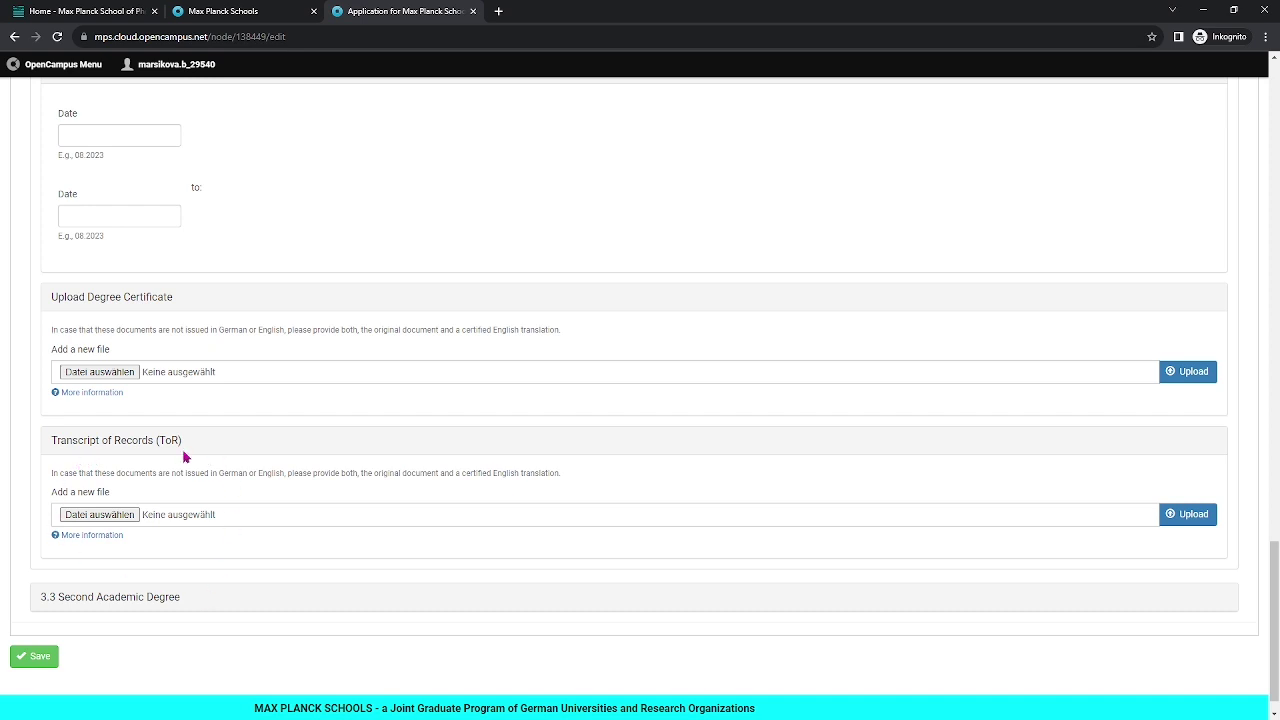
Expand 3.3 Second Academic Degree and look over its fields.
left_click(143, 600)
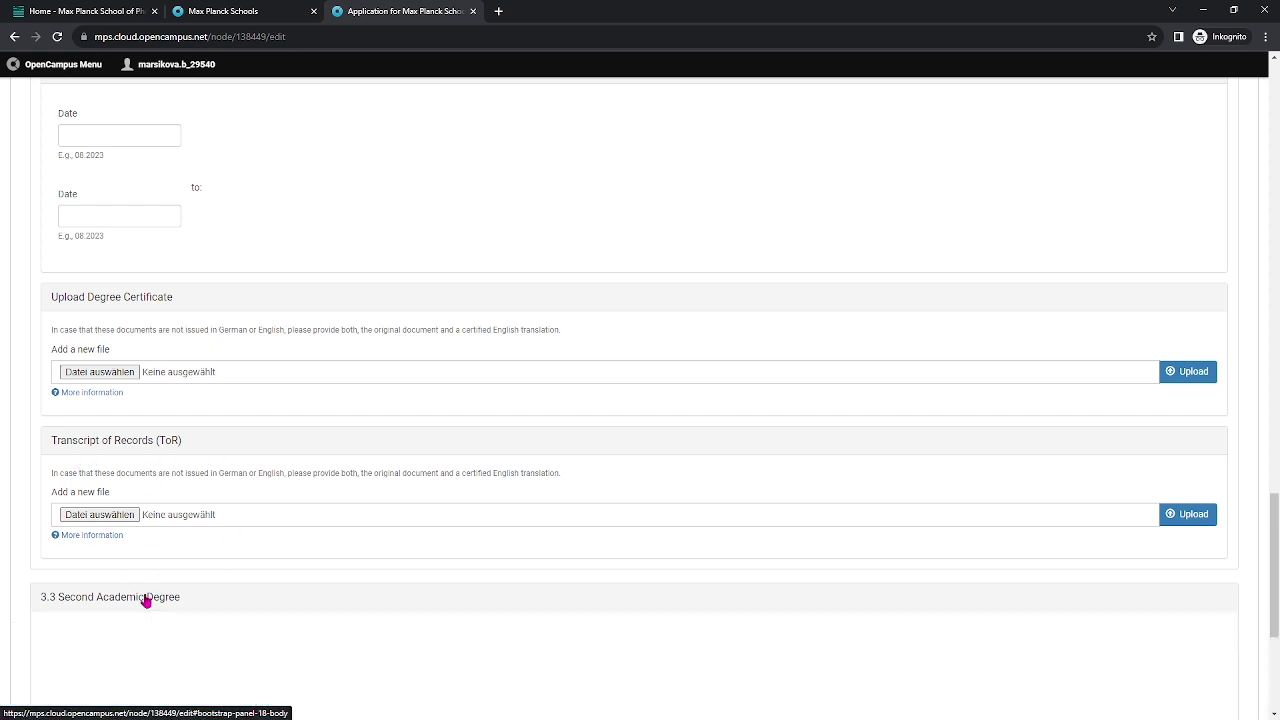
scroll(201, 459, "down", 5)
scroll(258, 347, "up", 2)
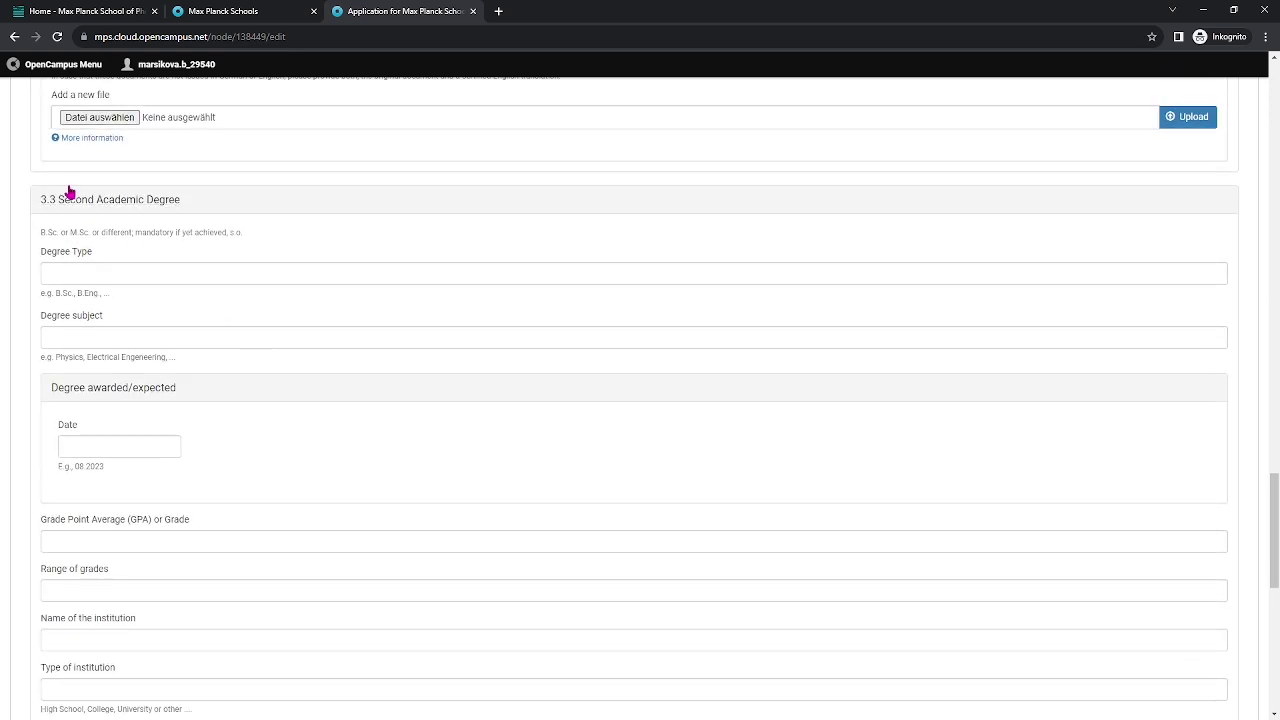
scroll(266, 363, "down", 5)
scroll(263, 435, "down", 2)
scroll(146, 594, "down", 1)
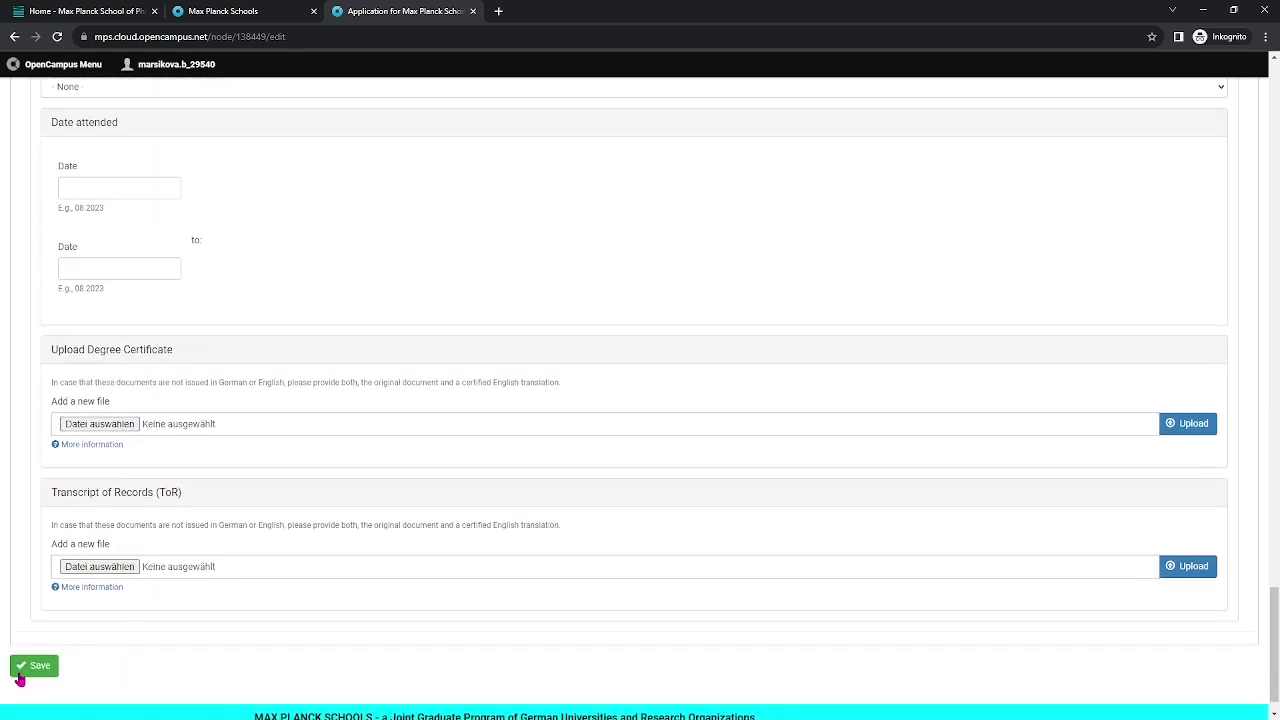
scroll(430, 470, "up", 15)
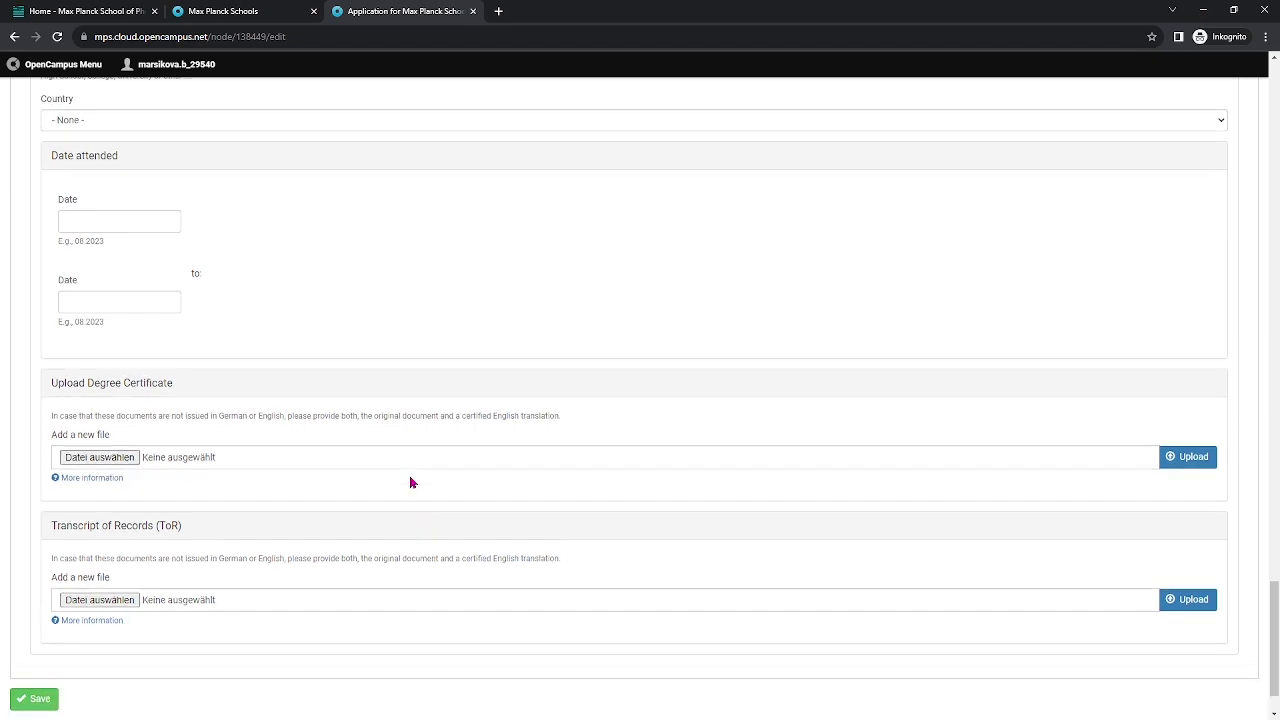
scroll(407, 439, "up", 15)
scroll(406, 439, "up", 2)
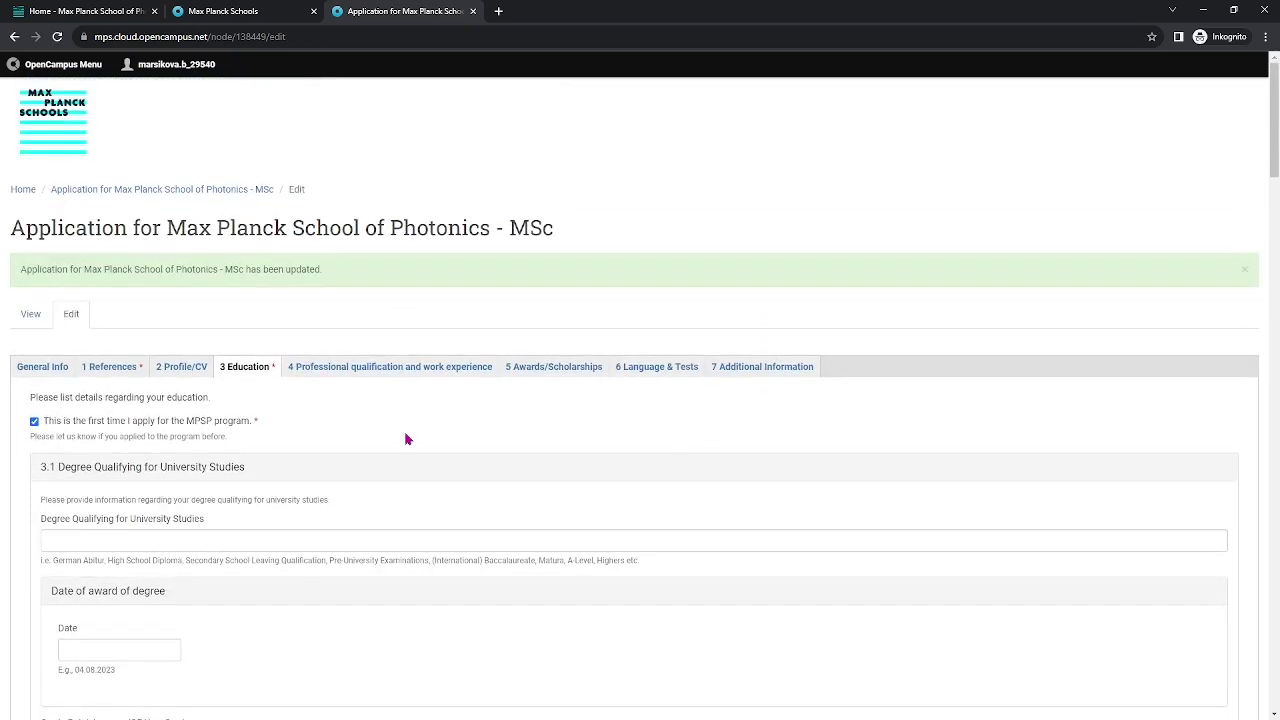
Open 4 Professional qualification and work experience and look over the 4.1 First professional qualification fields.
left_click(386, 367)
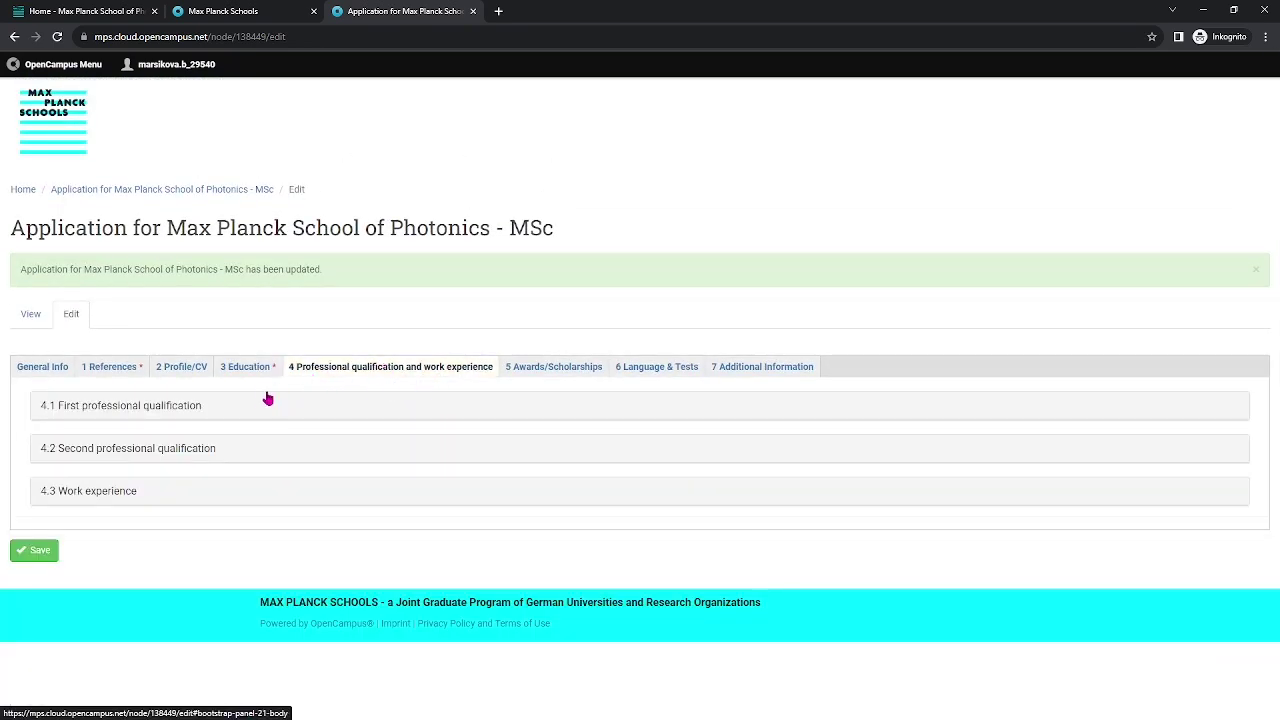
left_click(176, 410)
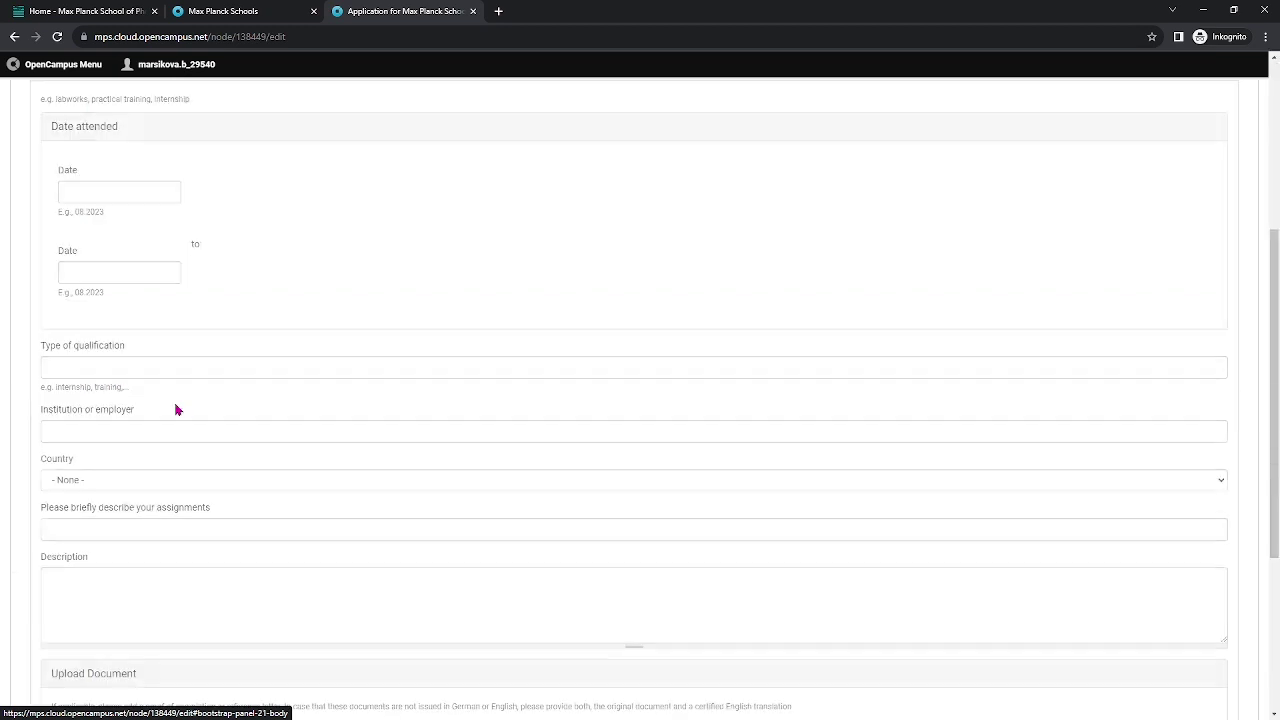
scroll(296, 345, "up", 1)
scroll(296, 345, "down", 1)
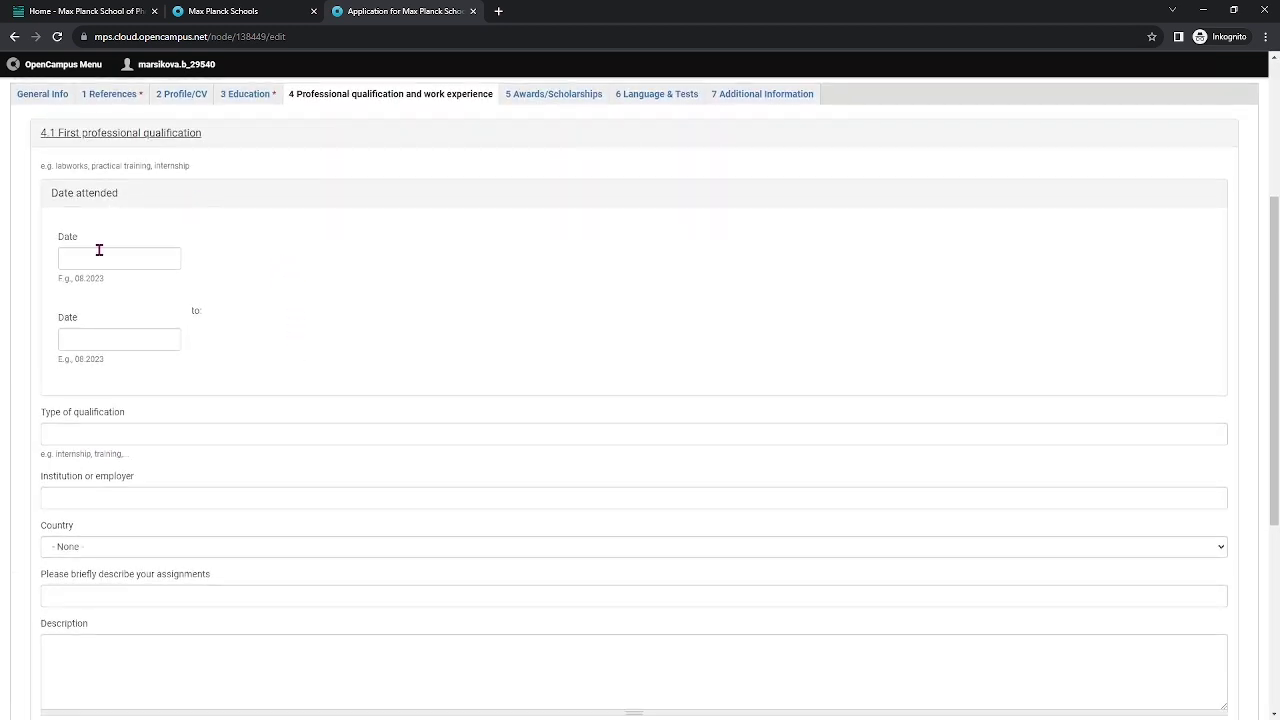
scroll(210, 356, "down", 2)
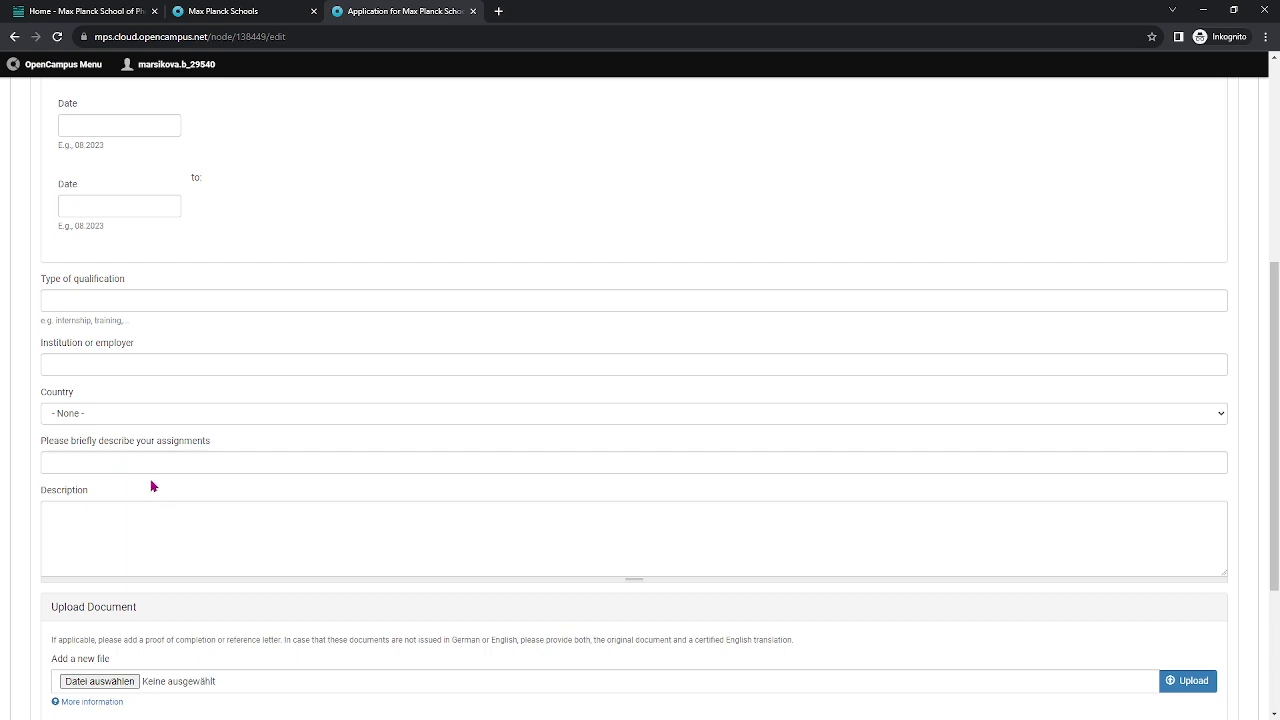
scroll(95, 470, "down", 1)
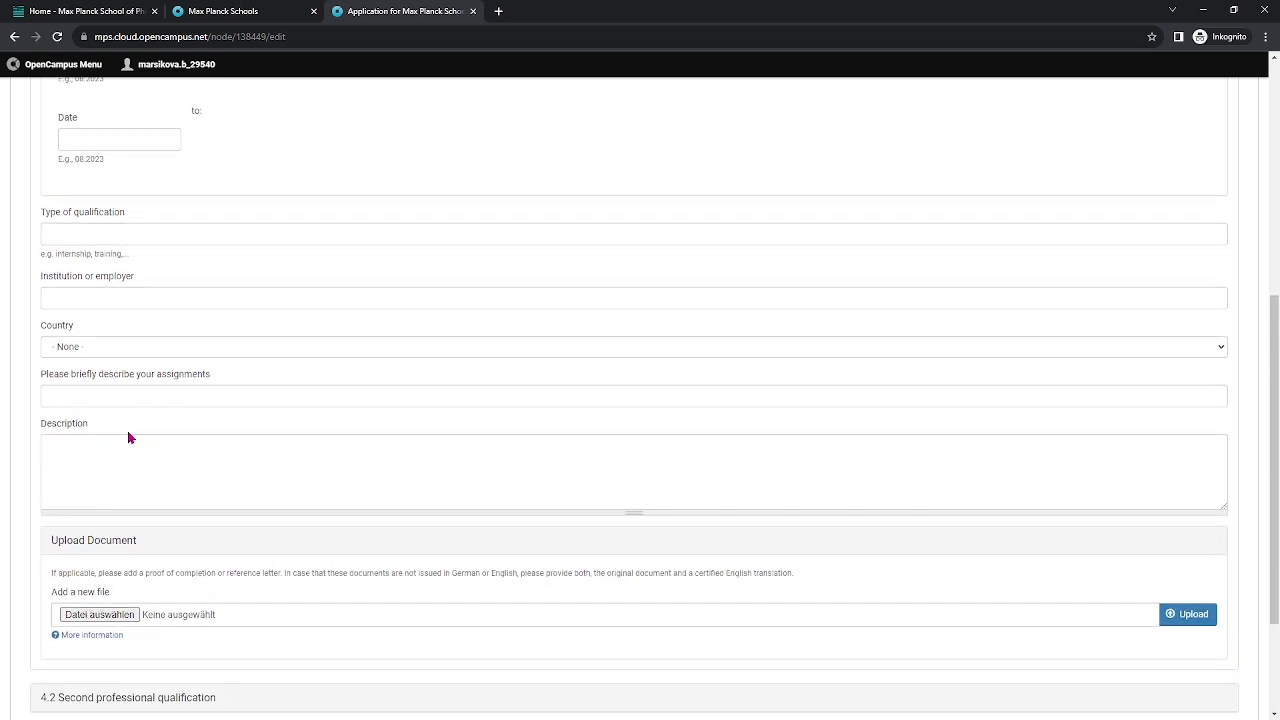
scroll(150, 500, "down", 1)
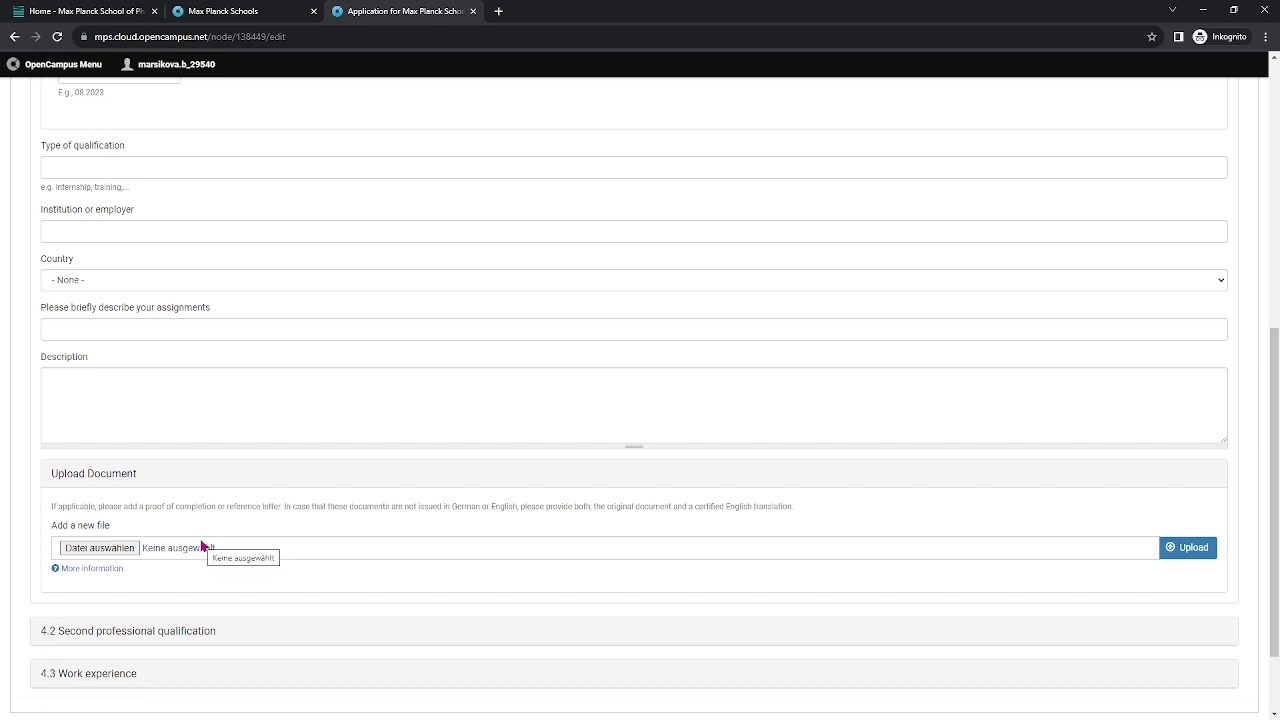
scroll(201, 553, "down", 1)
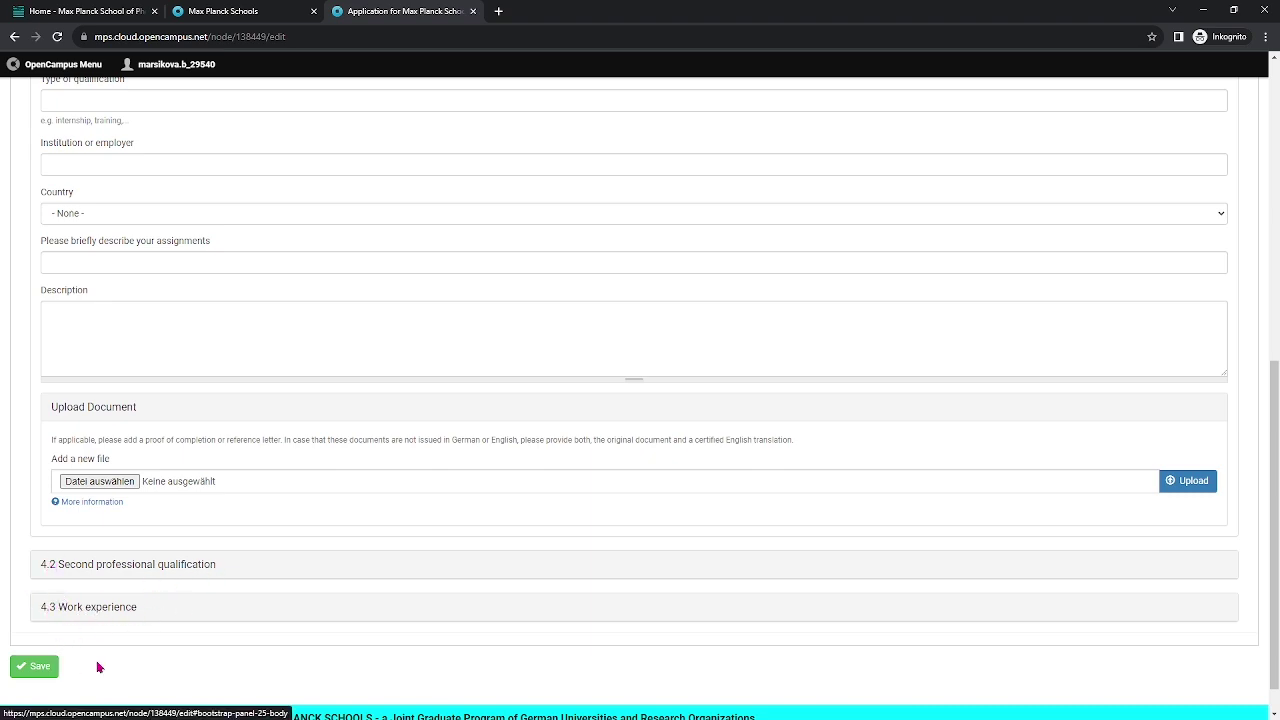
scroll(380, 457, "up", 6)
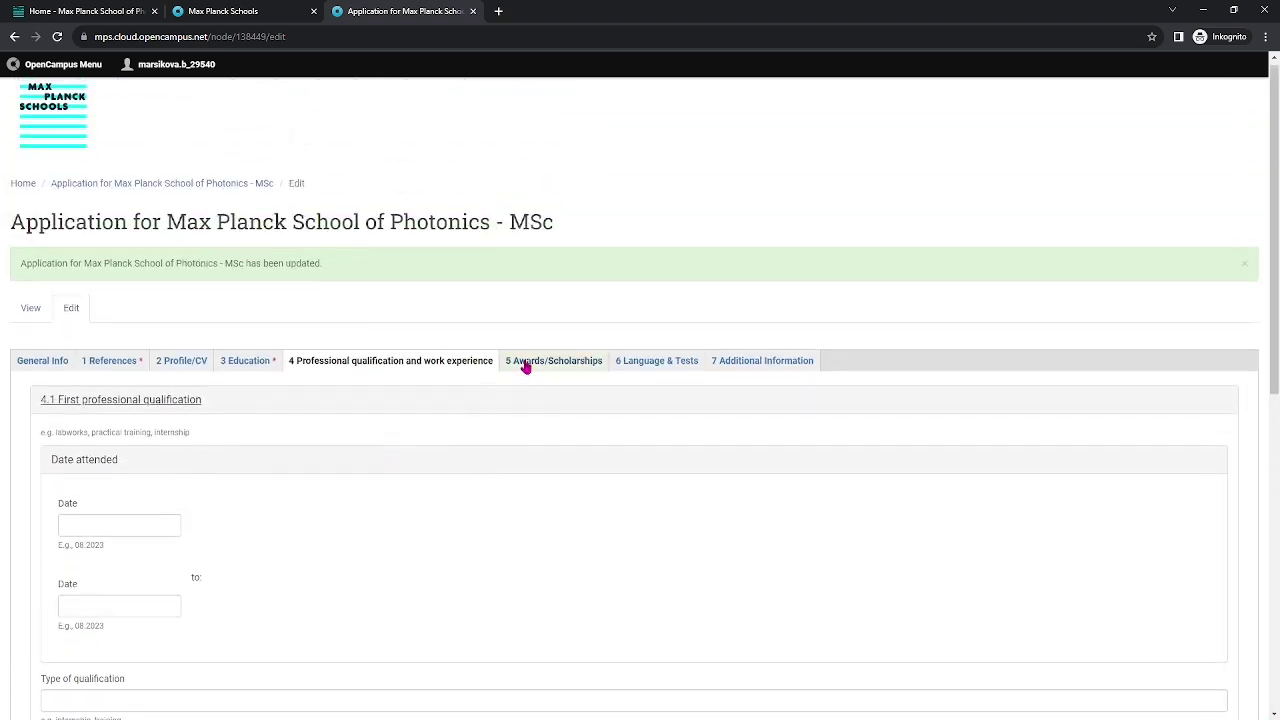
Look over 5.1 First Scholarship under 5 Awards/Scholarships, then move to 6 Language & Tests.
left_click(525, 366)
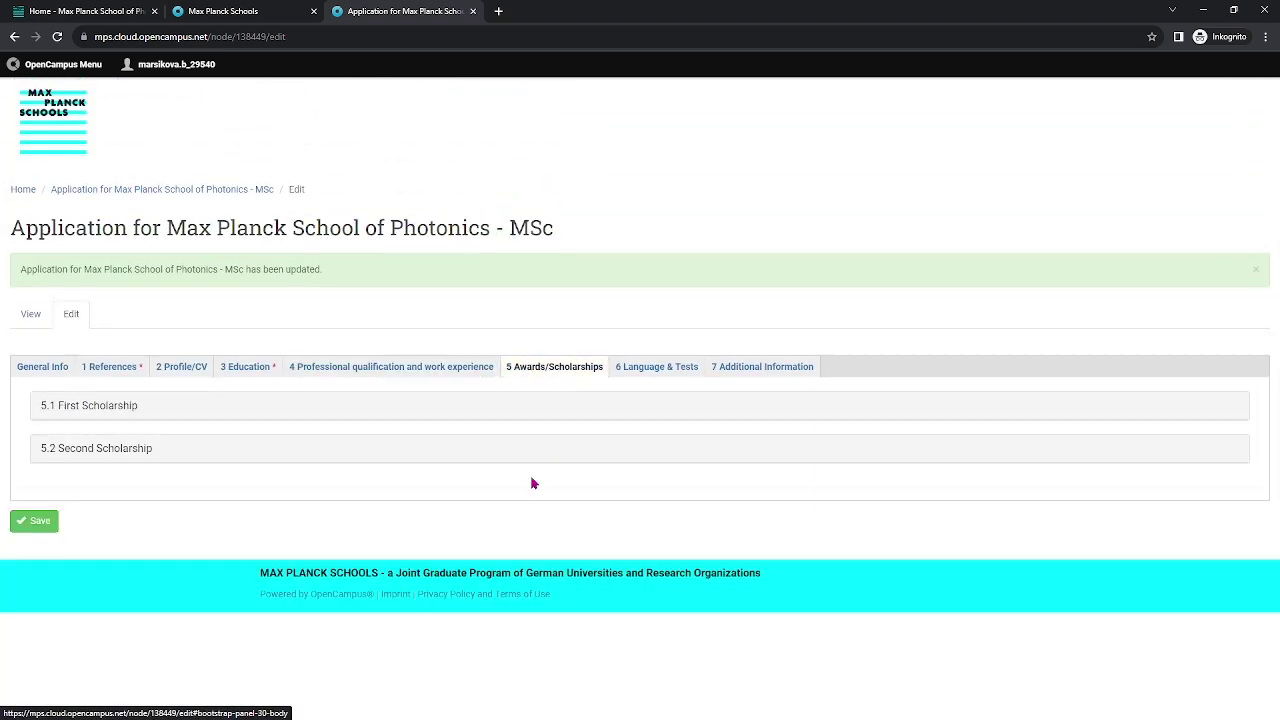
left_click(130, 407)
scroll(259, 445, "down", 2)
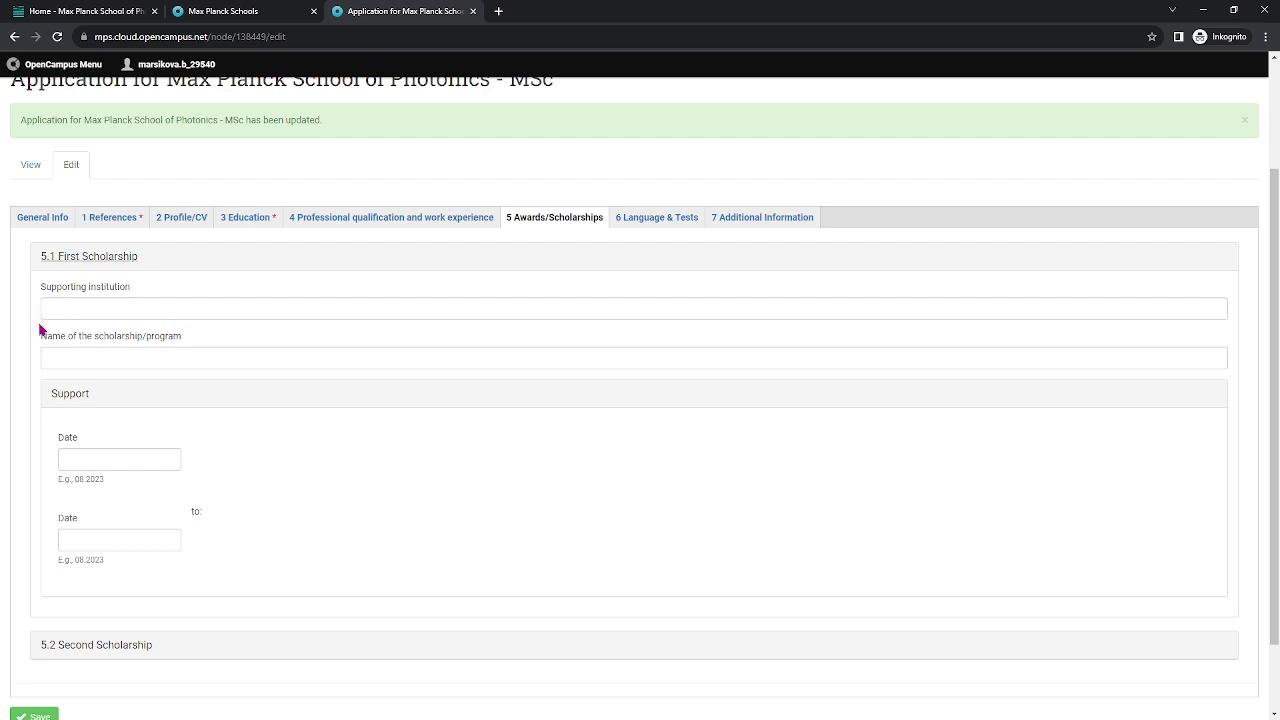
scroll(200, 434, "down", 1)
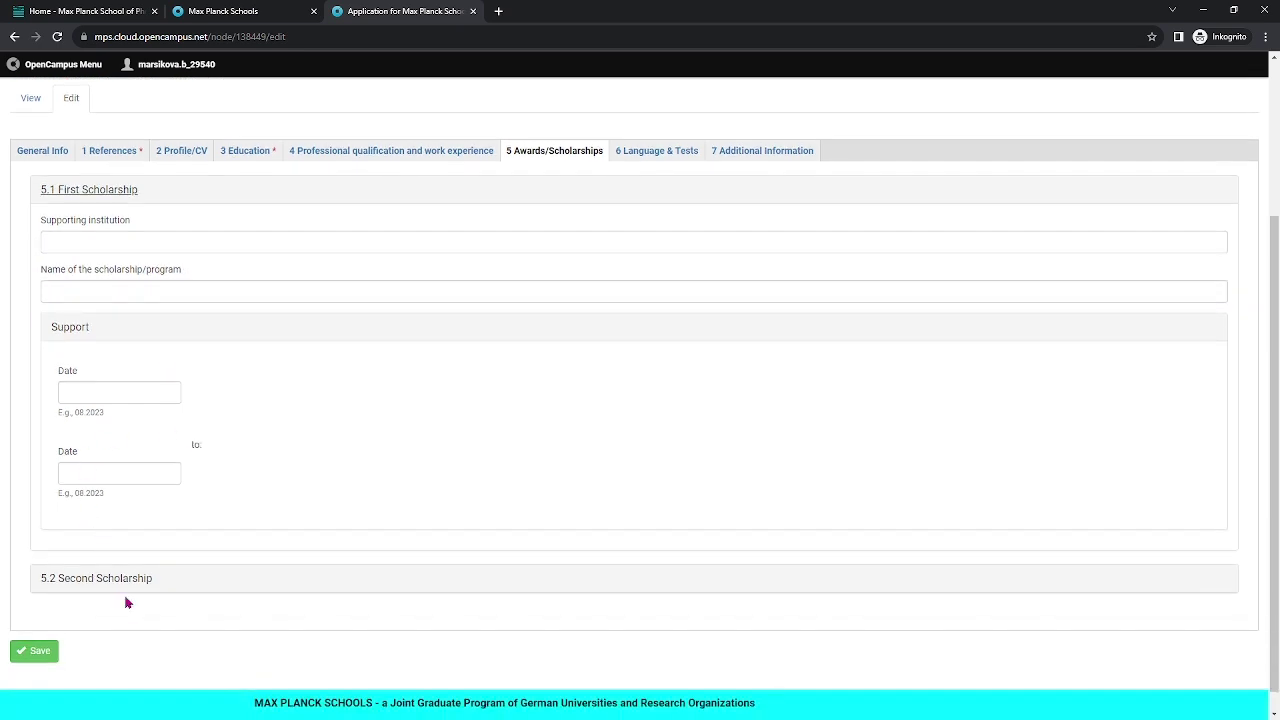
left_click(655, 151)
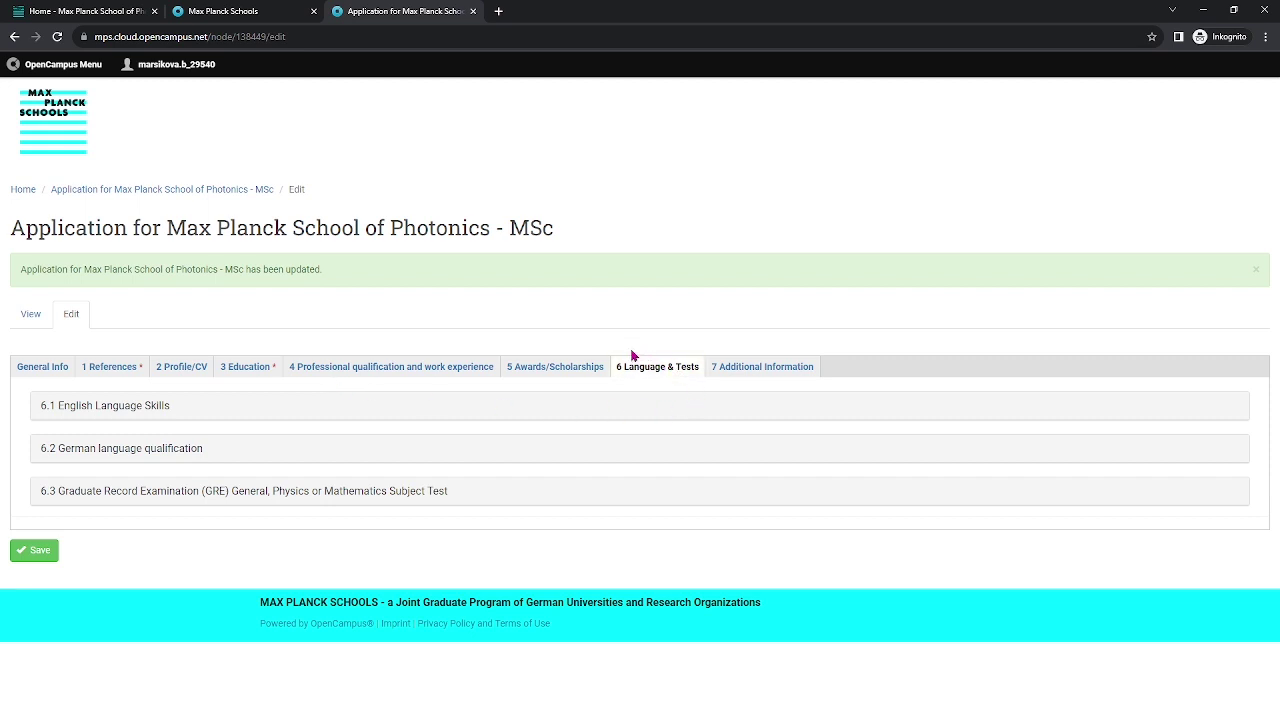
Expand 6.1 English Language Skills and leave both English experience and language test at None.
left_click(140, 406)
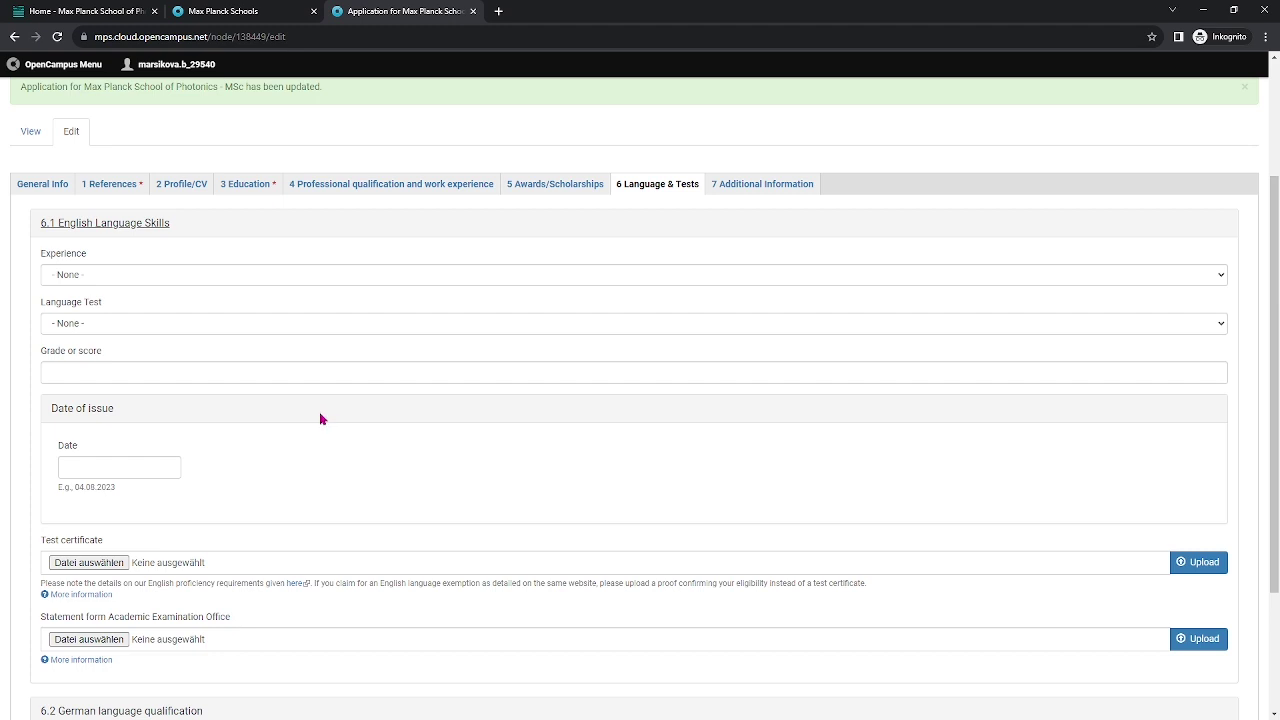
left_click(105, 276)
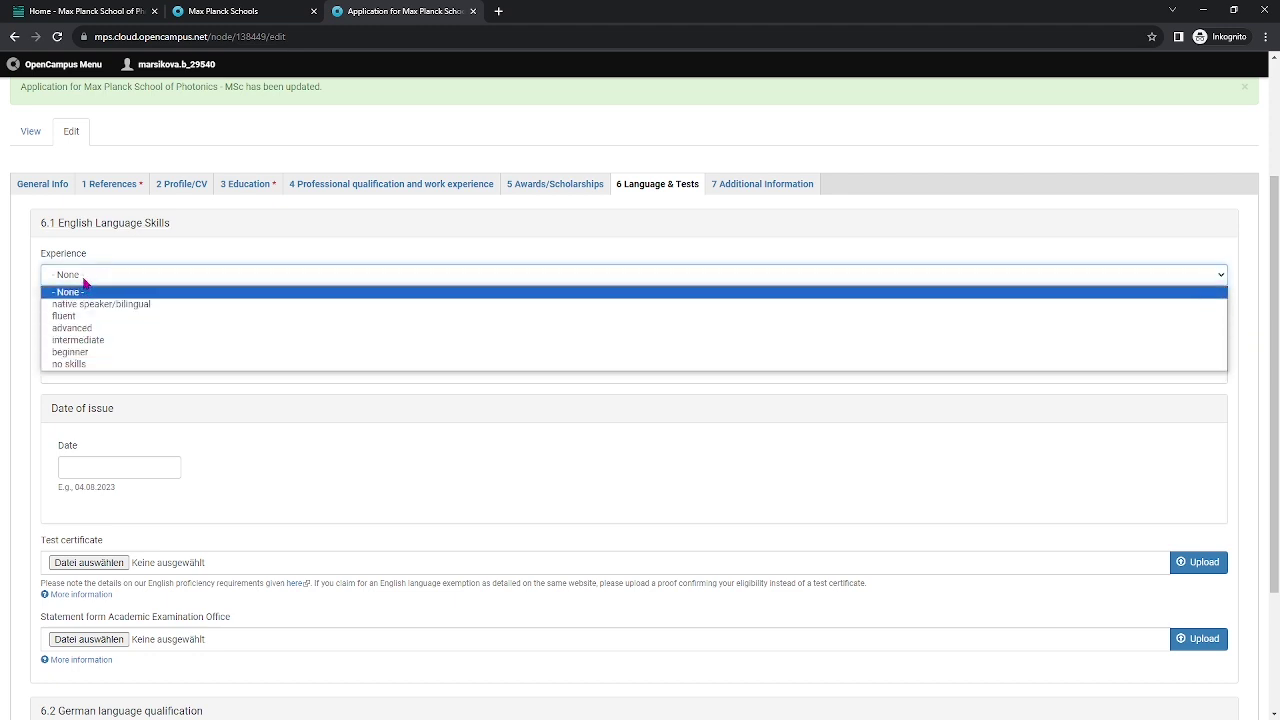
left_click(85, 279)
left_click(113, 326)
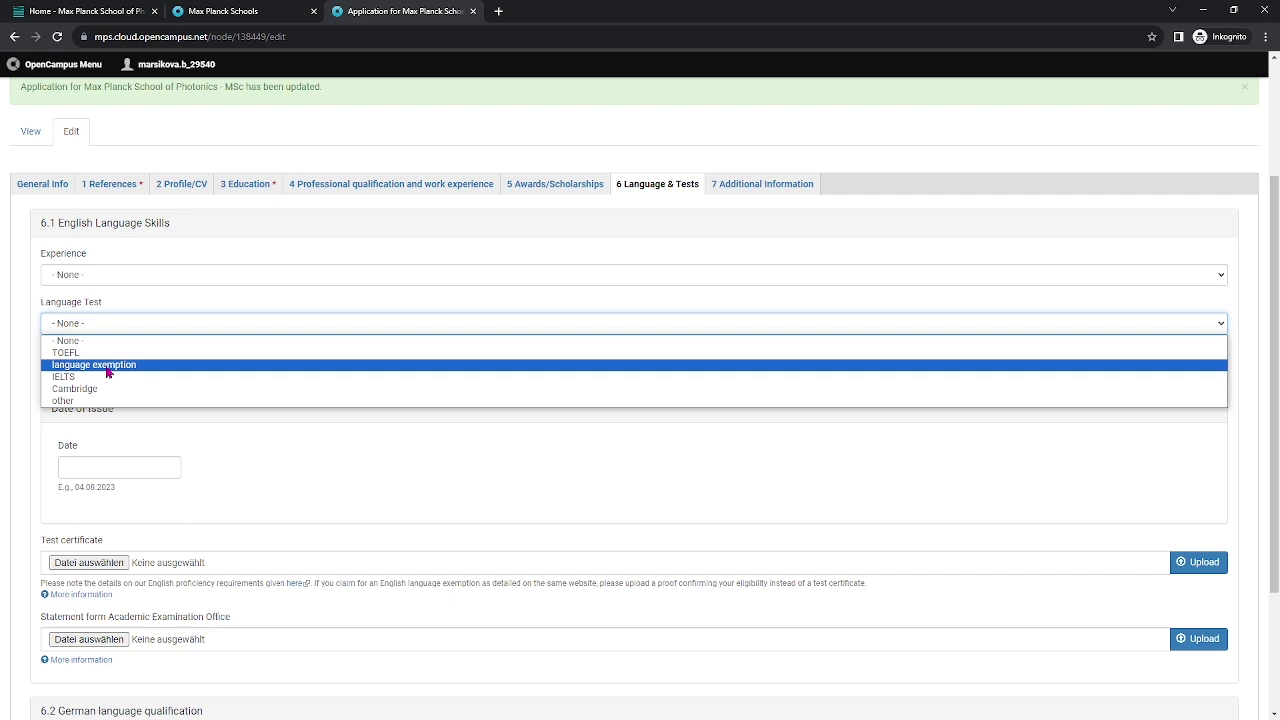
left_click(240, 515)
scroll(248, 515, "down", 1)
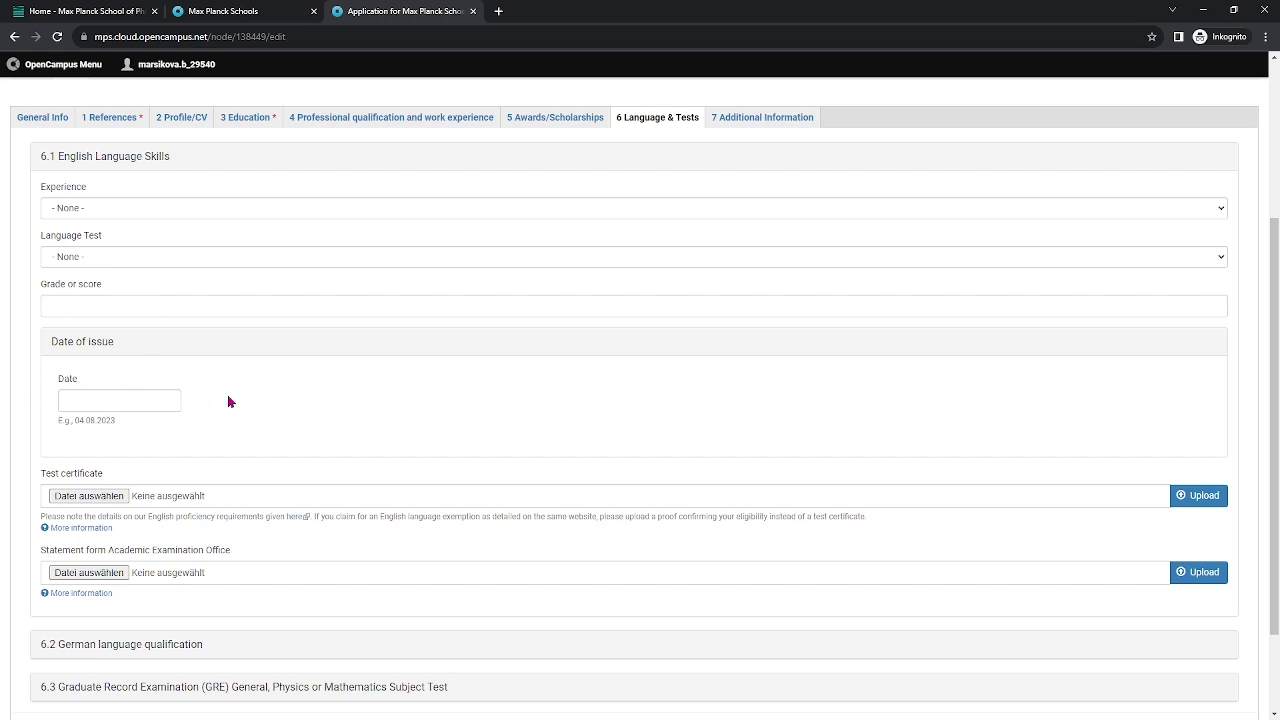
Expand 6.2 German language qualification and scroll through its experience, test and certificate fields.
scroll(253, 415, "down", 2)
left_click(206, 523)
scroll(258, 360, "down", 3)
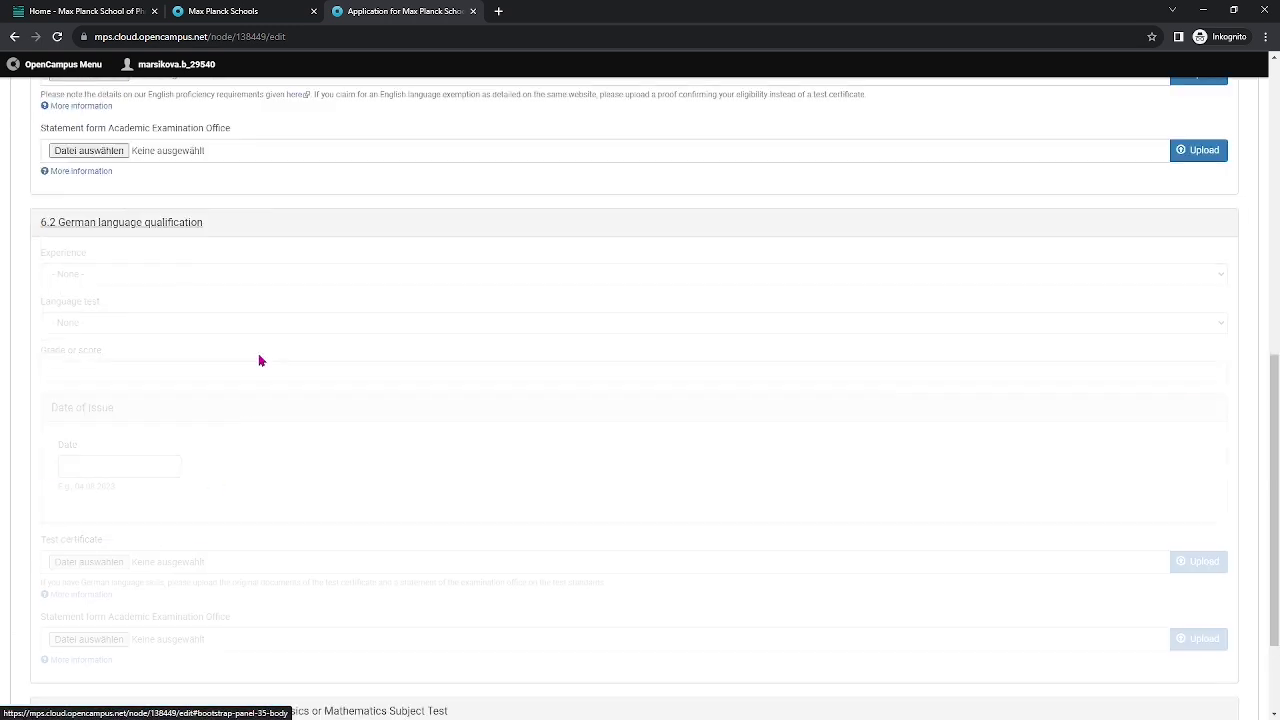
scroll(260, 325, "down", 1)
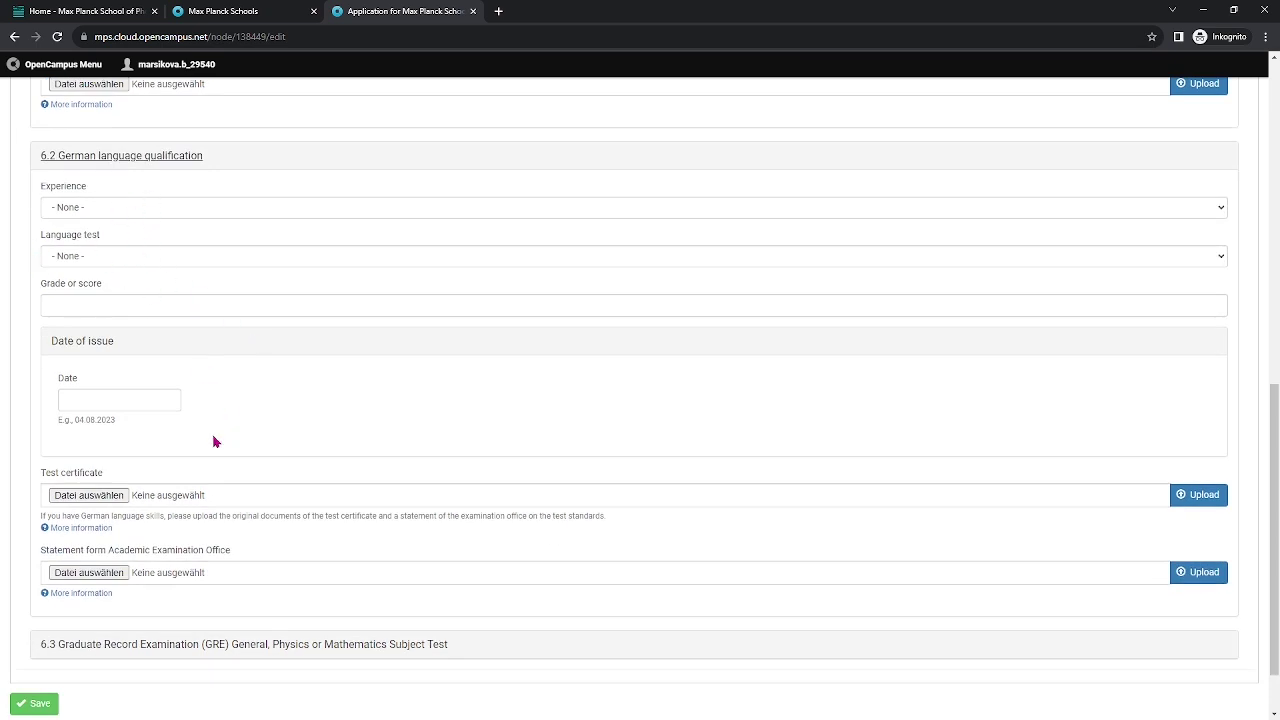
scroll(162, 458, "down", 1)
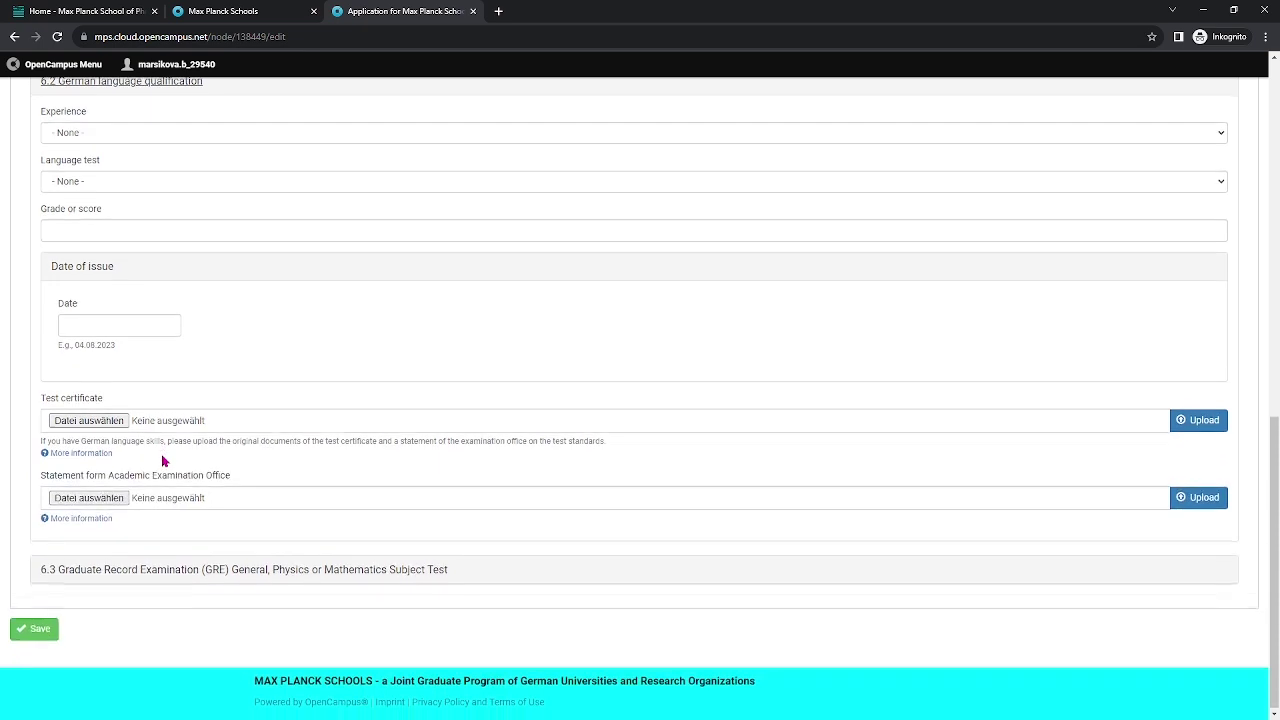
Expand the 6.3 GRE section and mark the GRE as not taken yet.
left_click(300, 571)
scroll(356, 416, "down", 1)
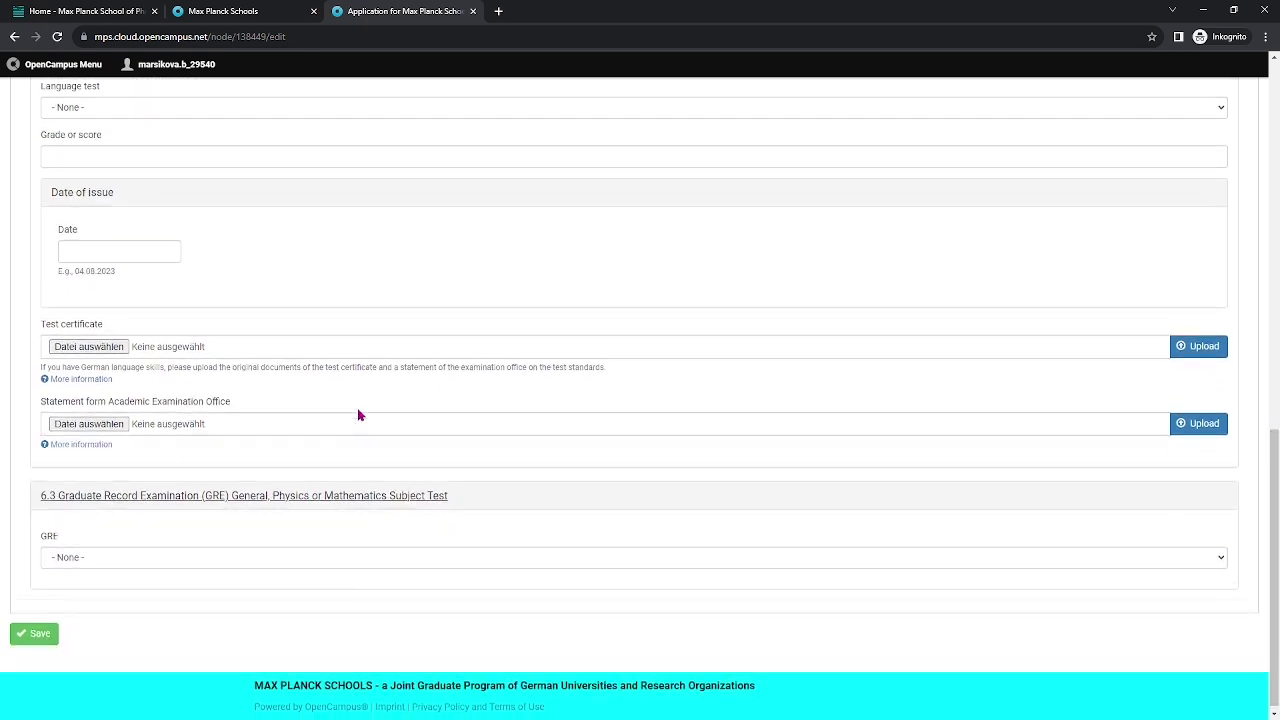
left_click(174, 553)
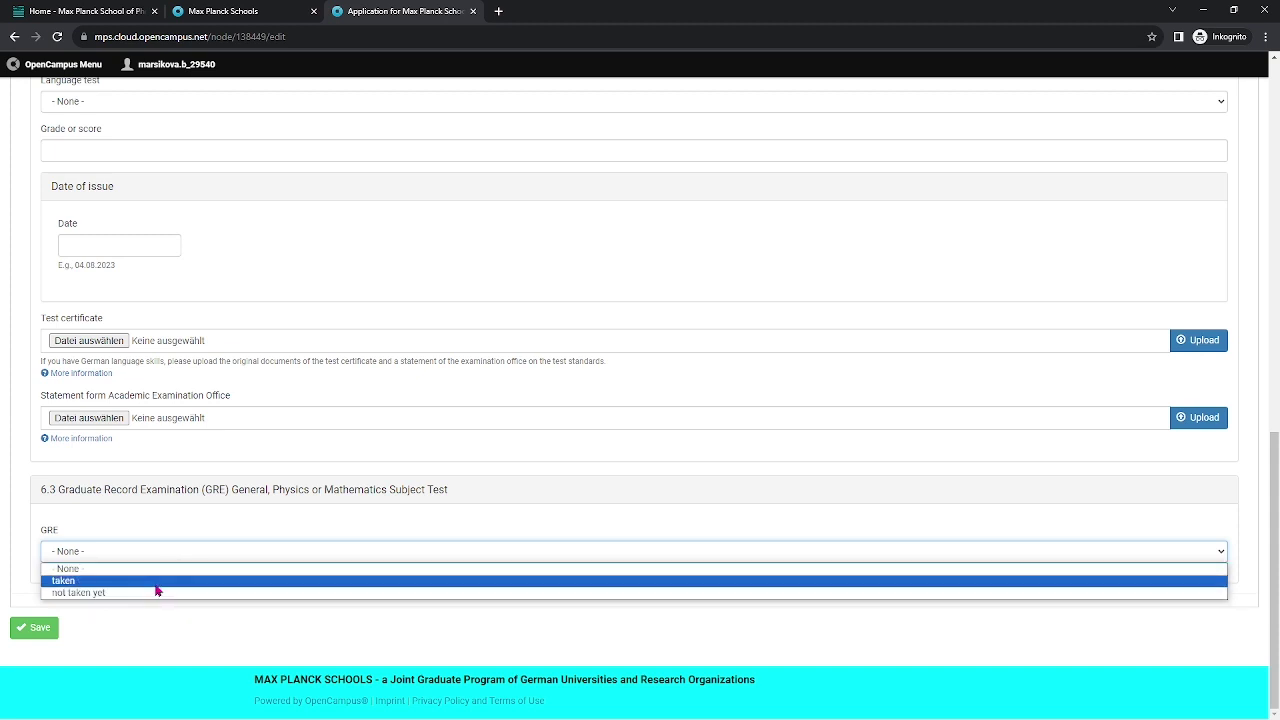
left_click(160, 593)
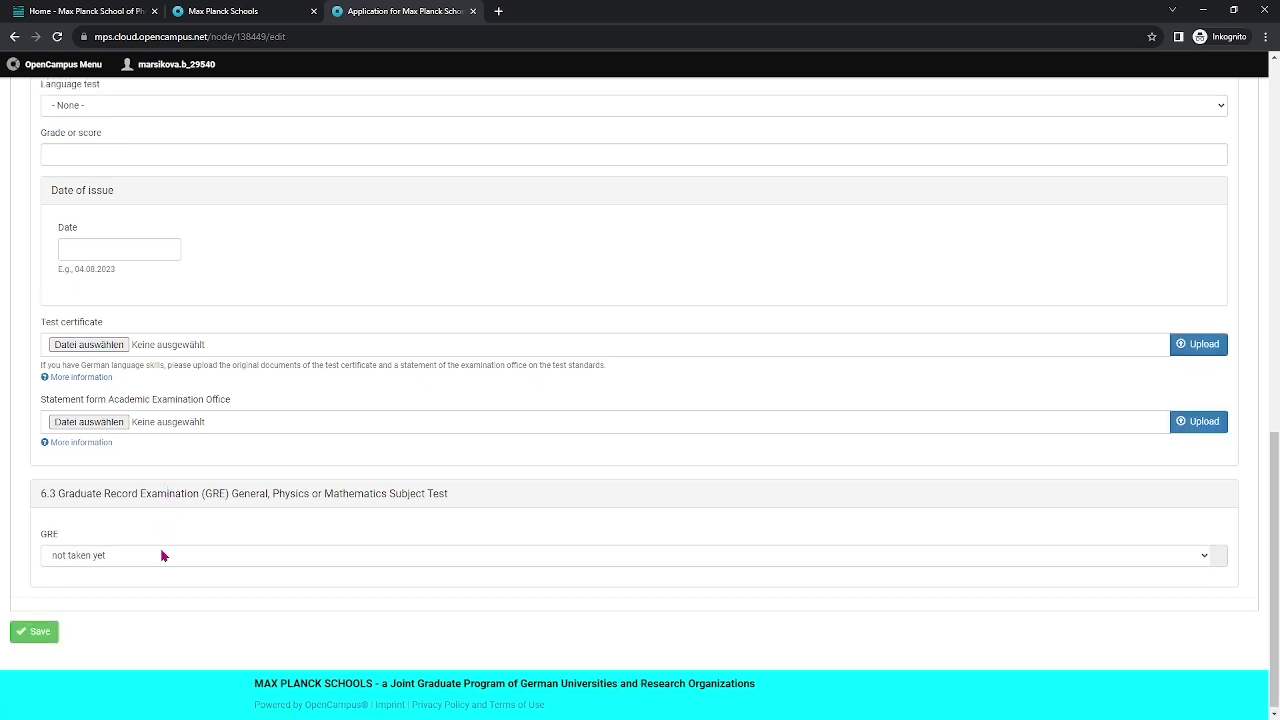
Switch the GRE to taken to preview its score fields, then reset it to not taken yet.
left_click(142, 559)
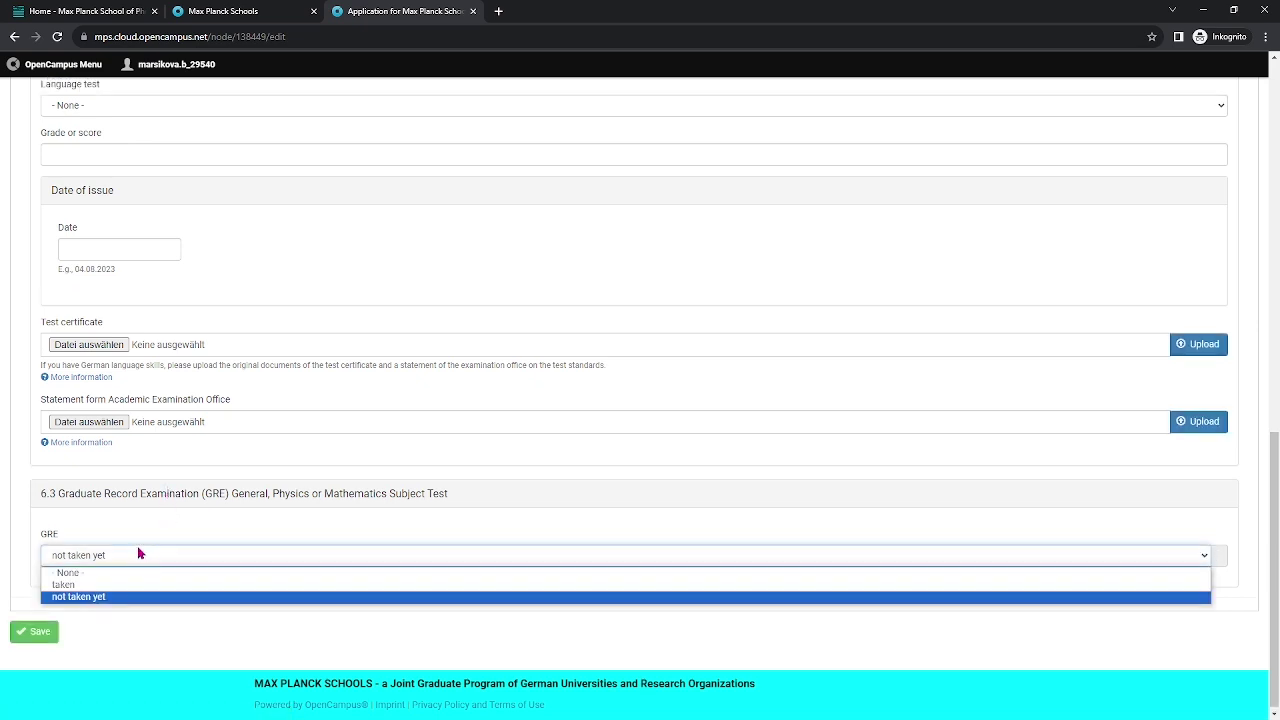
left_click(132, 584)
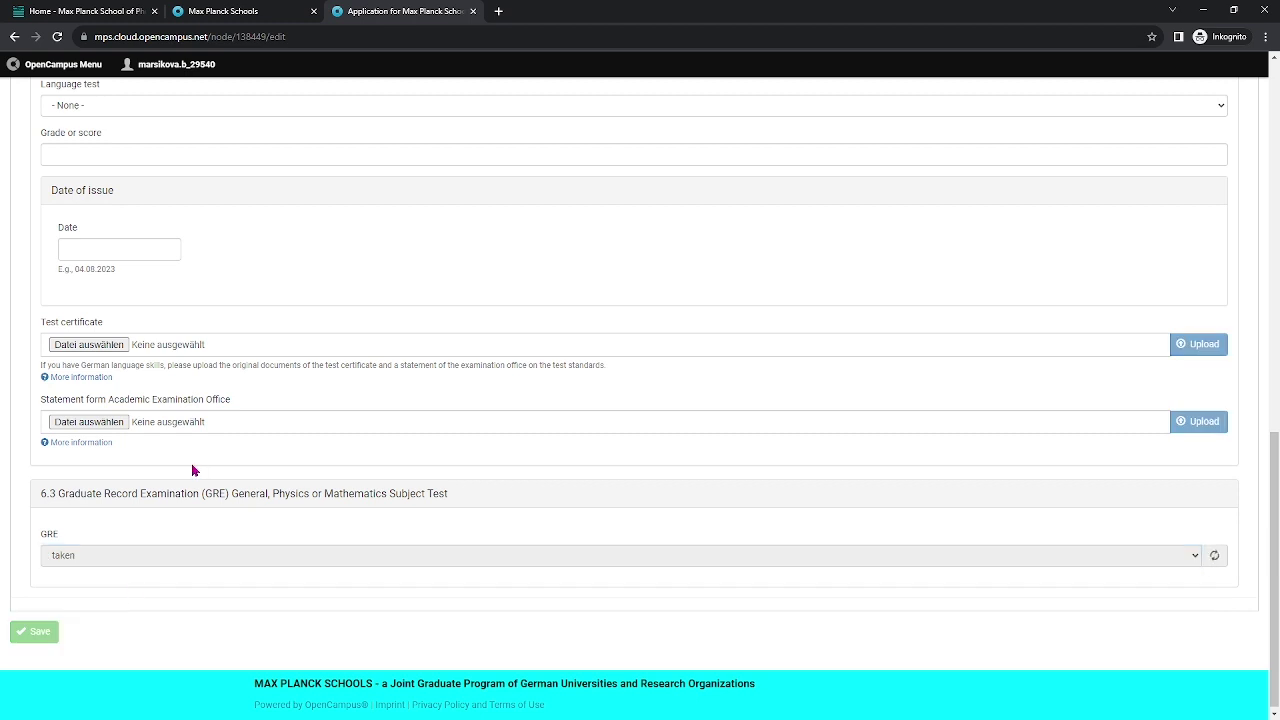
scroll(190, 470, "down", 2)
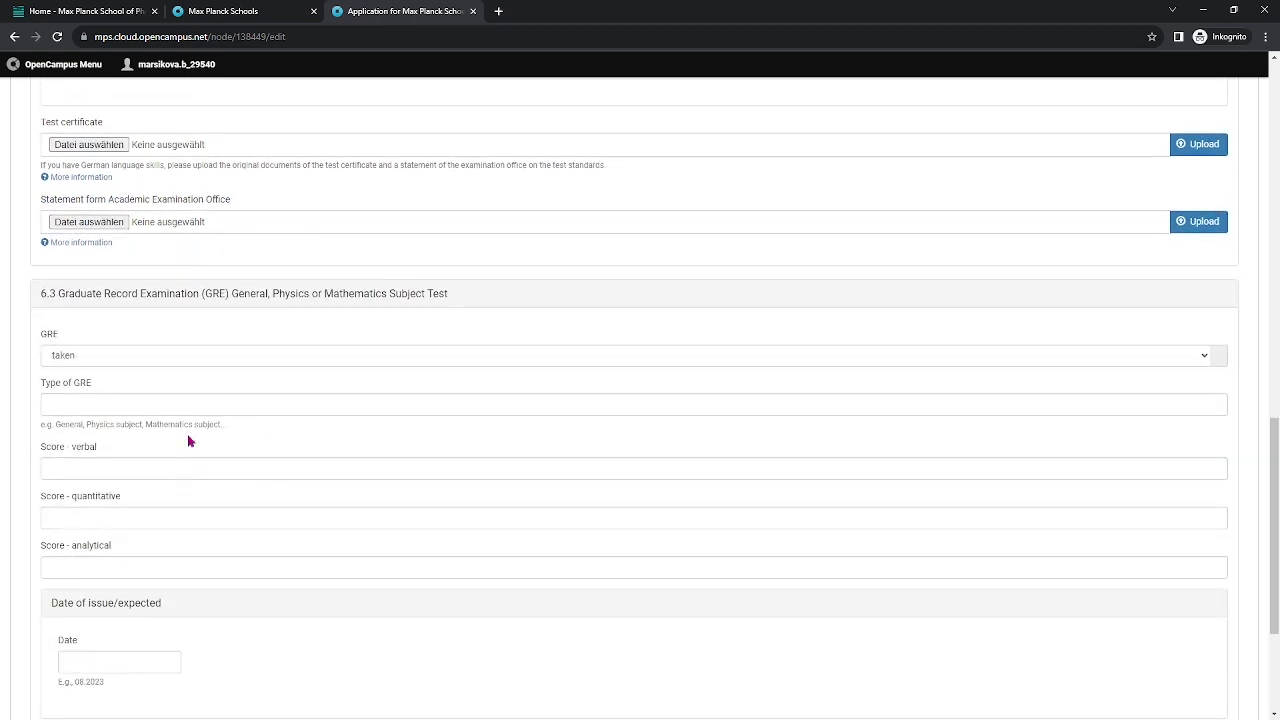
scroll(149, 495, "down", 2)
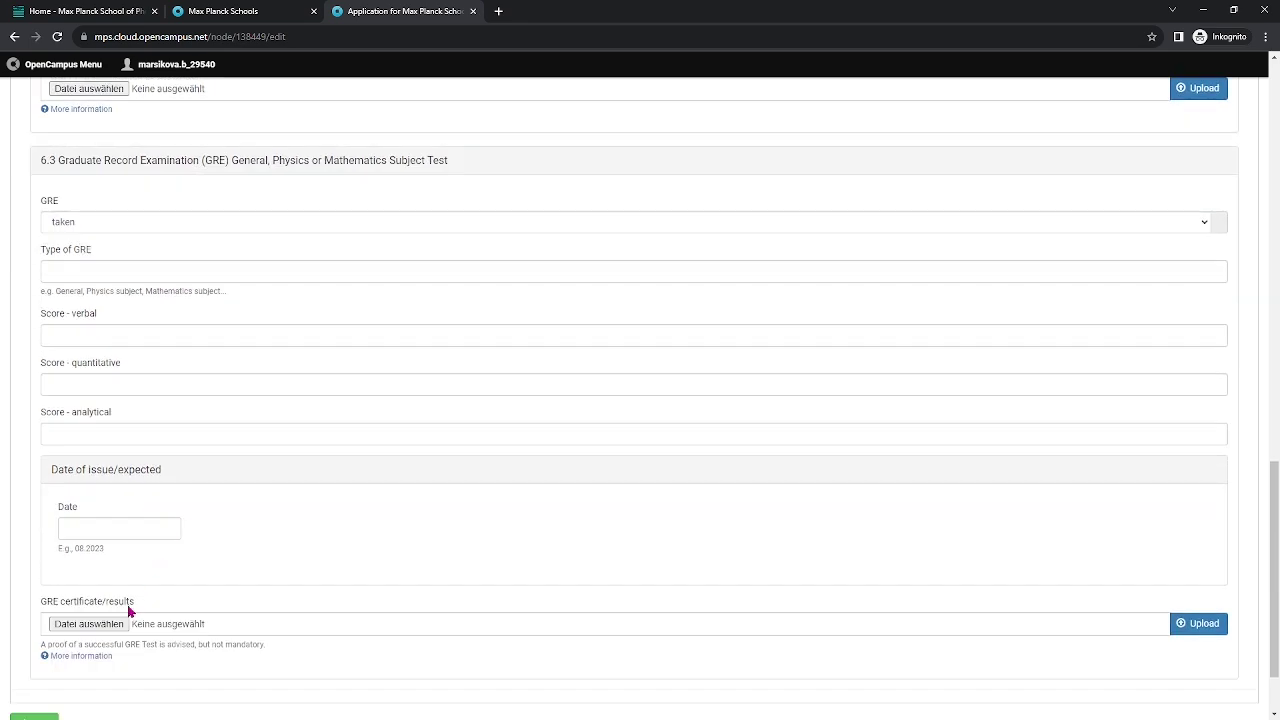
scroll(120, 600, "down", 1)
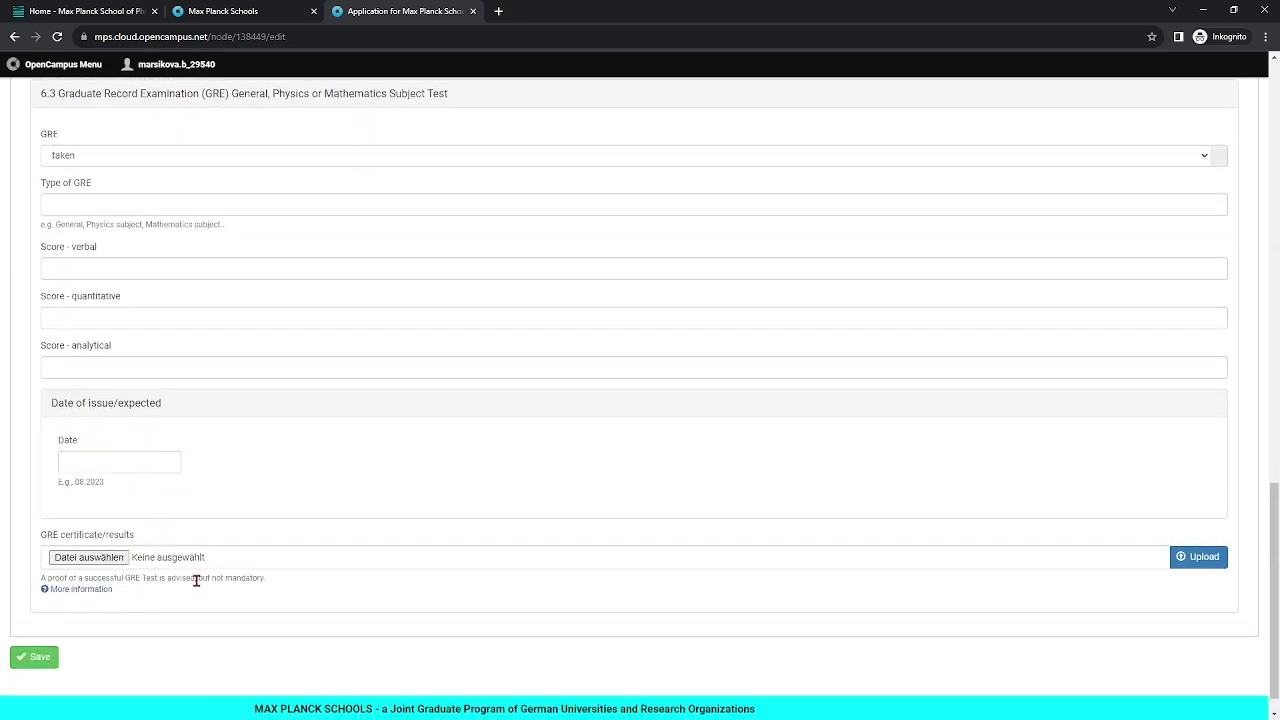
scroll(200, 460, "up", 3)
left_click(92, 421)
left_click(108, 466)
scroll(510, 455, "up", 4)
scroll(510, 455, "up", 7)
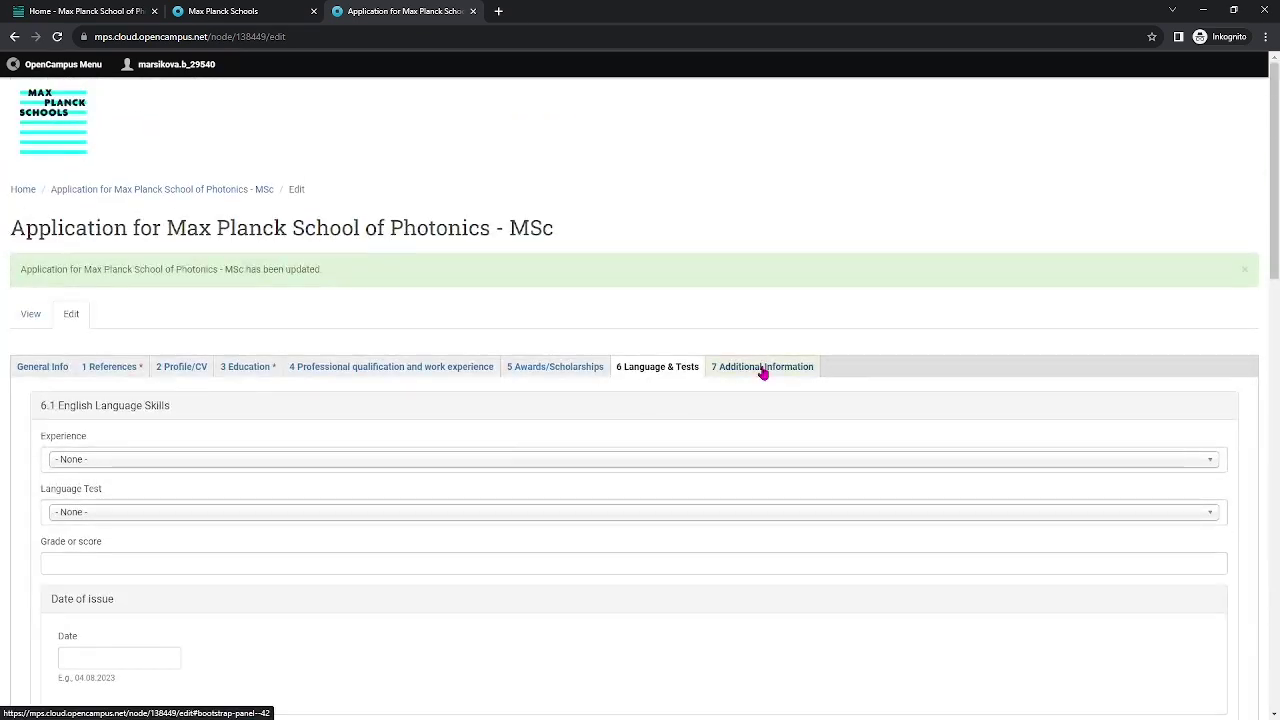
In 7 Additional Information, expand location preferences and leave first priority unchosen.
left_click(762, 366)
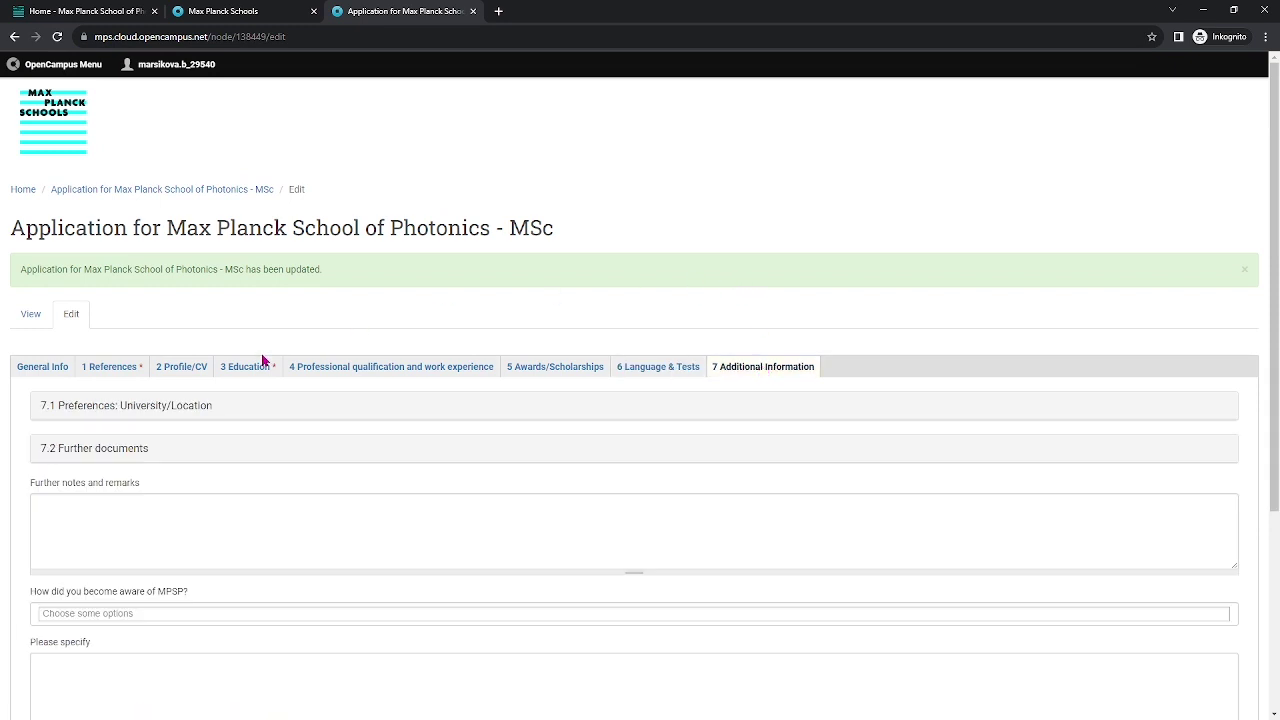
scroll(190, 338, "down", 1)
left_click(187, 346)
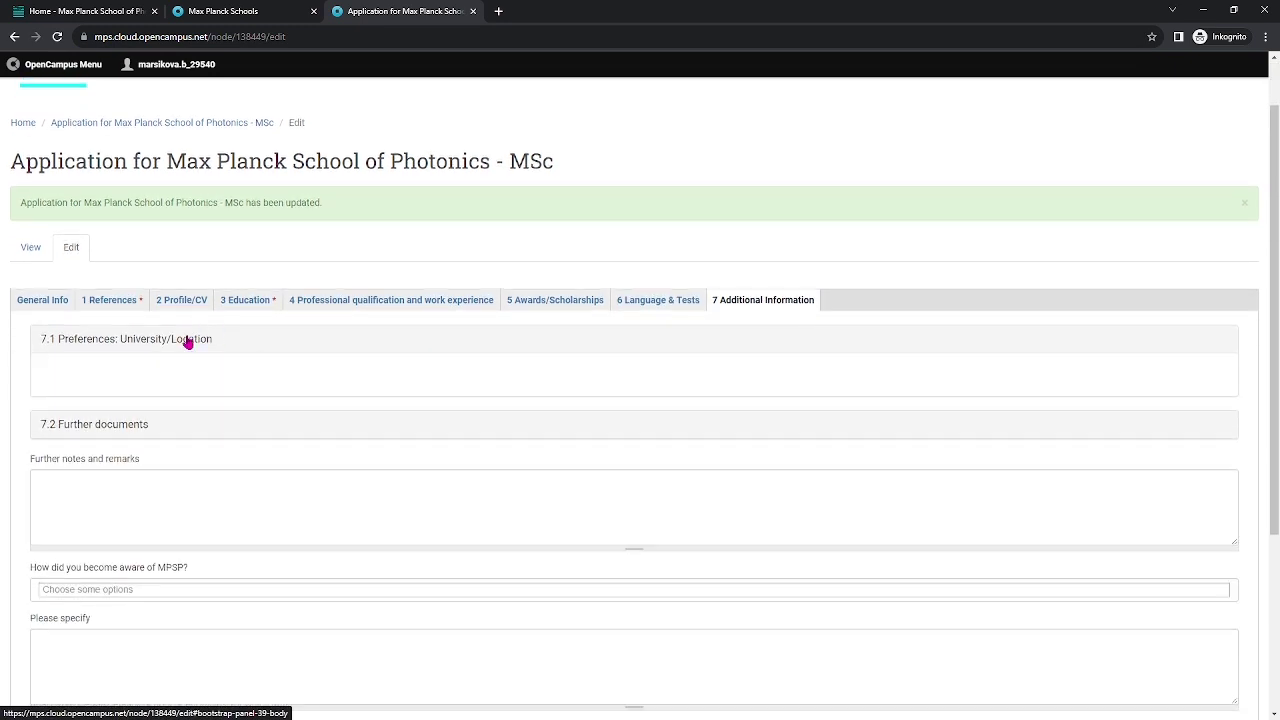
left_click(141, 416)
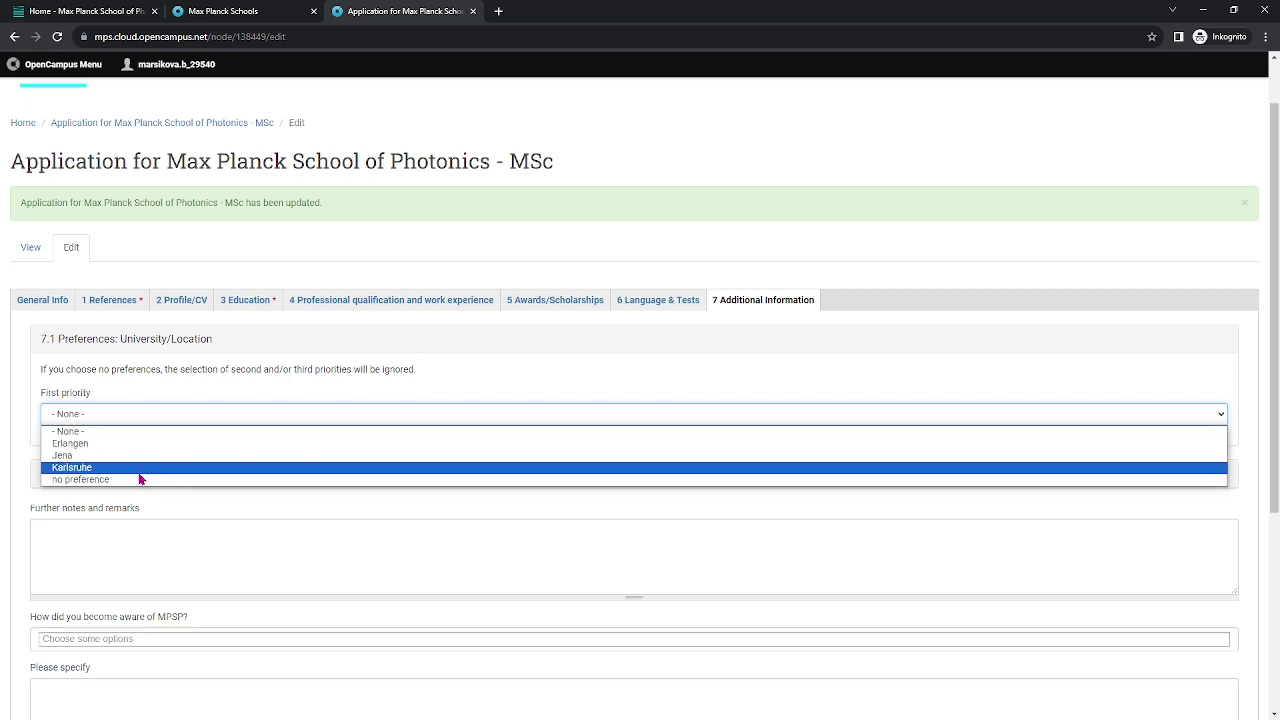
left_click(115, 430)
scroll(312, 443, "down", 2)
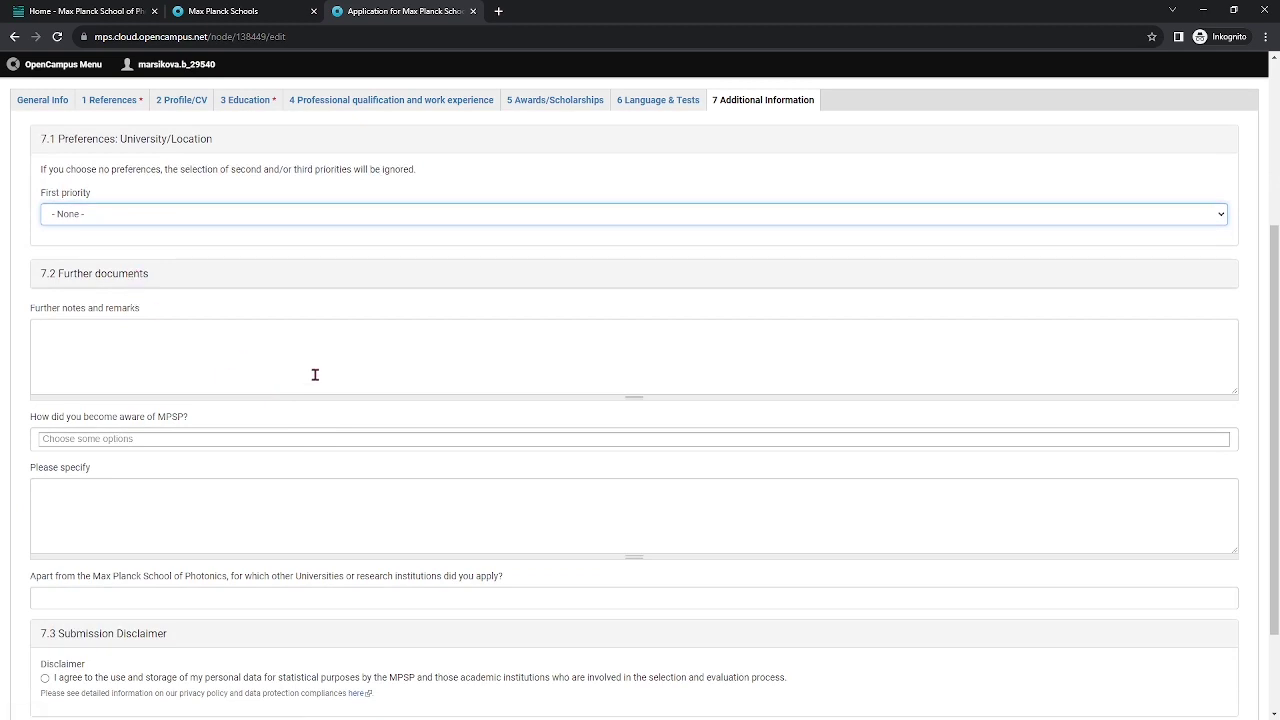
scroll(337, 384, "down", 1)
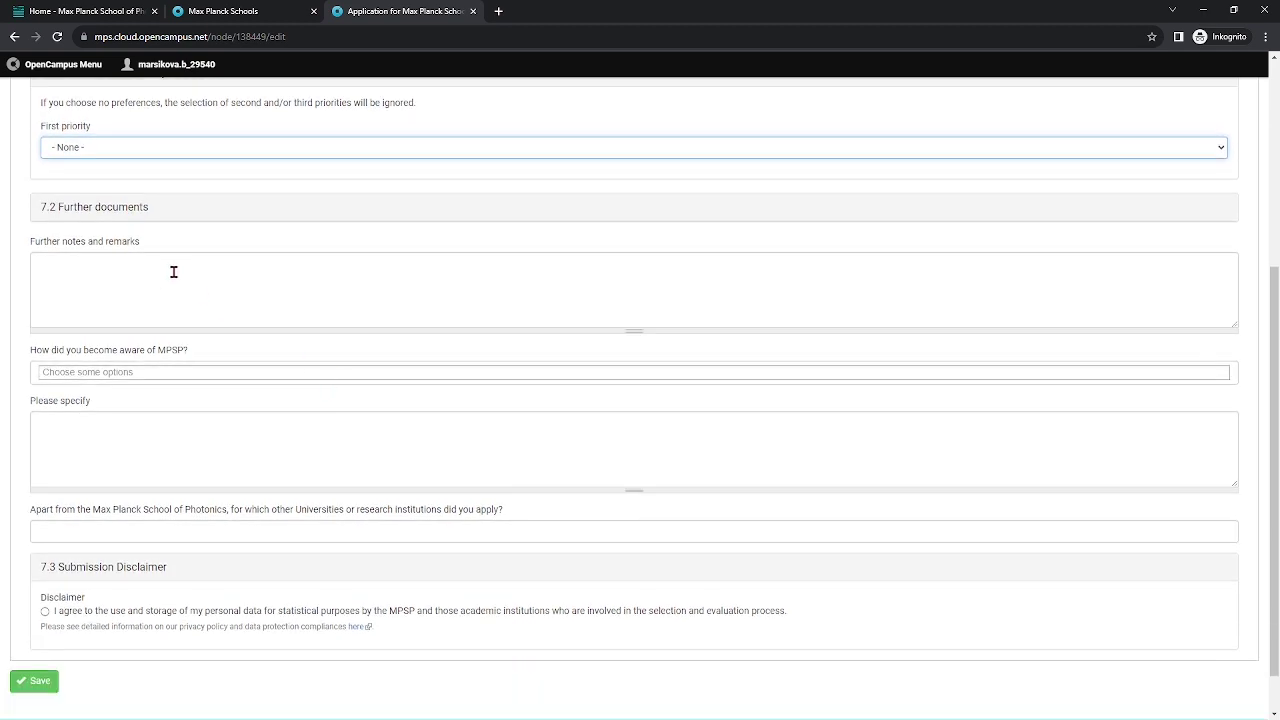
Cite a professor's recommendation, list MIT, Stanford, Harvard as other applications, accept the disclaimer, save.
left_click(137, 369)
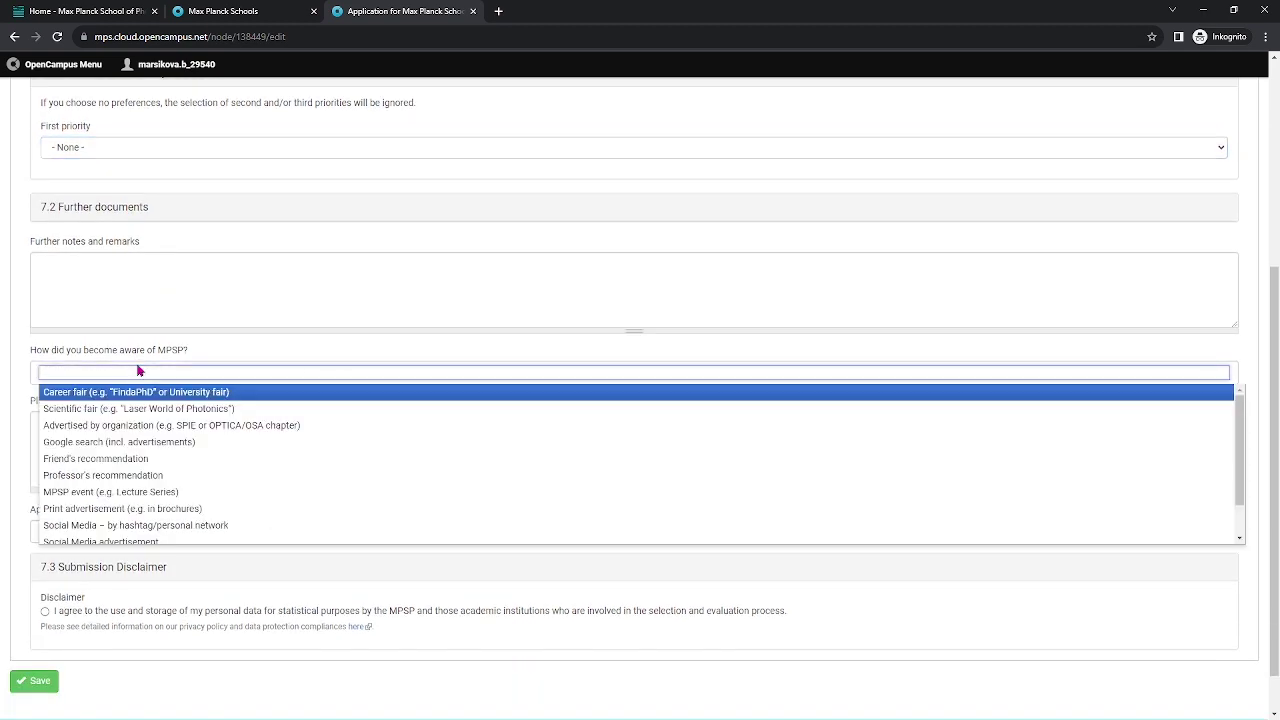
scroll(203, 447, "down", 1)
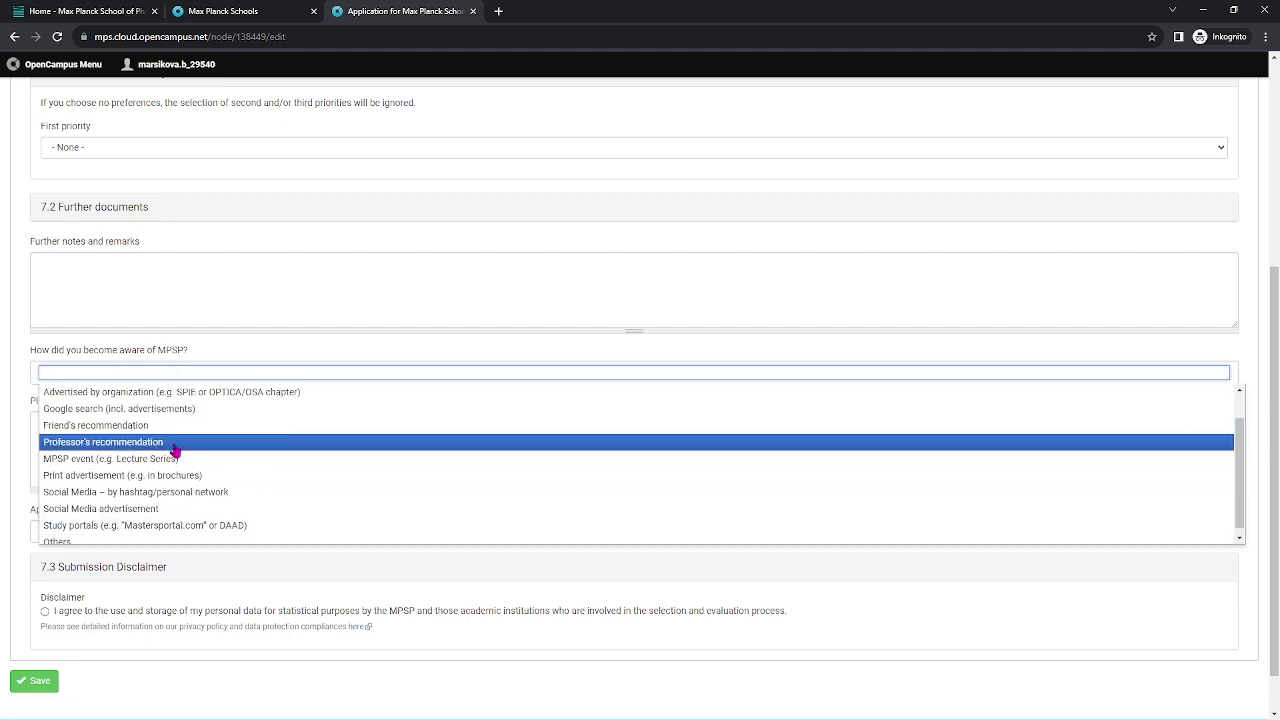
left_click(165, 443)
type("Prof. Einstein told me to apply")
scroll(405, 422, "down", 1)
left_click(373, 480)
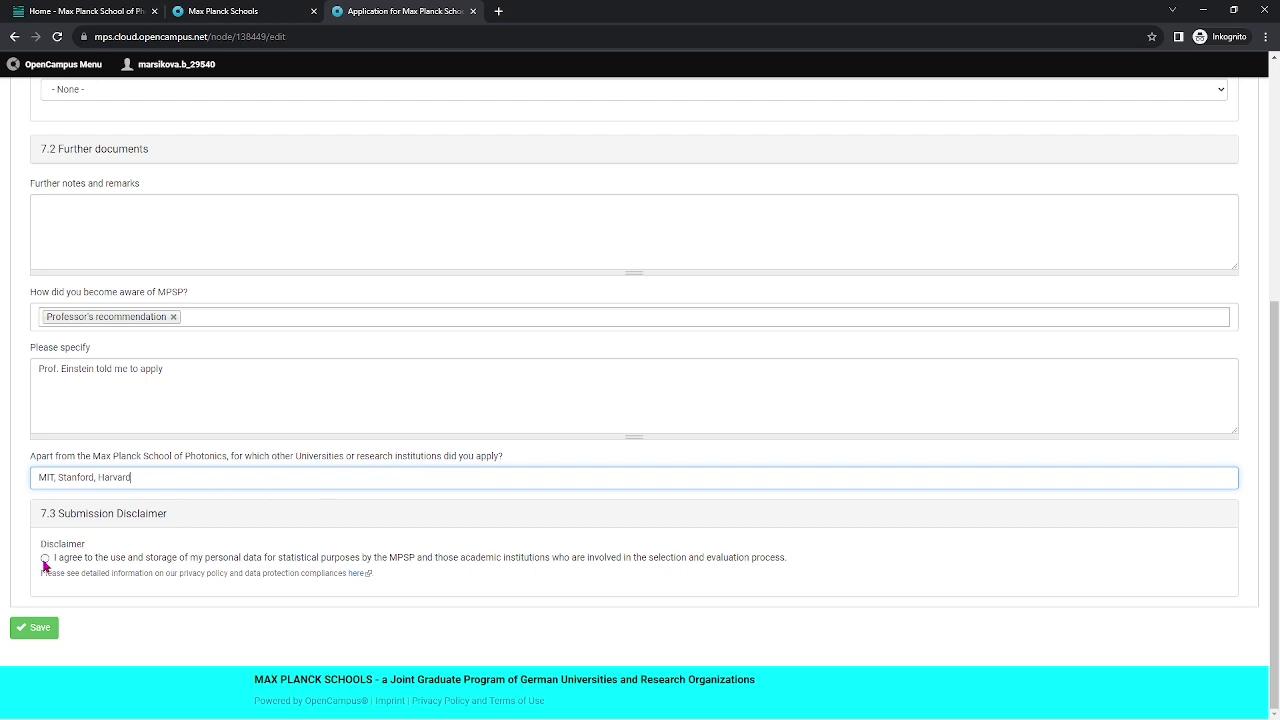
left_click(44, 560)
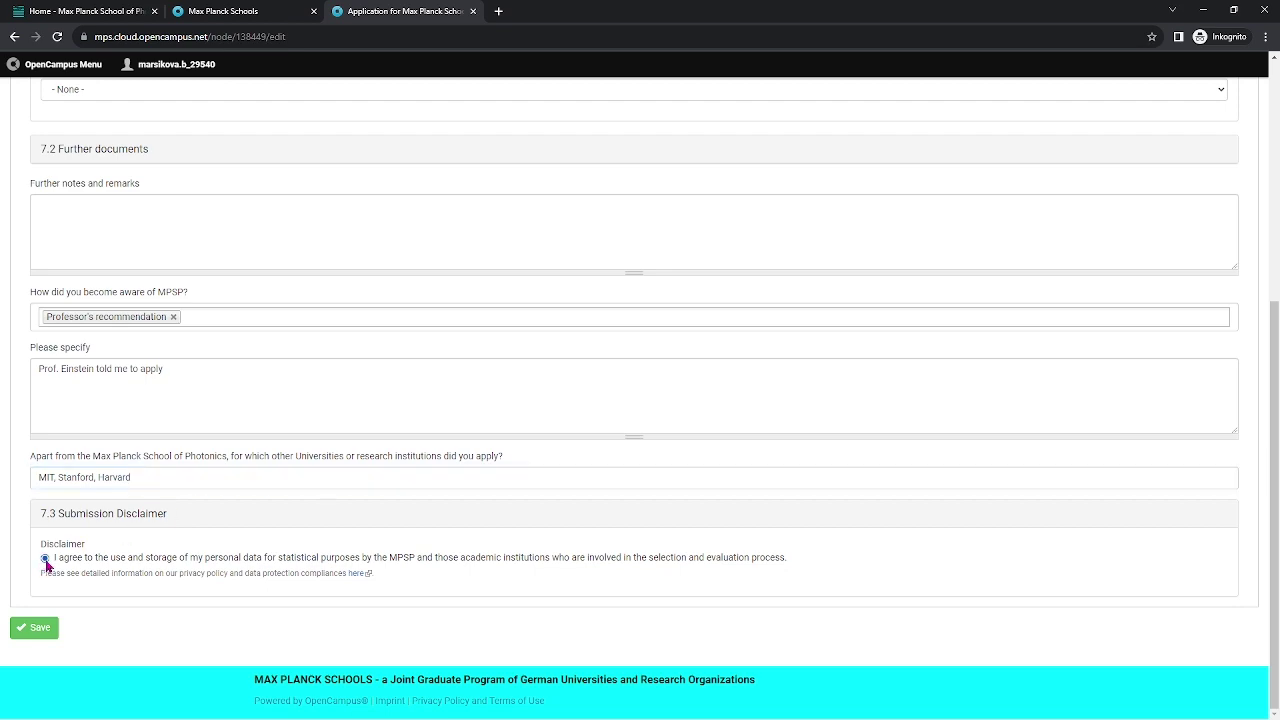
left_click(38, 628)
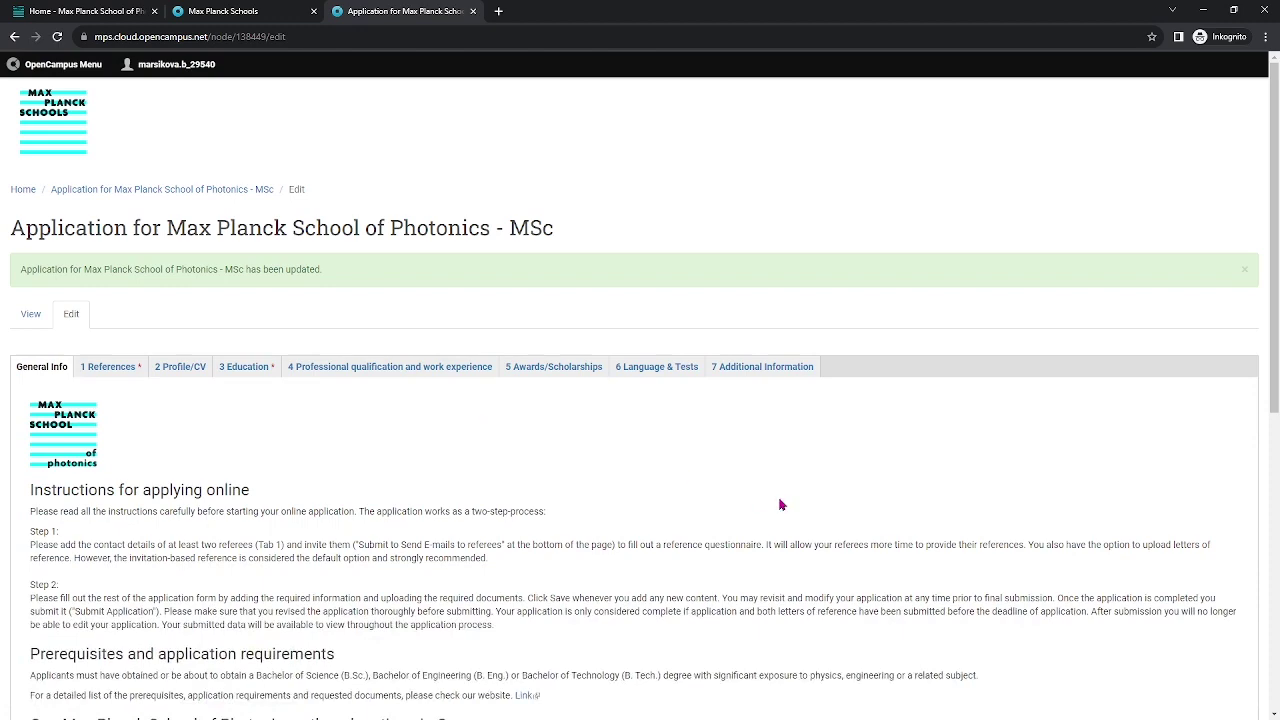
Review the referee details under References, then send and confirm the reference request e-mails.
scroll(363, 414, "down", 5)
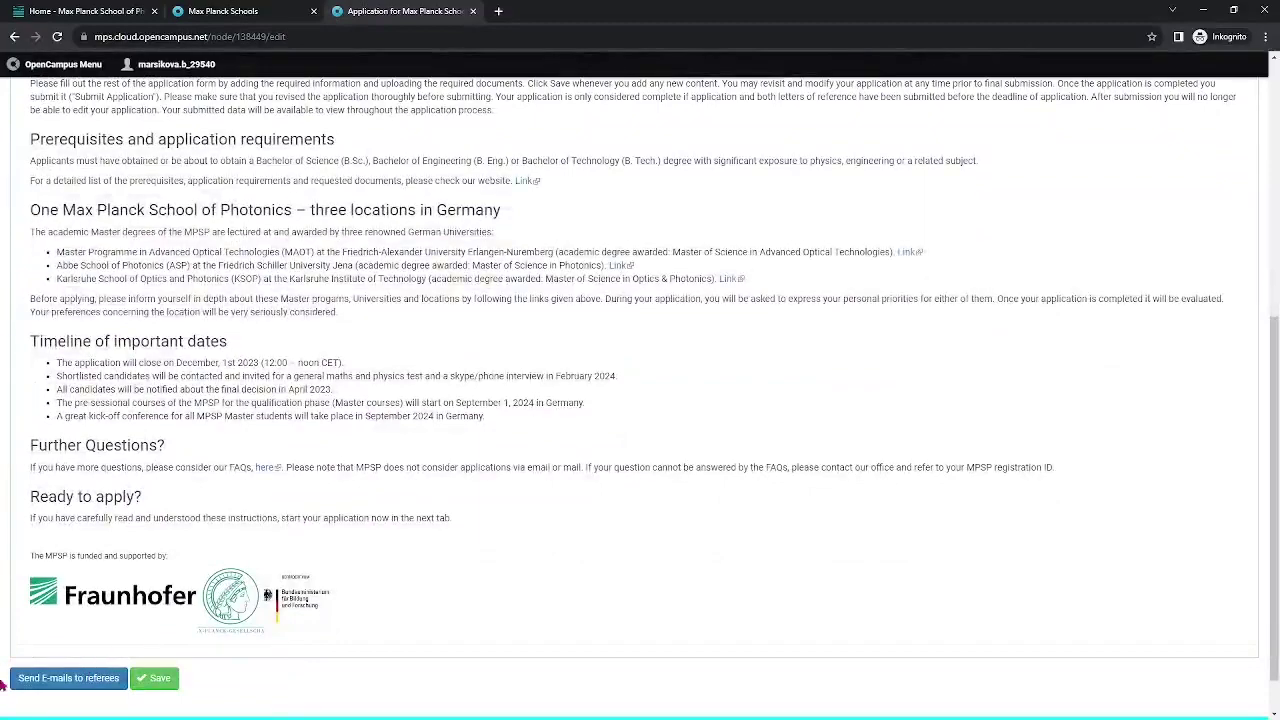
scroll(183, 514, "up", 5)
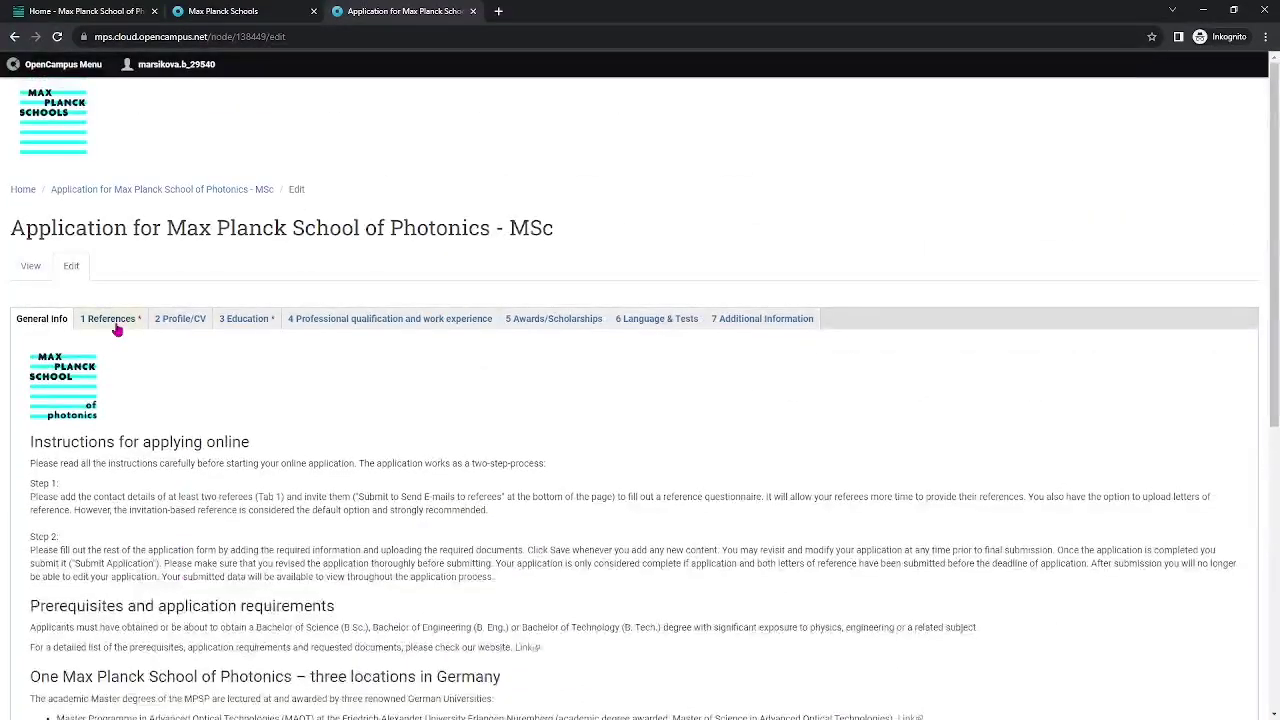
left_click(117, 322)
scroll(346, 549, "down", 2)
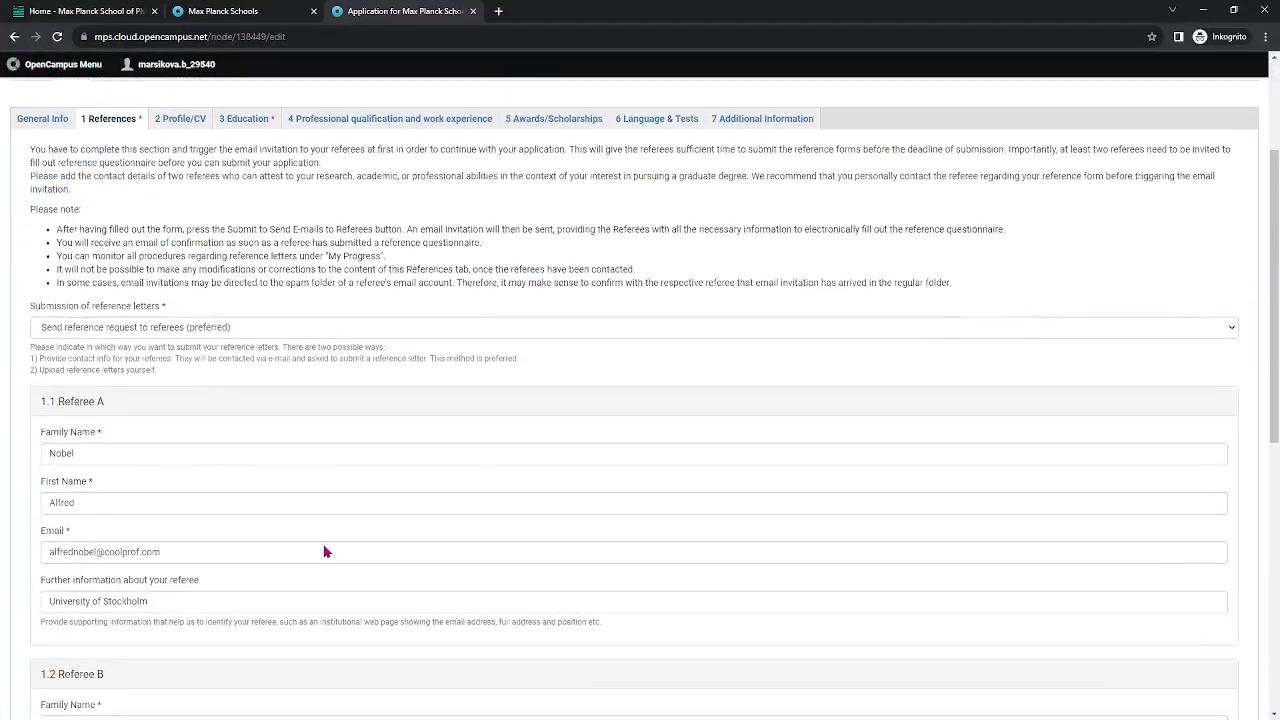
scroll(323, 545, "down", 6)
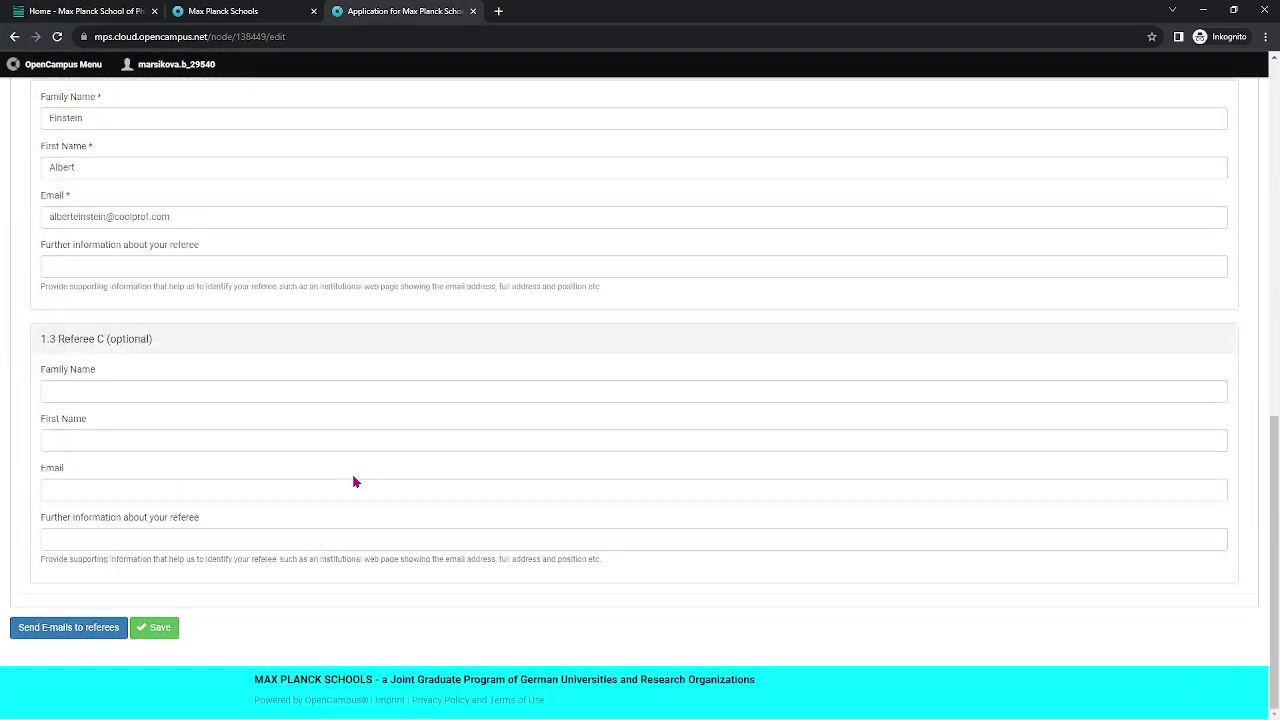
scroll(353, 481, "up", 3)
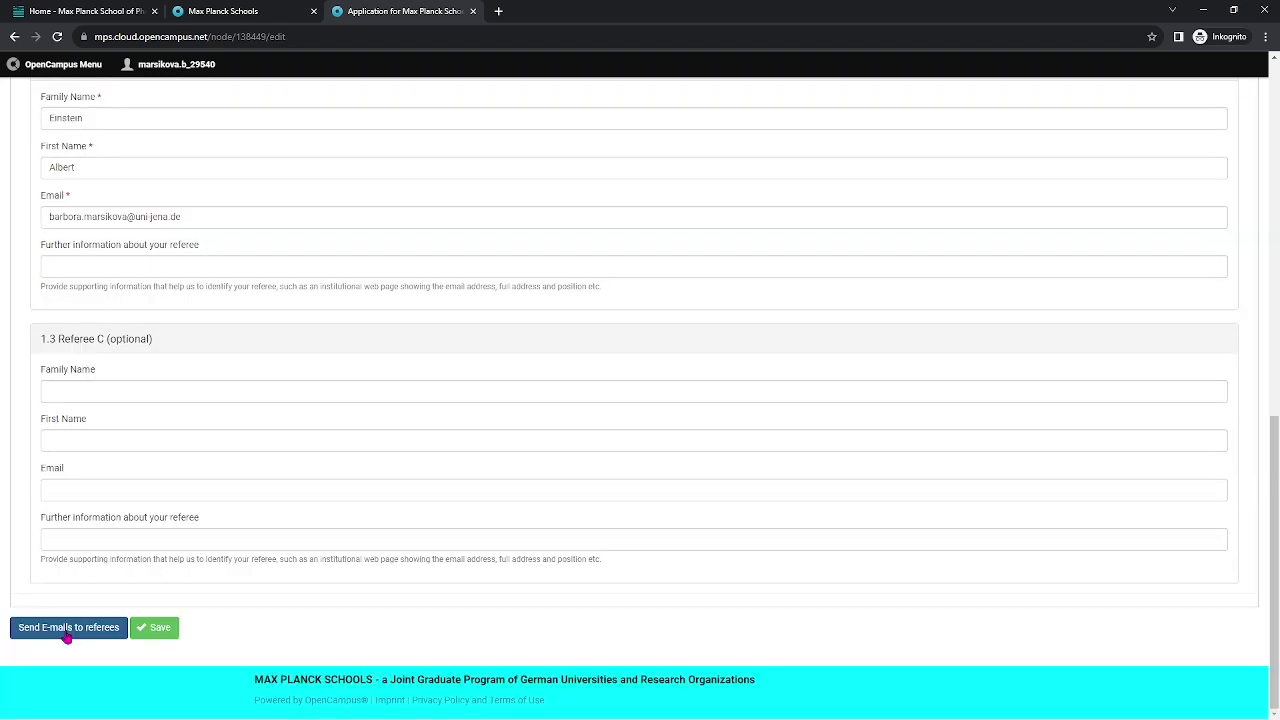
left_click(66, 634)
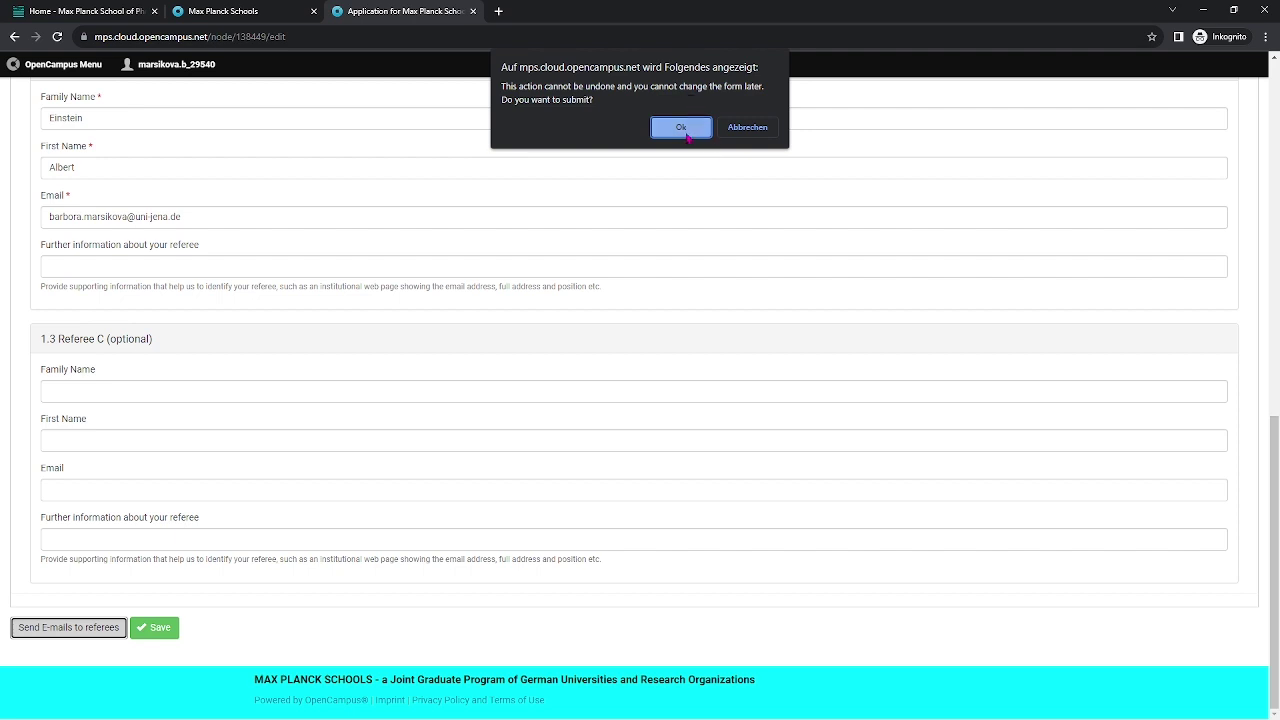
left_click(687, 132)
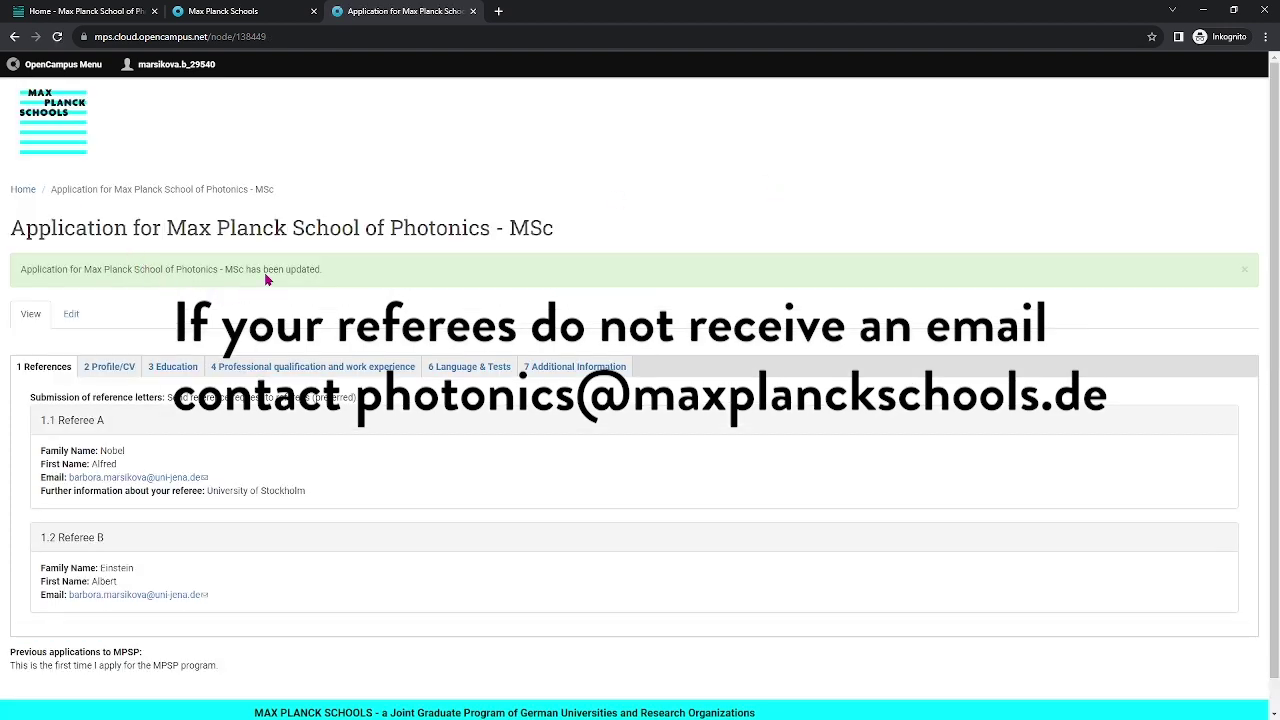
Submit the MSc Photonics application with Ok, repeating the submission after the page reloads.
scroll(334, 437, "down", 1)
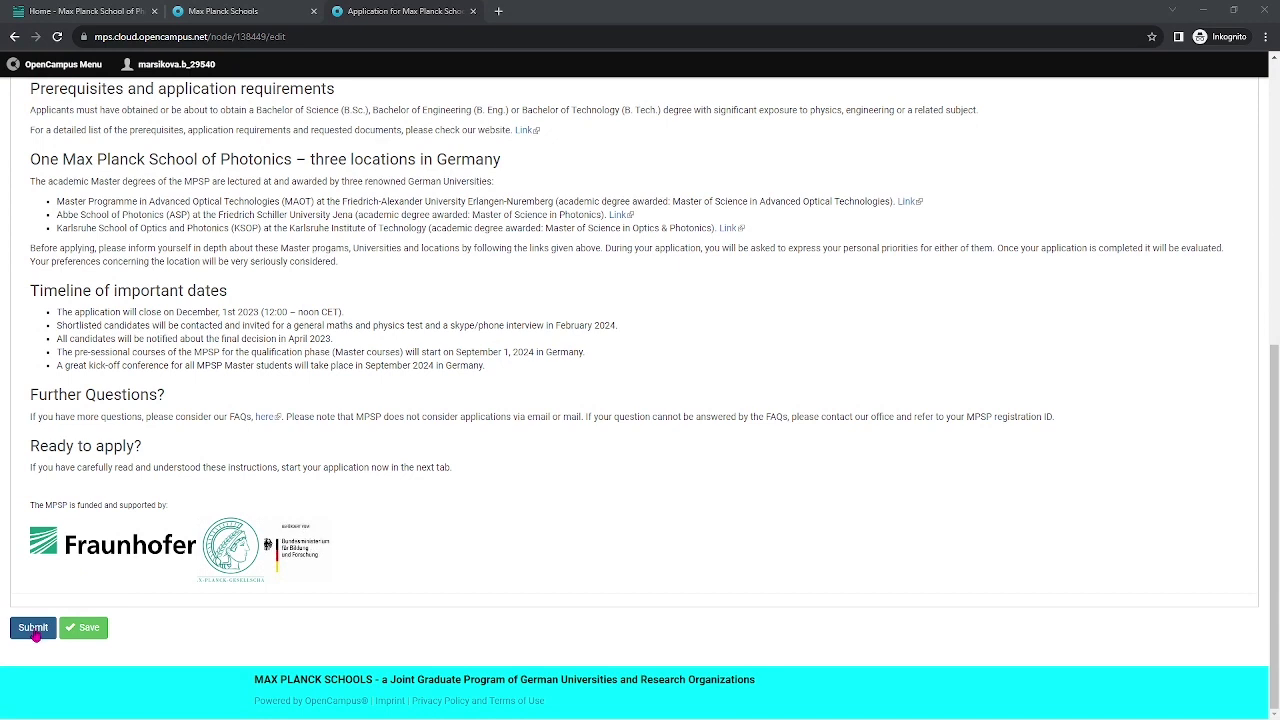
left_click(35, 630)
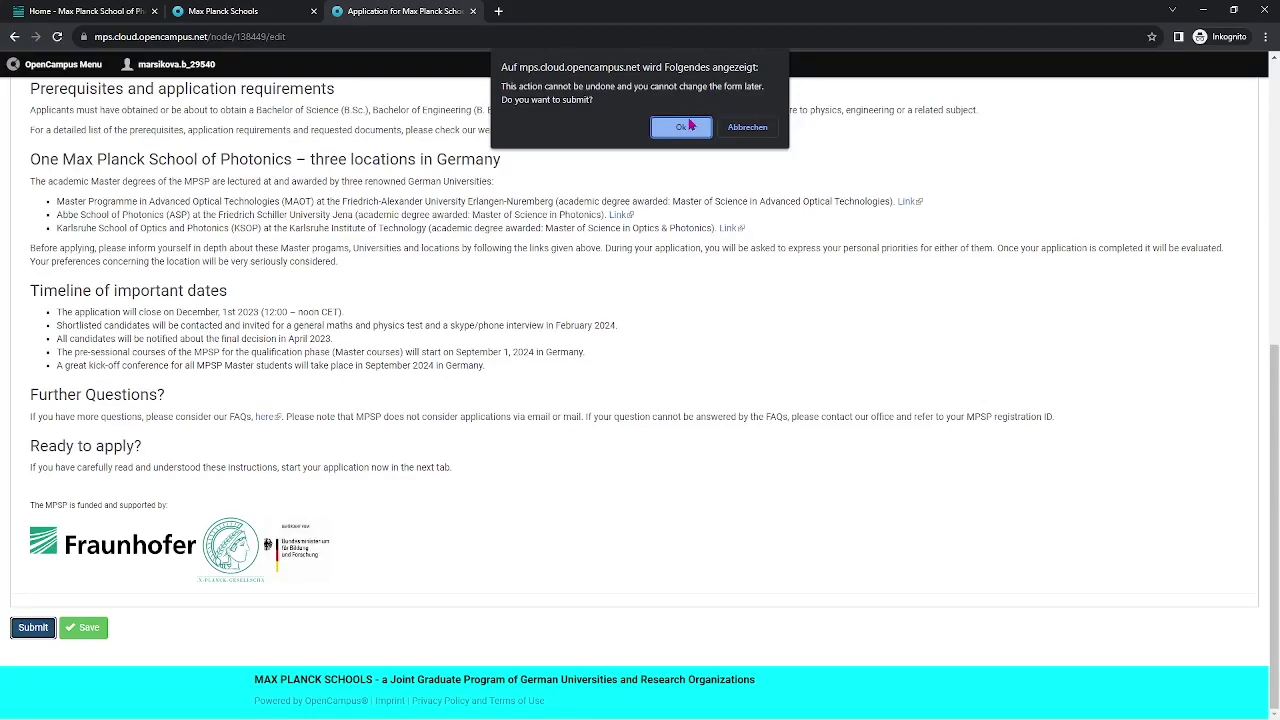
left_click(689, 127)
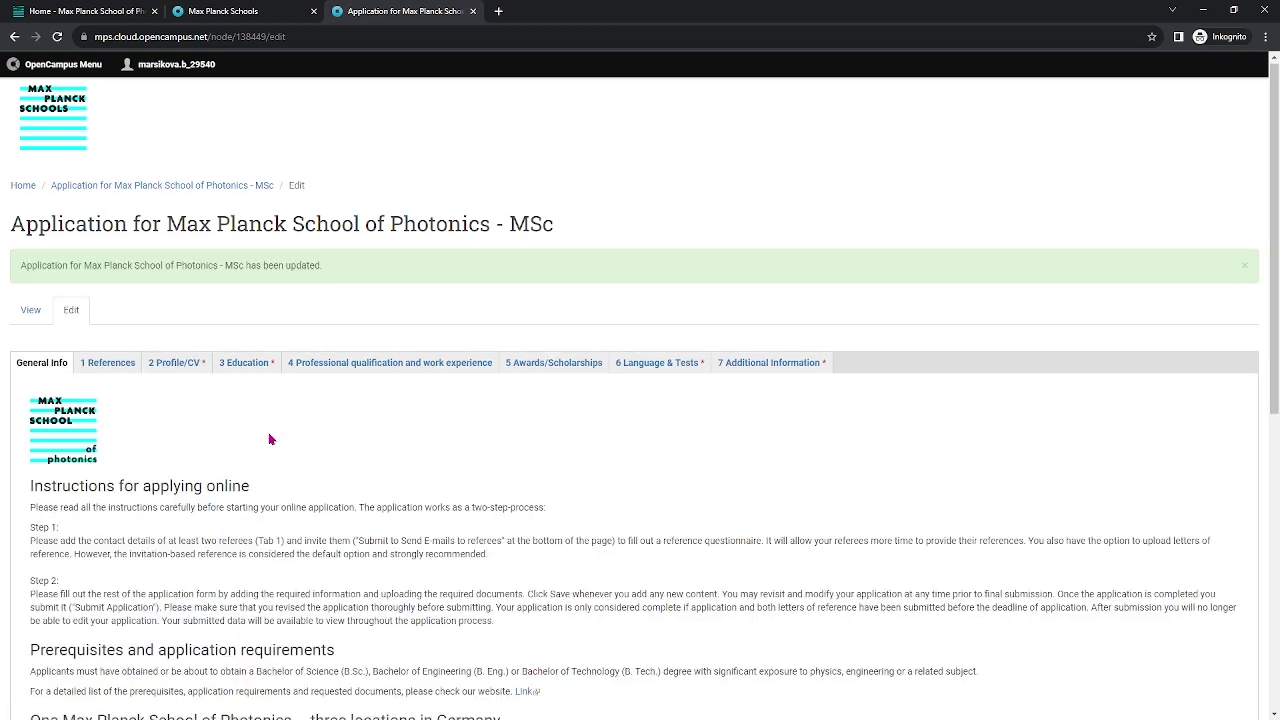
scroll(271, 437, "down", 10)
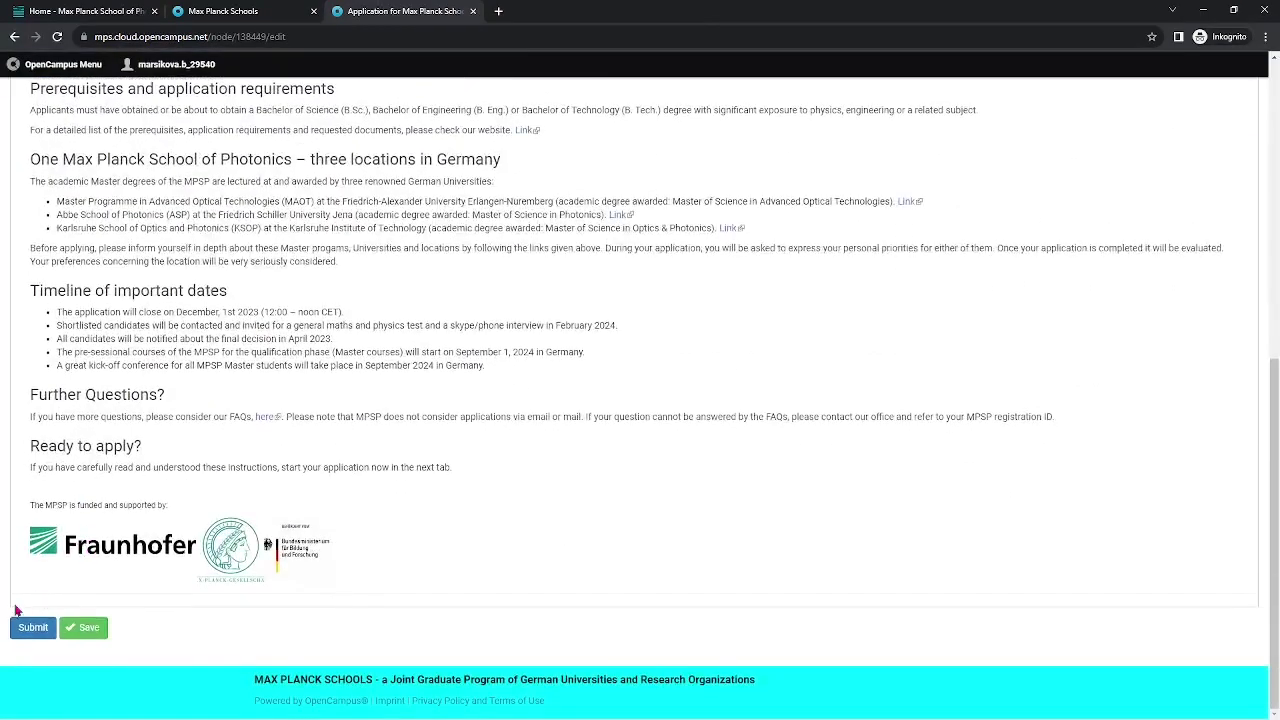
left_click(36, 630)
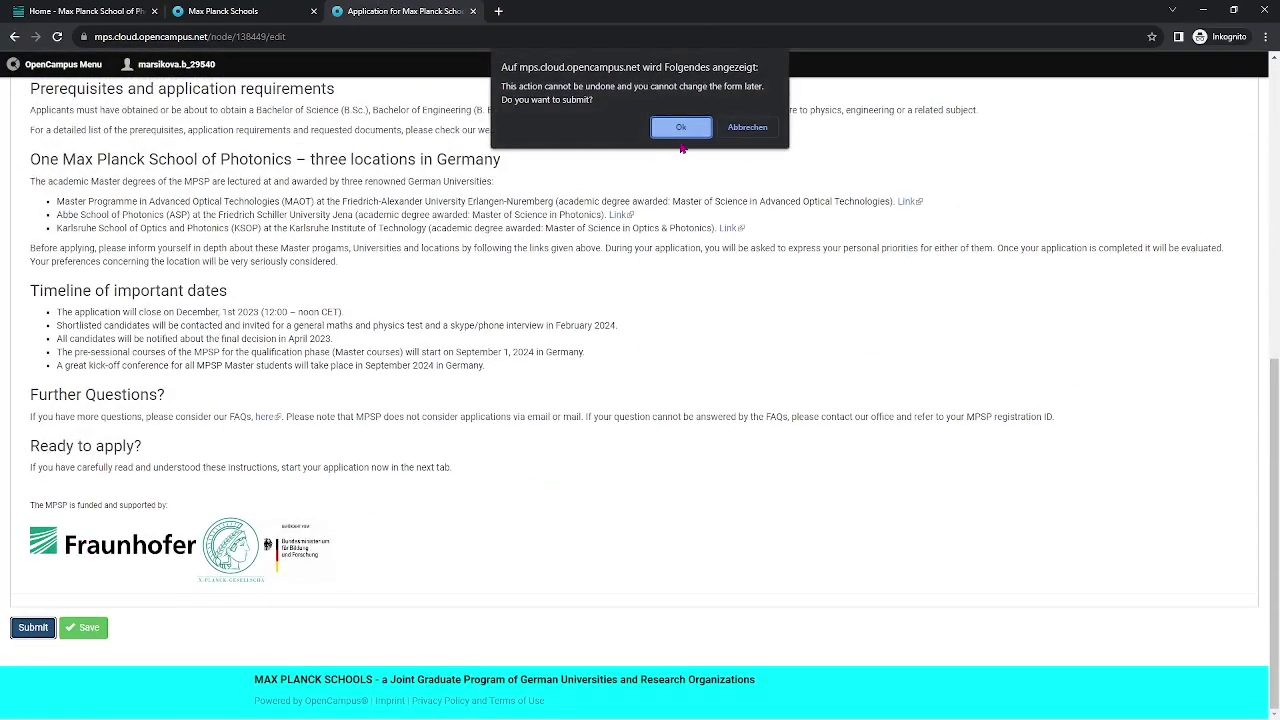
left_click(686, 130)
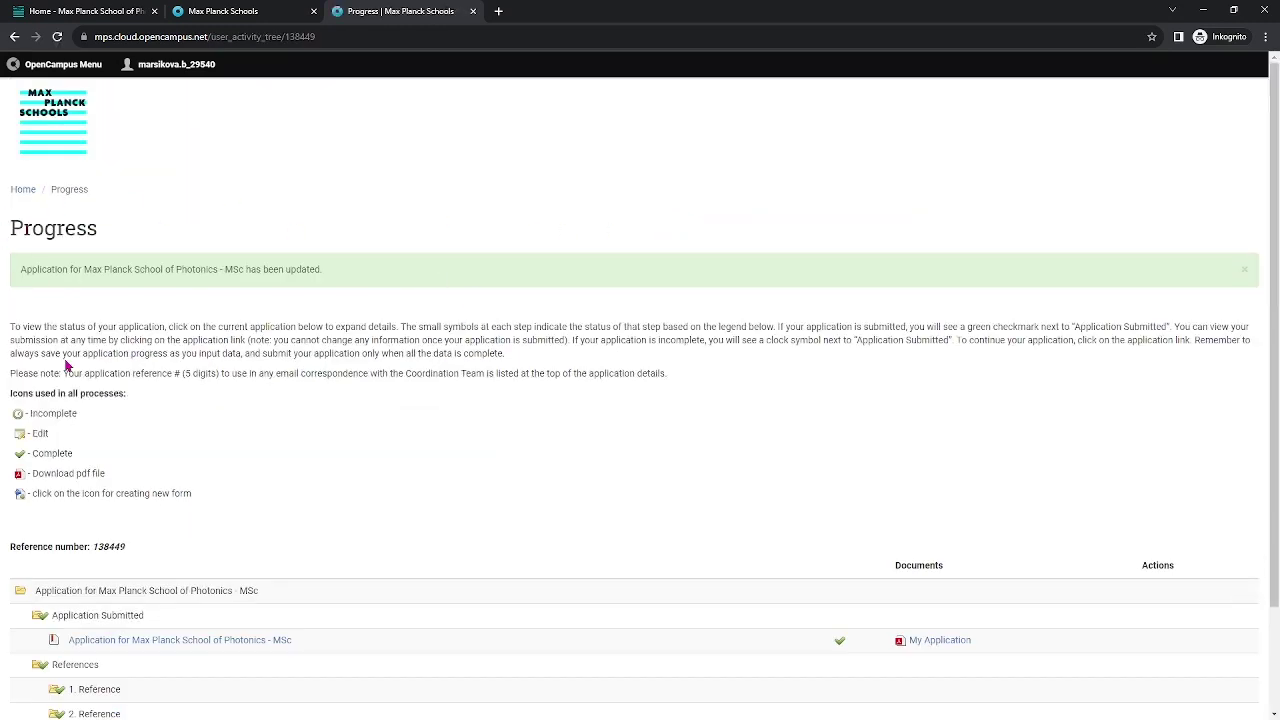
Expand the OpenCampus Menu to reveal My Progress and the Apply for… links.
scroll(365, 362, "down", 2)
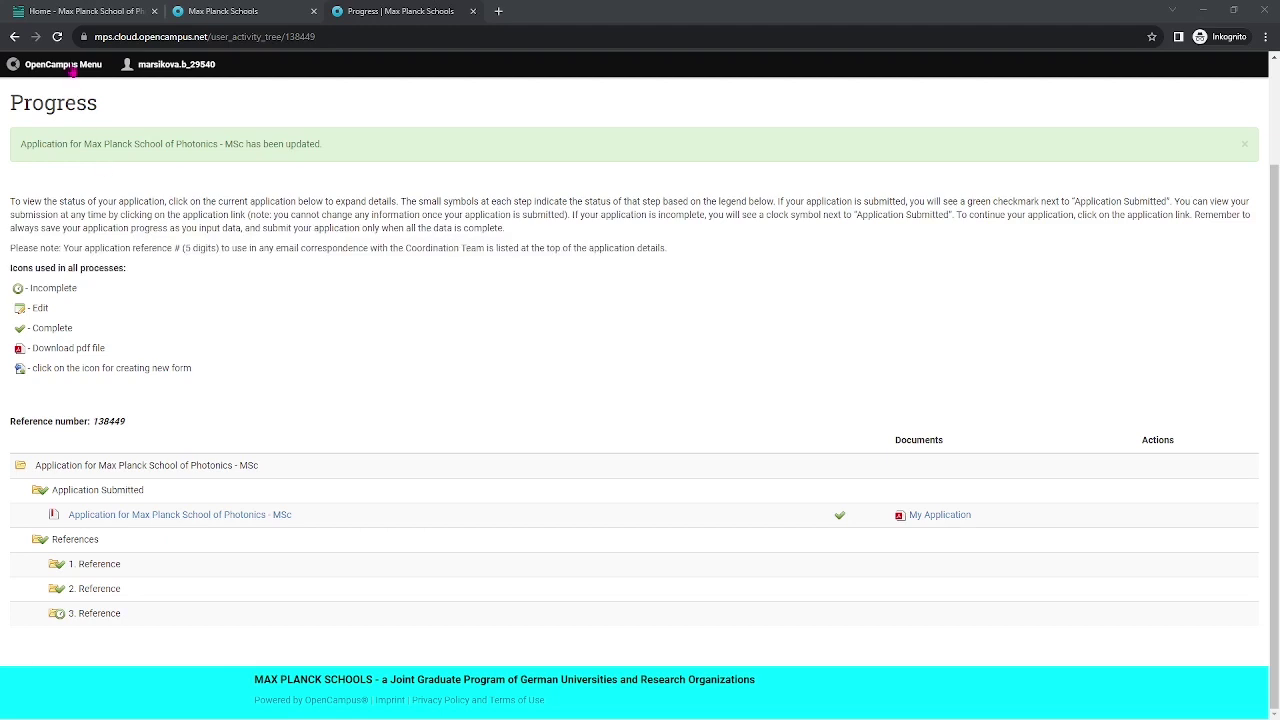
left_click(73, 68)
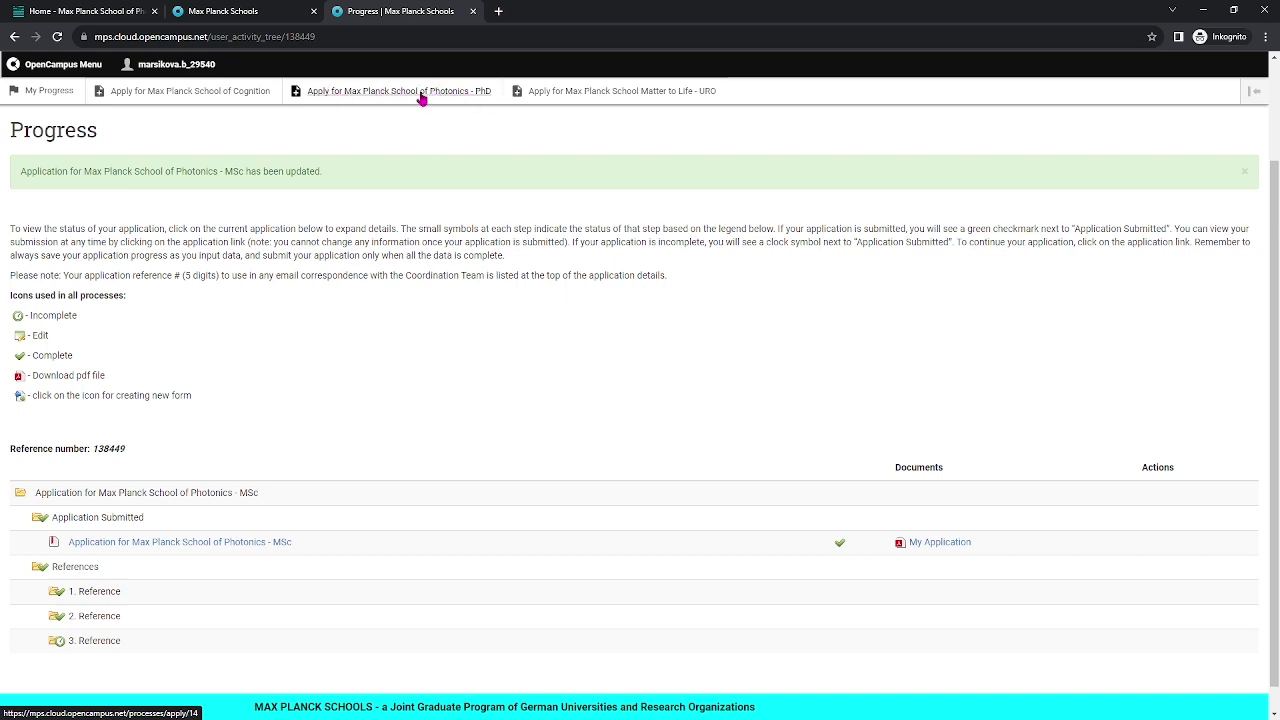
Start the Max Planck School of Photonics PhD application and view its References and Publications tabs.
left_click(421, 93)
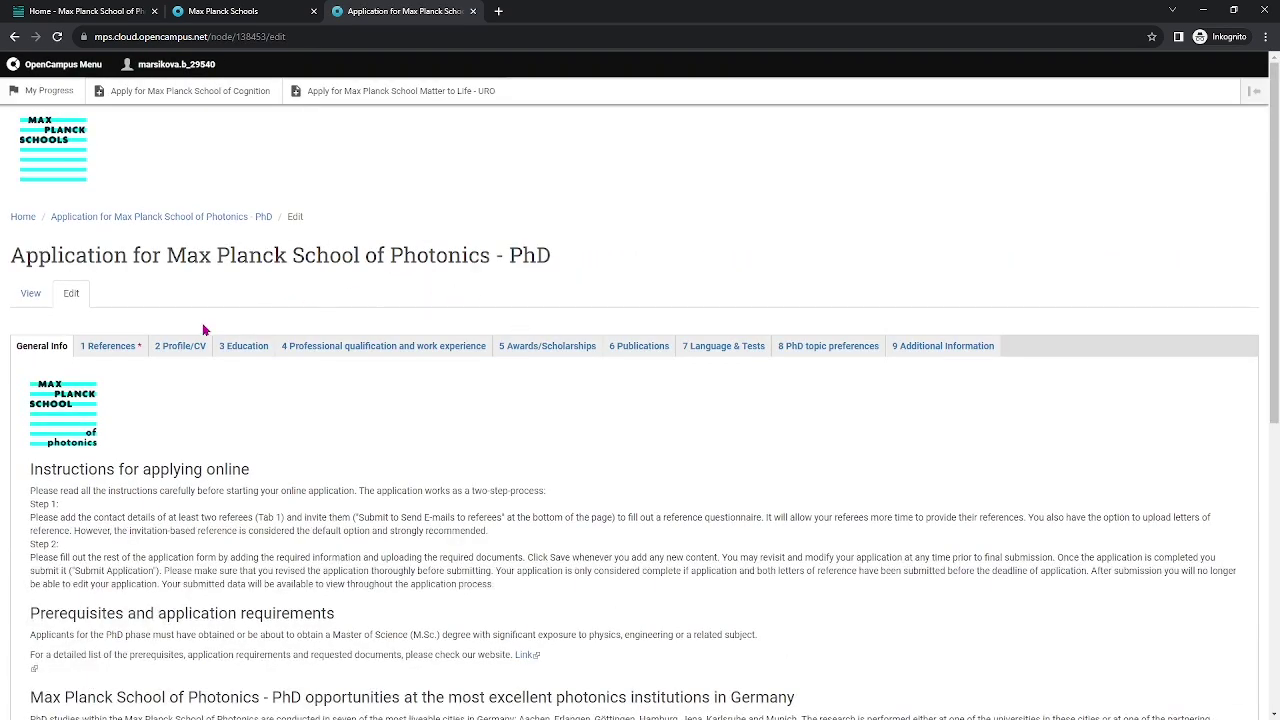
left_click(105, 348)
scroll(288, 330, "down", 1)
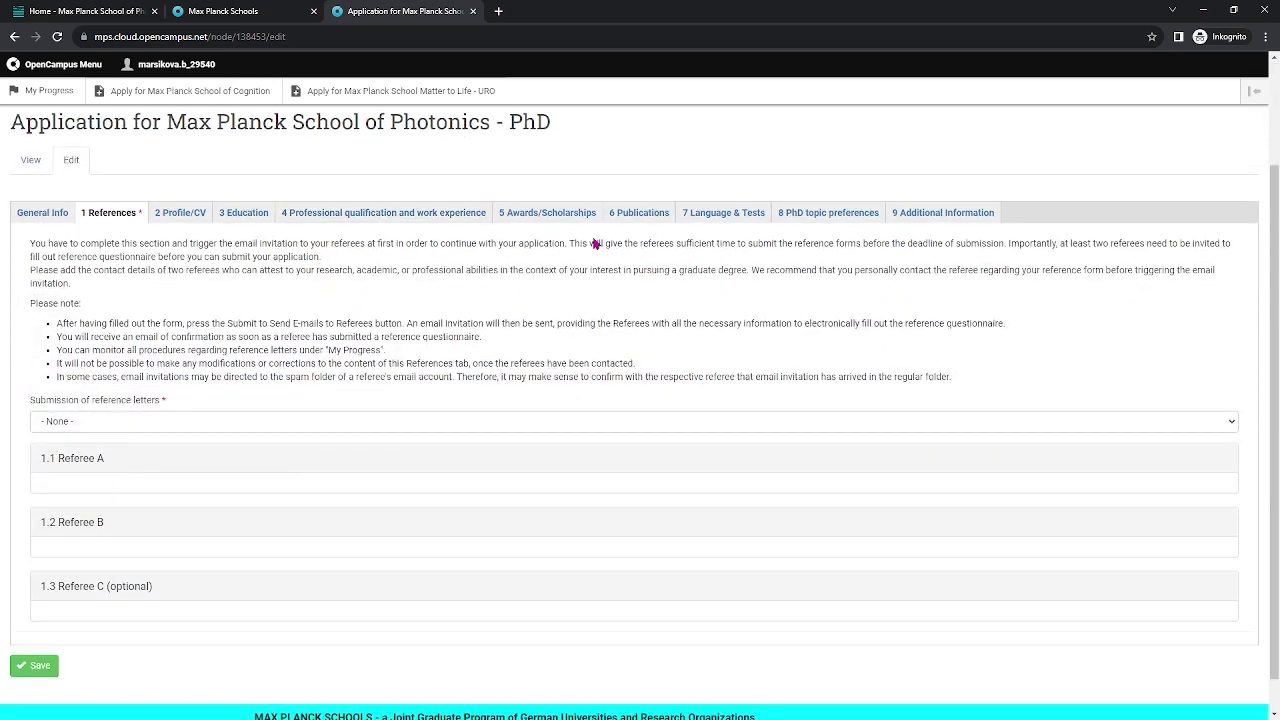
left_click(645, 214)
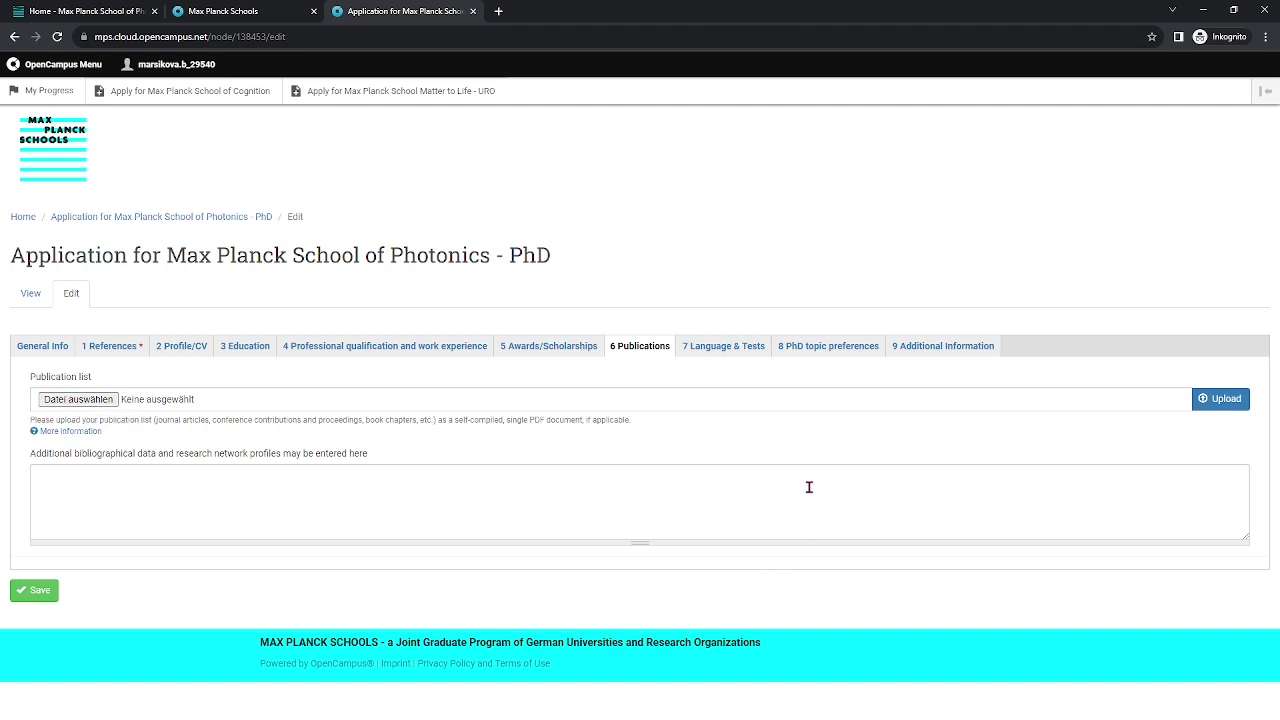
Browse the first-preference PhD topic categories without choosing one, then go back to References.
left_click(834, 352)
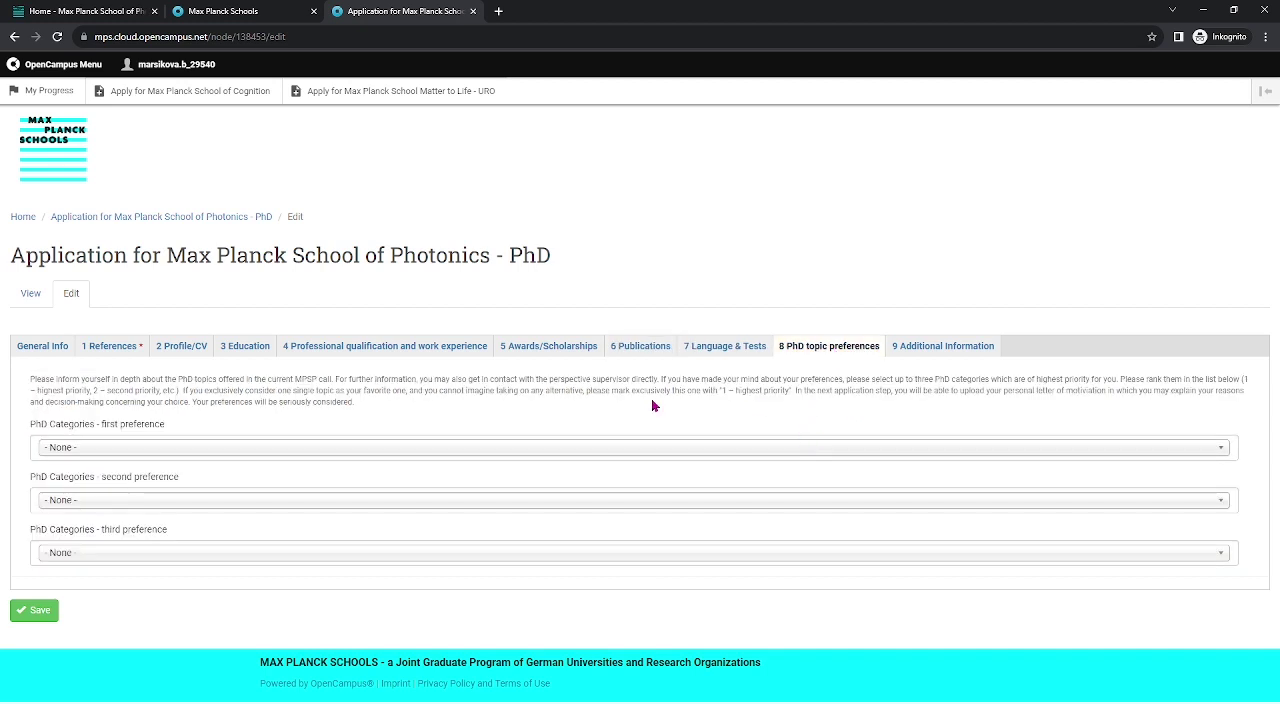
left_click(164, 452)
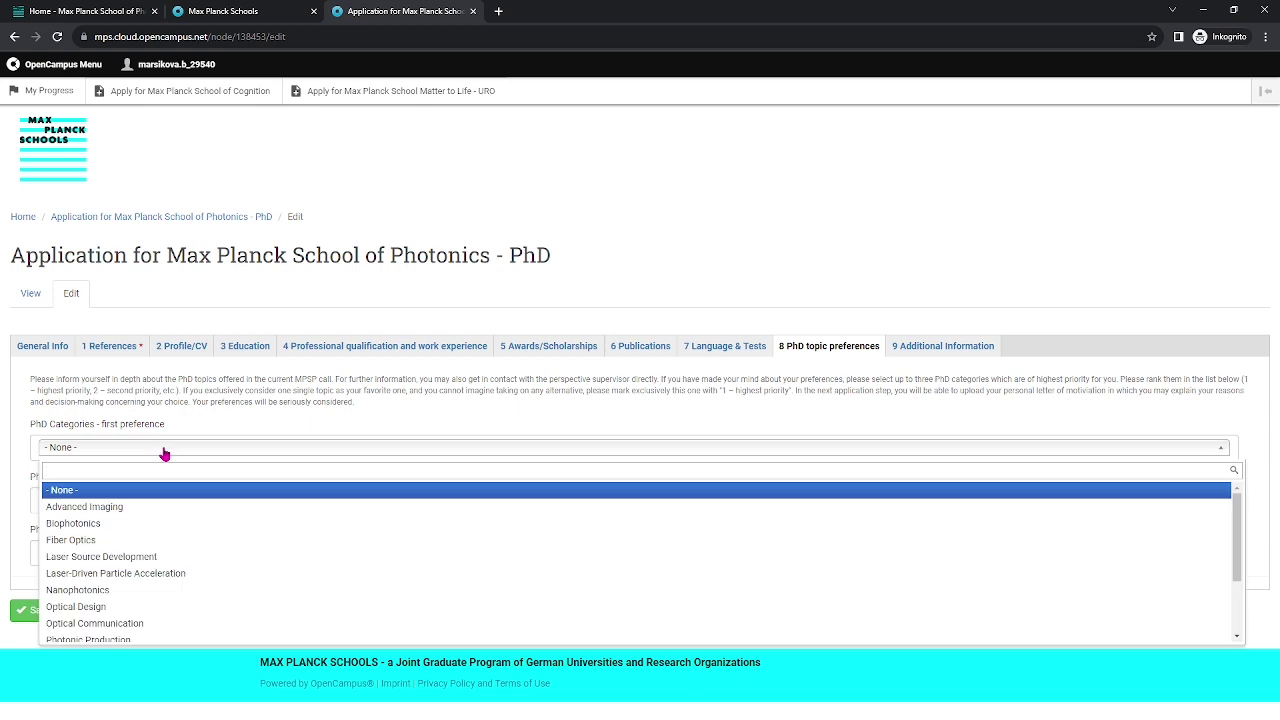
scroll(200, 570, "down", 3)
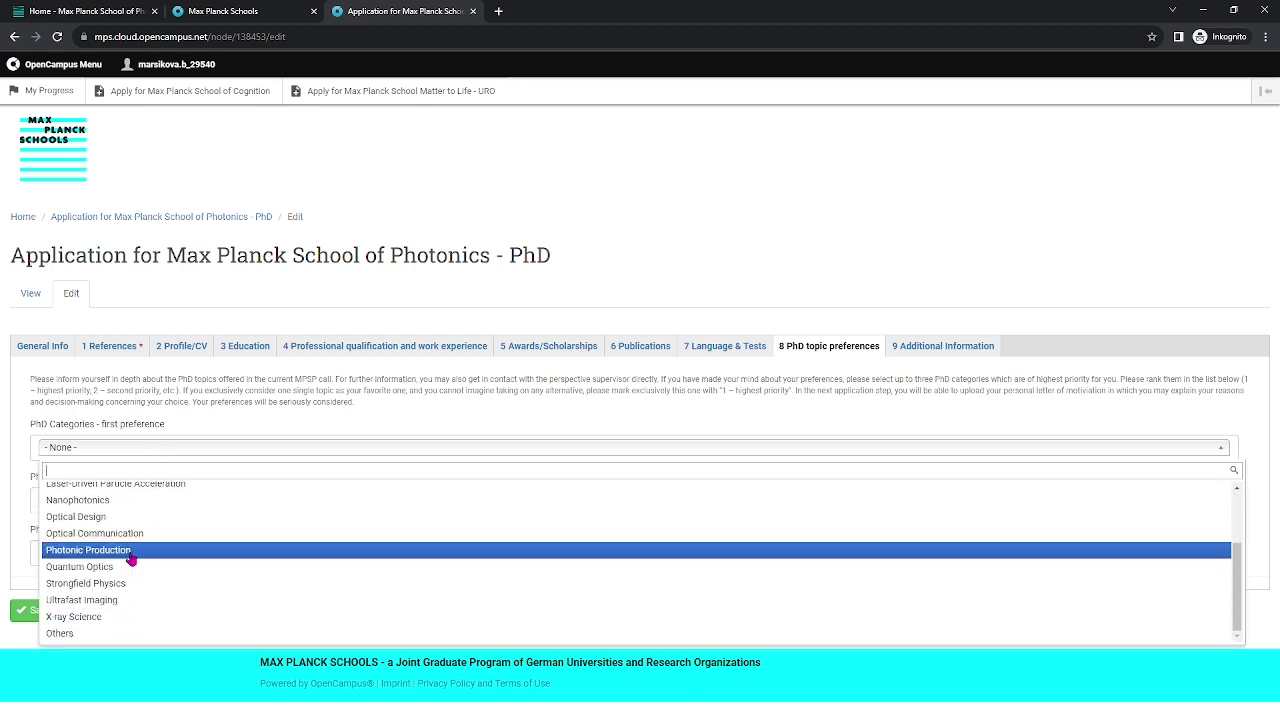
scroll(130, 560, "up", 3)
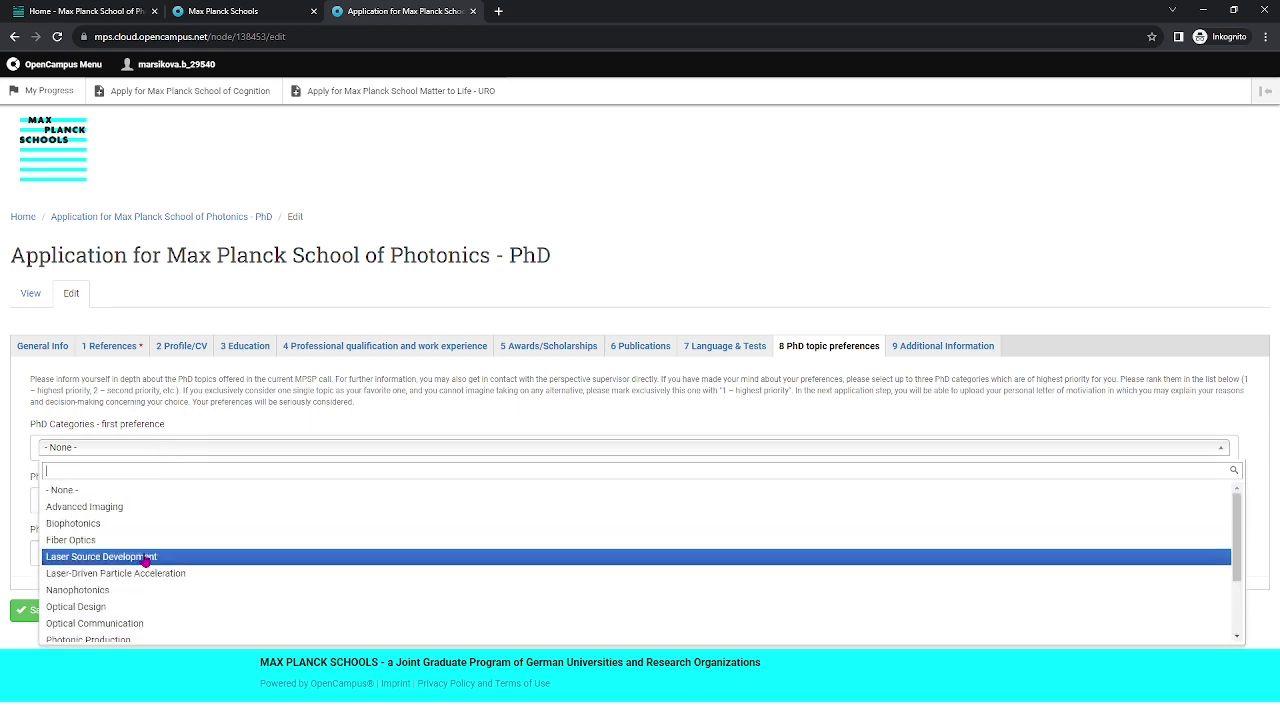
scroll(160, 630, "down", 2)
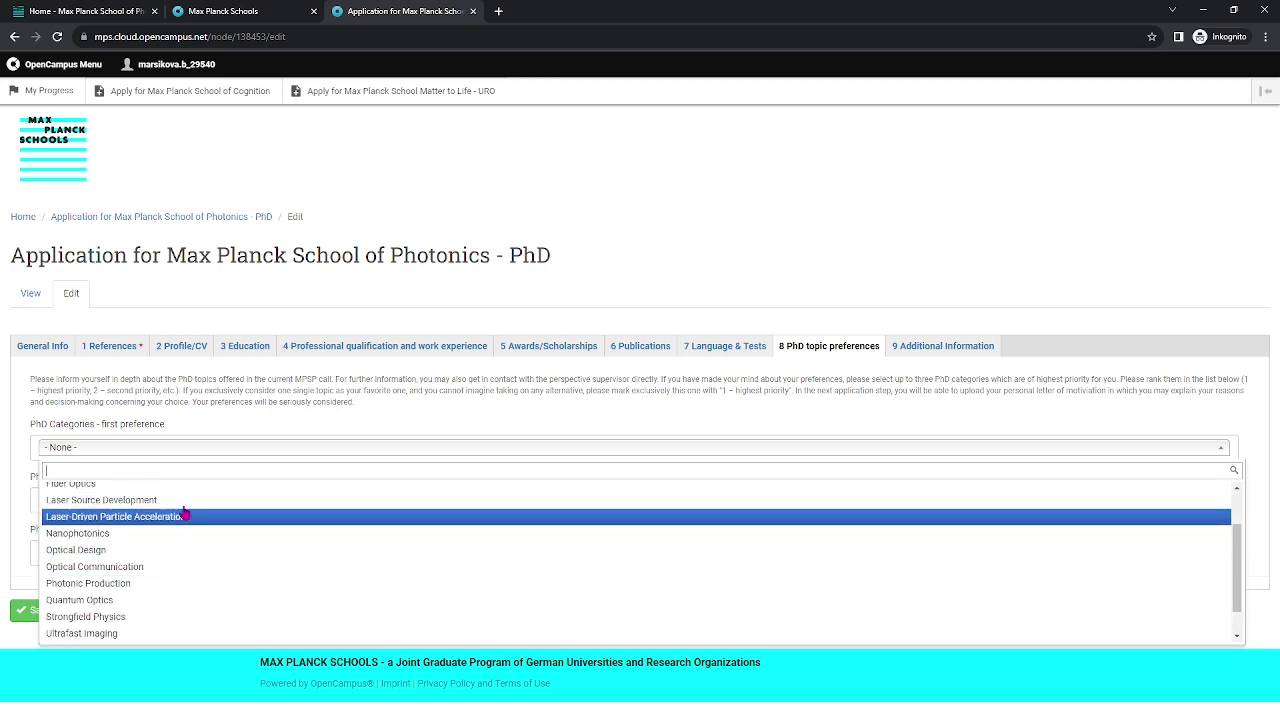
left_click(225, 424)
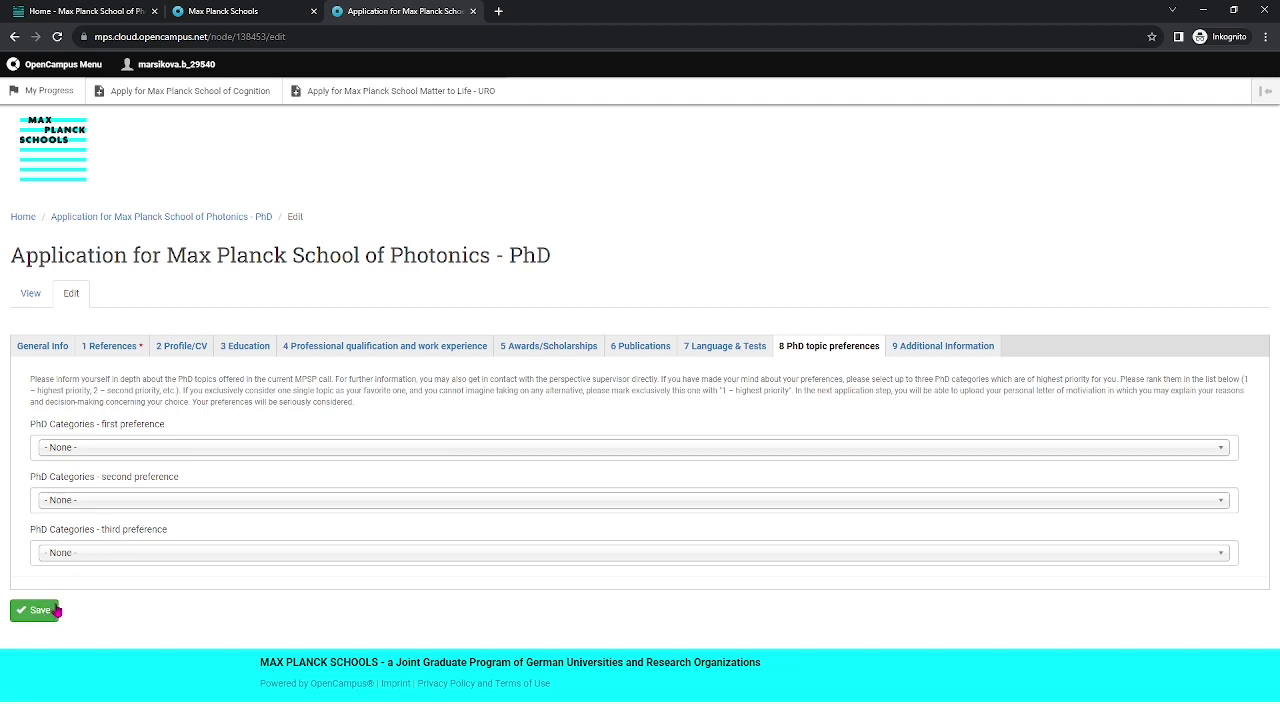
left_click(104, 349)
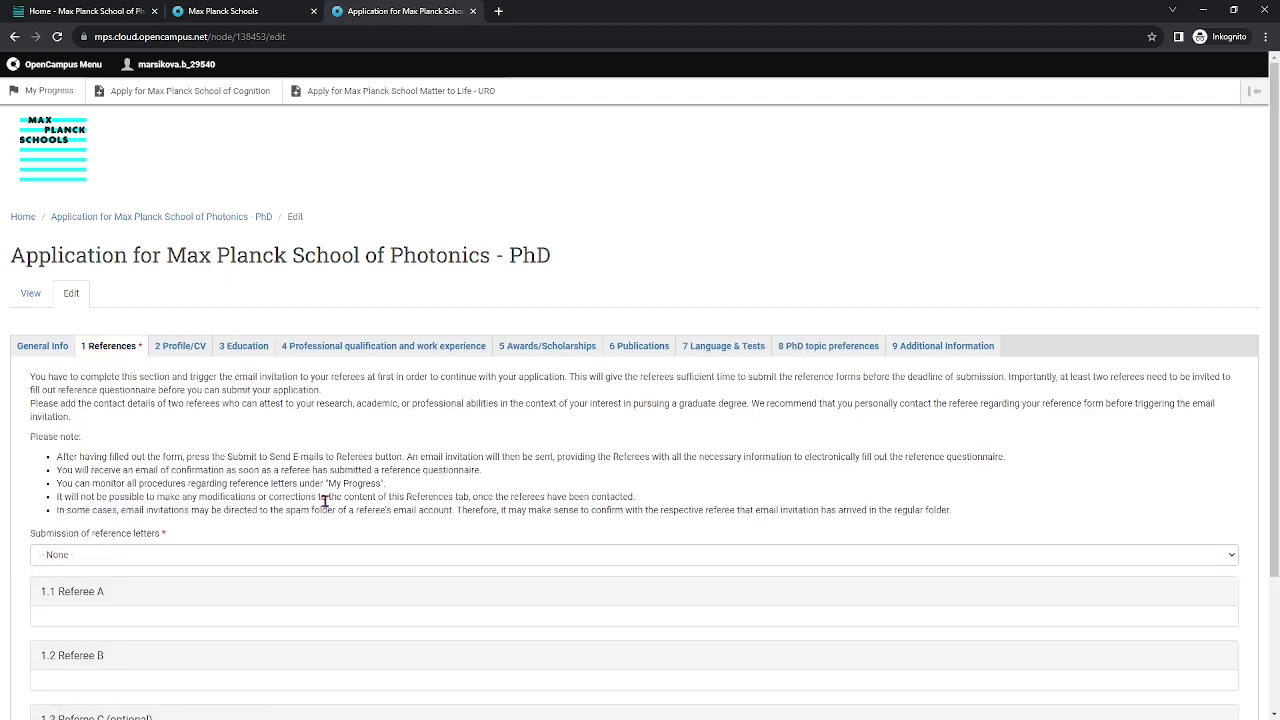
Read the General Info instructions, highlighting the application closing date line.
left_click(42, 347)
scroll(383, 420, "down", 3)
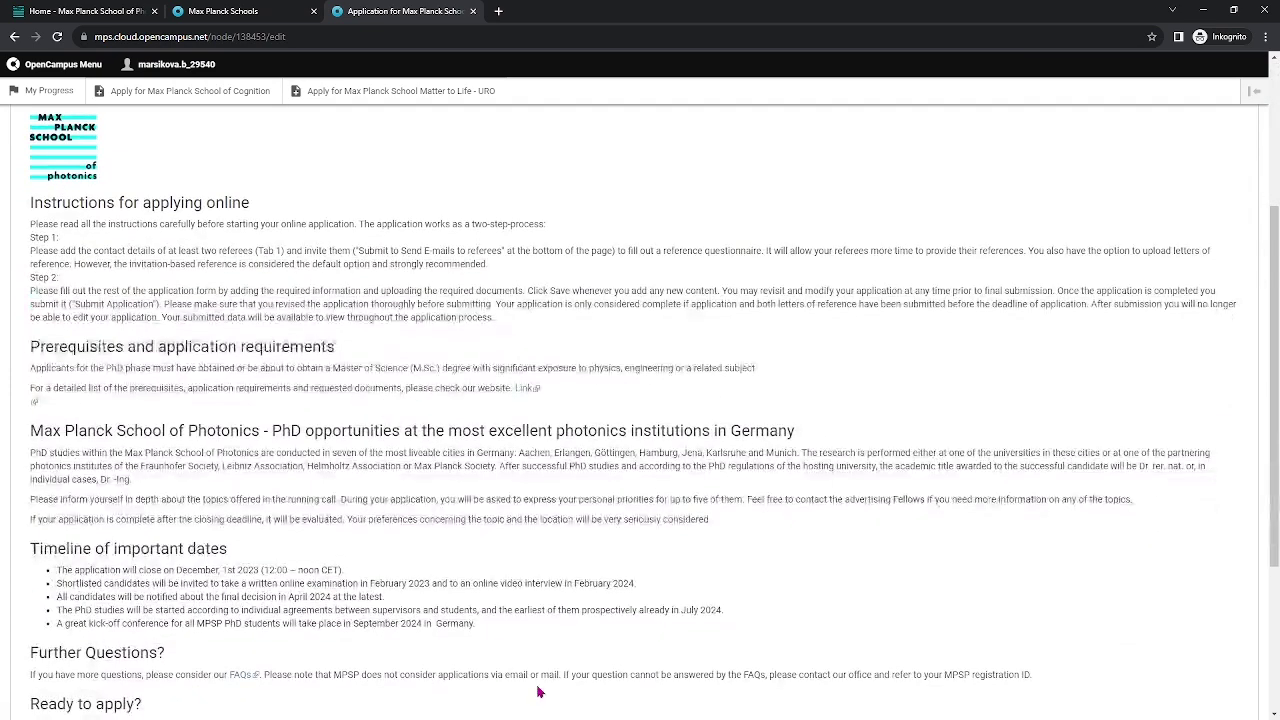
scroll(300, 458, "down", 1)
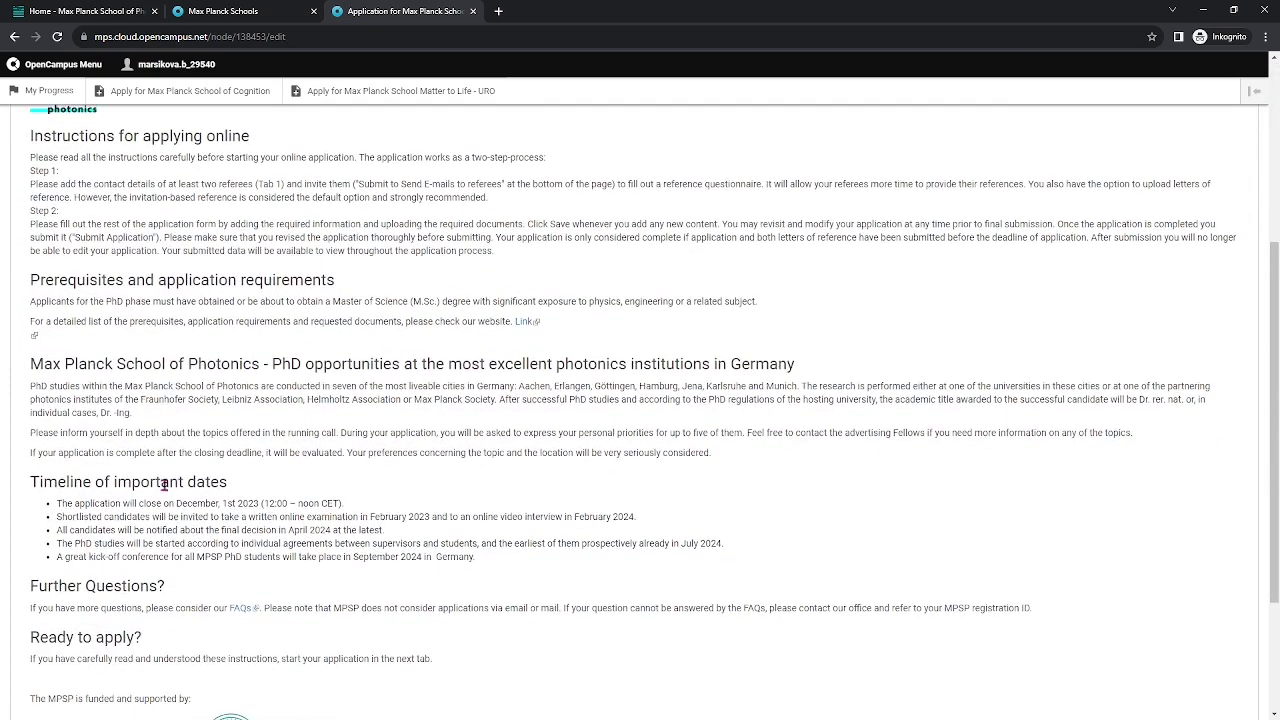
left_click_drag(56, 503, 352, 503)
left_click(388, 500)
Return to My Progress, expand the MSc application and open its downloaded PDF.
key("alt+Left")
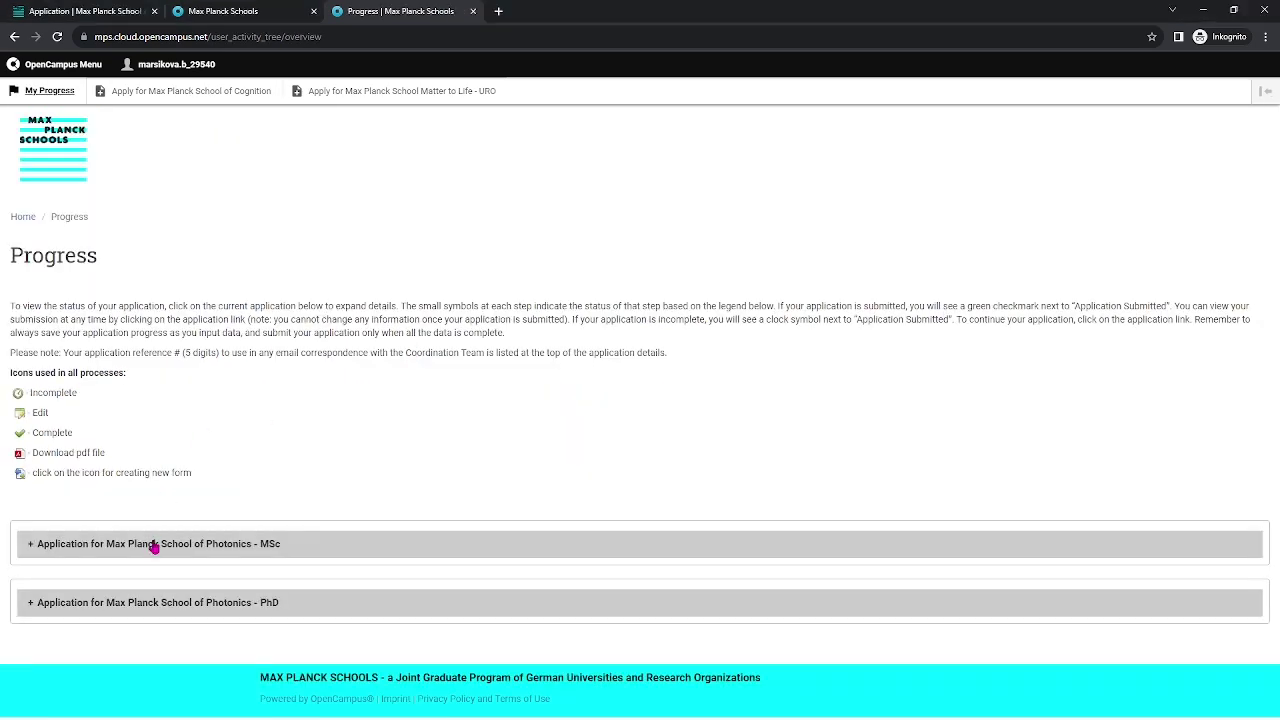
left_click(155, 547)
scroll(263, 397, "down", 3)
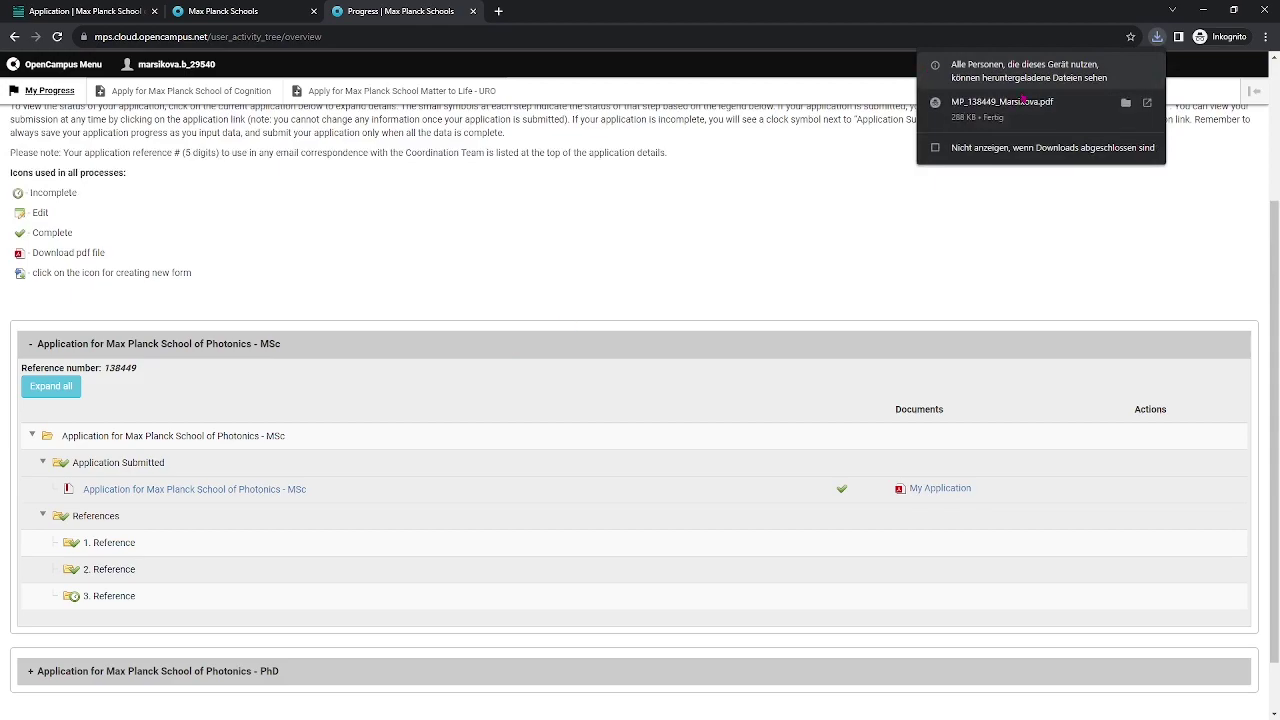
left_click(1020, 103)
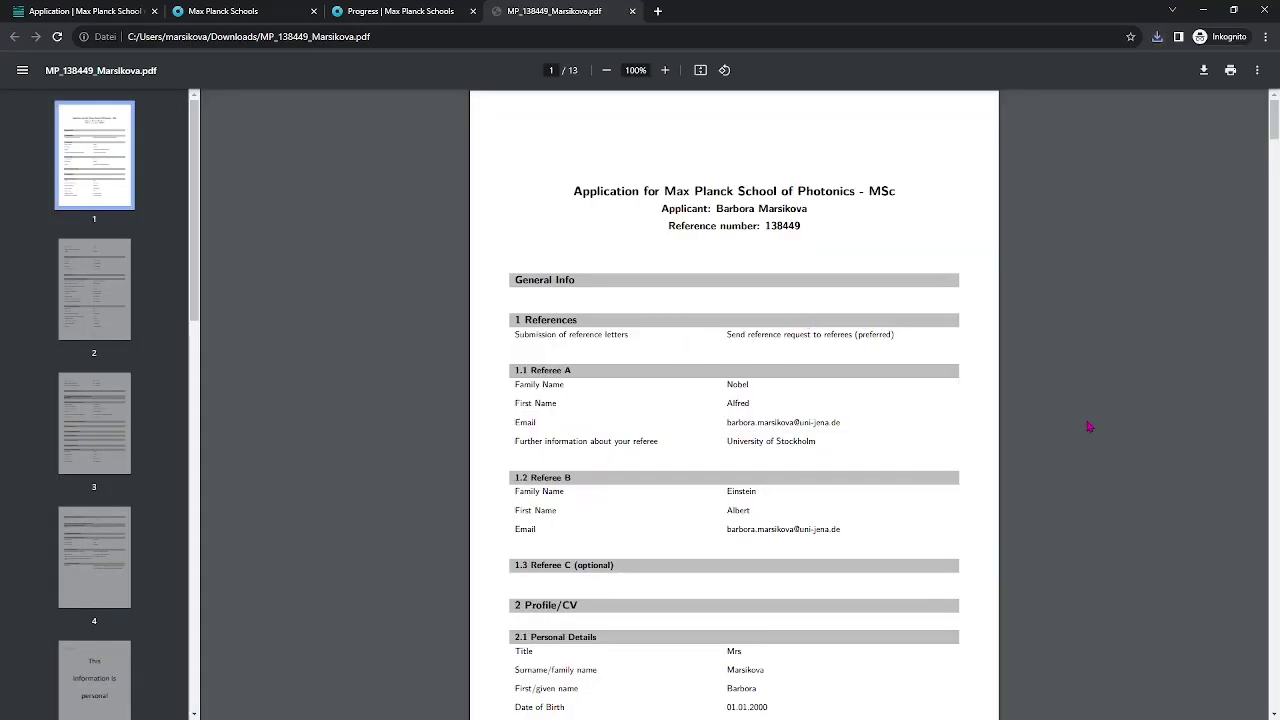
Scroll through the MSc application PDF past the summary pages to the diploma certificate on page 8 of 13.
scroll(1085, 427, "down", 3)
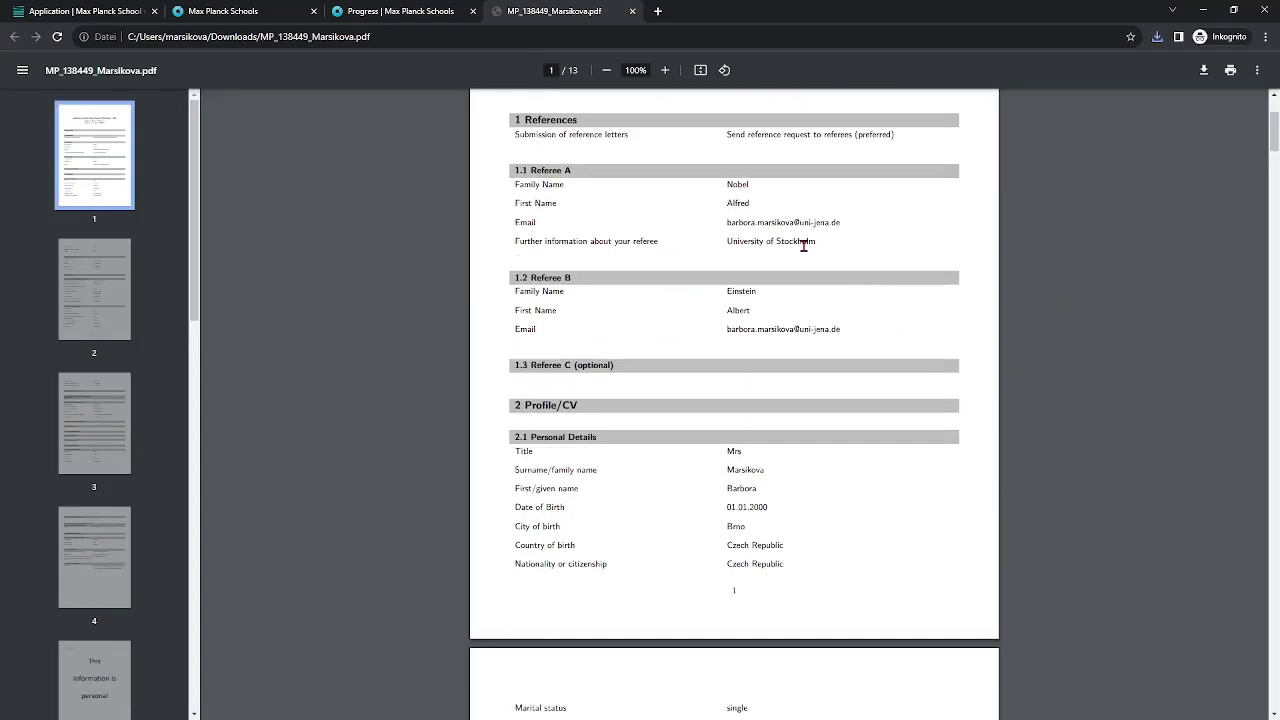
scroll(831, 352, "down", 5)
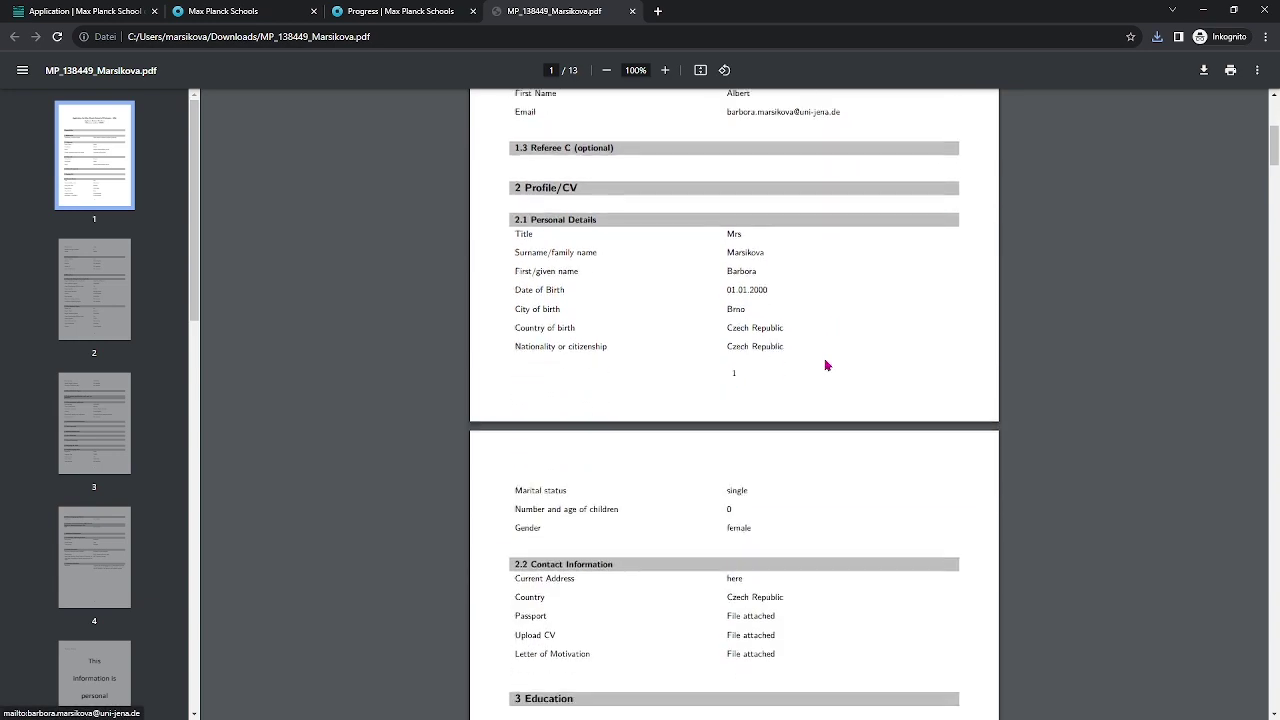
scroll(826, 362, "down", 4)
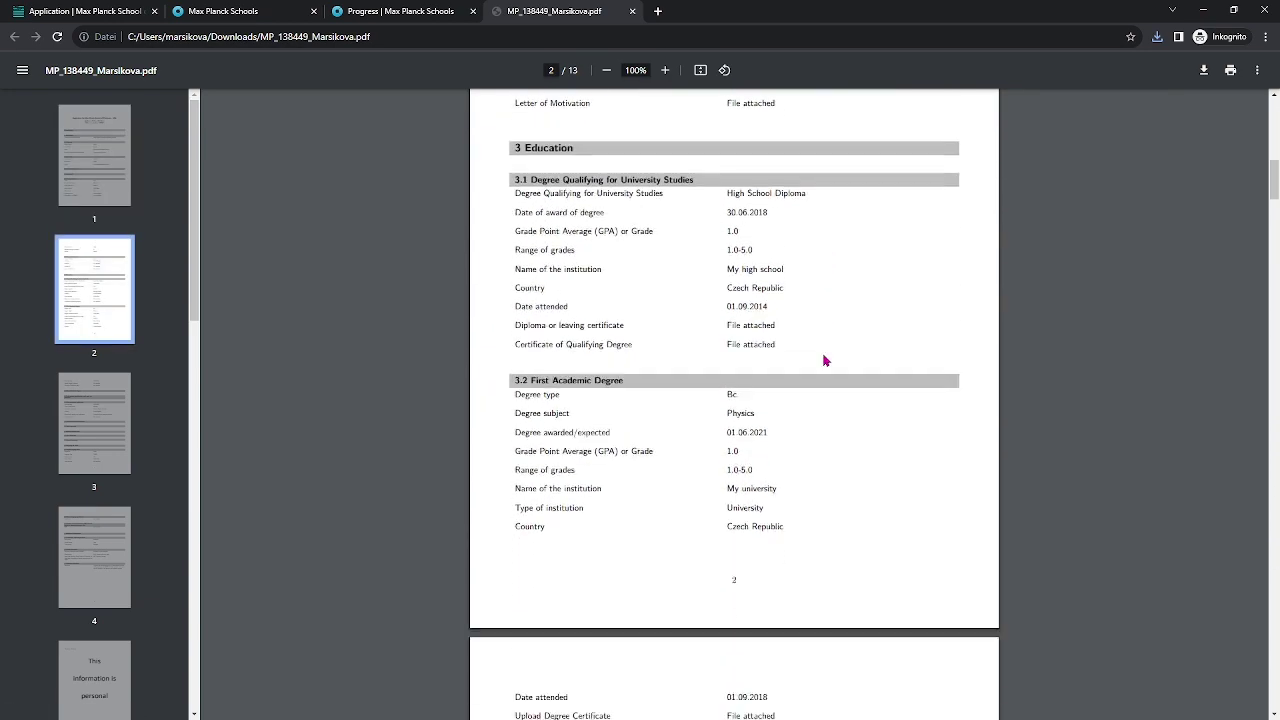
scroll(823, 357, "down", 8)
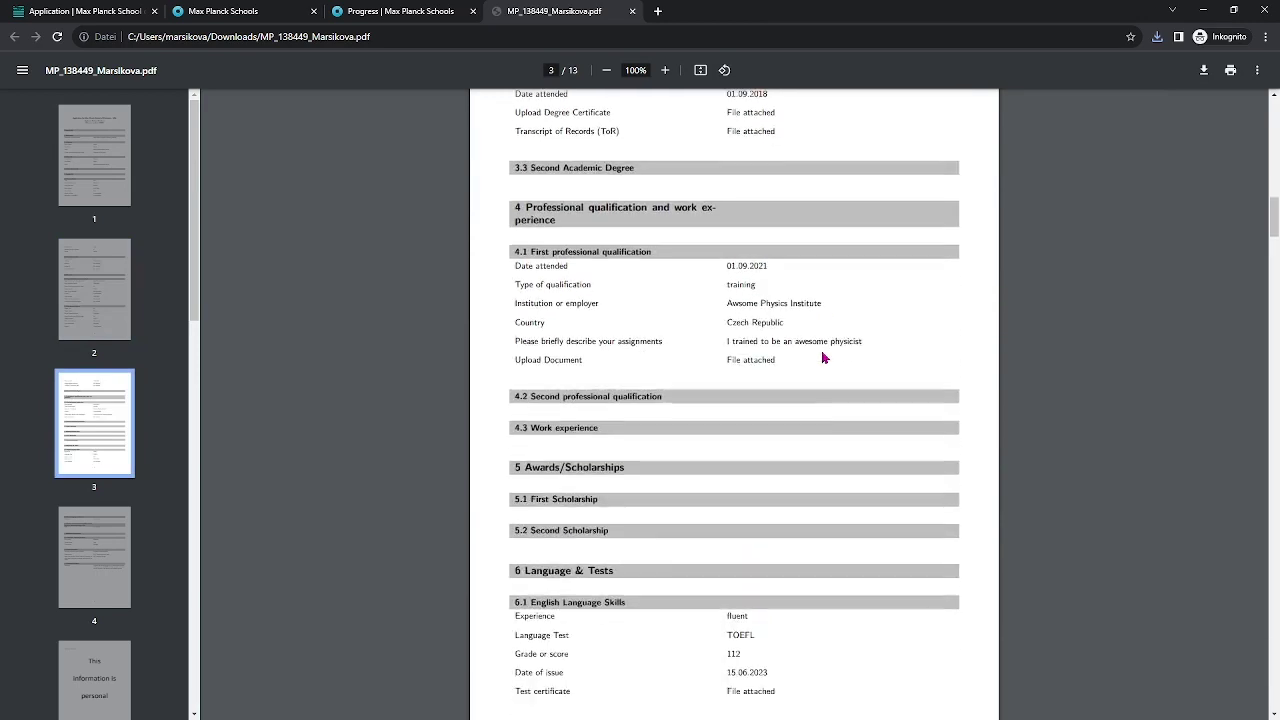
scroll(823, 357, "down", 6)
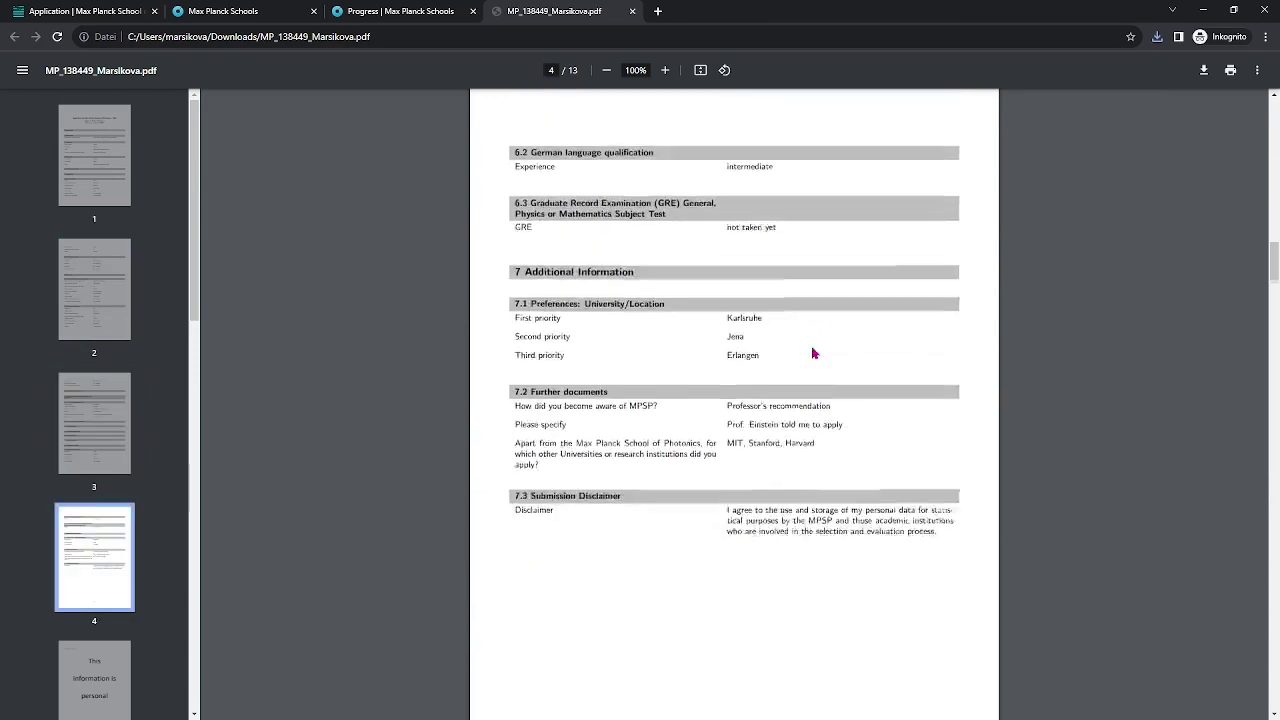
scroll(811, 353, "down", 5)
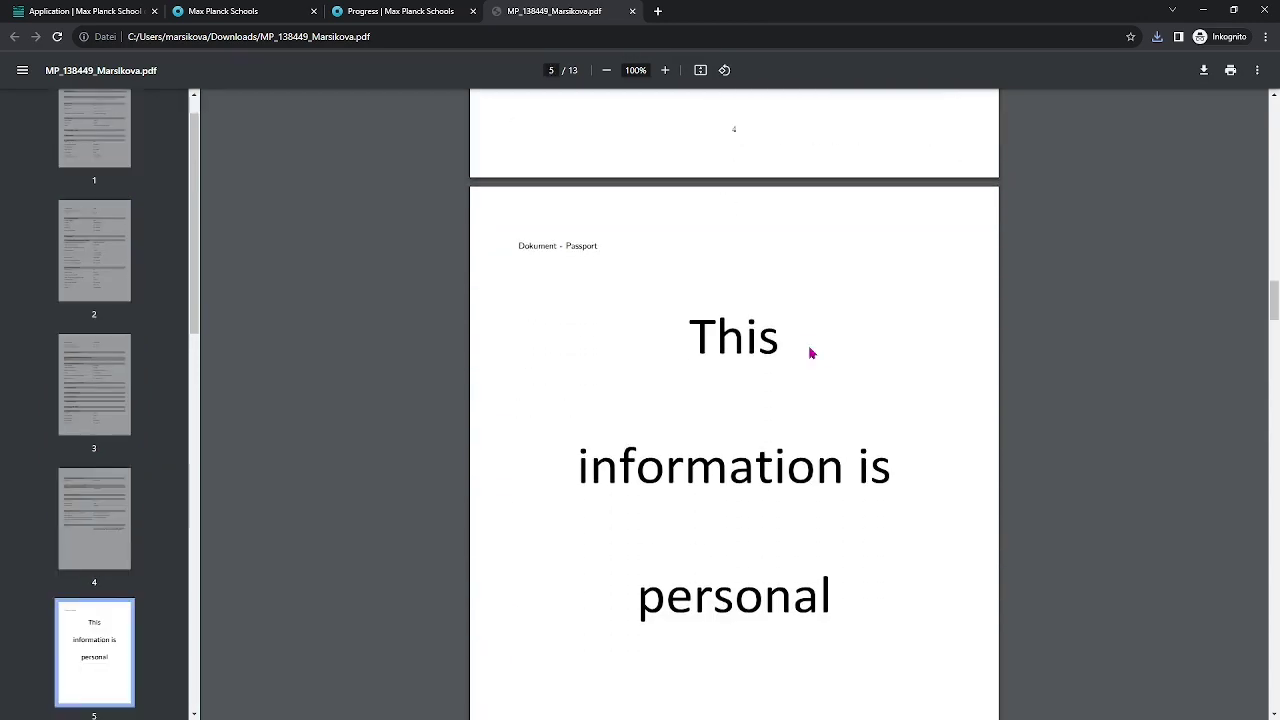
scroll(811, 353, "down", 4)
scroll(811, 353, "up", 5)
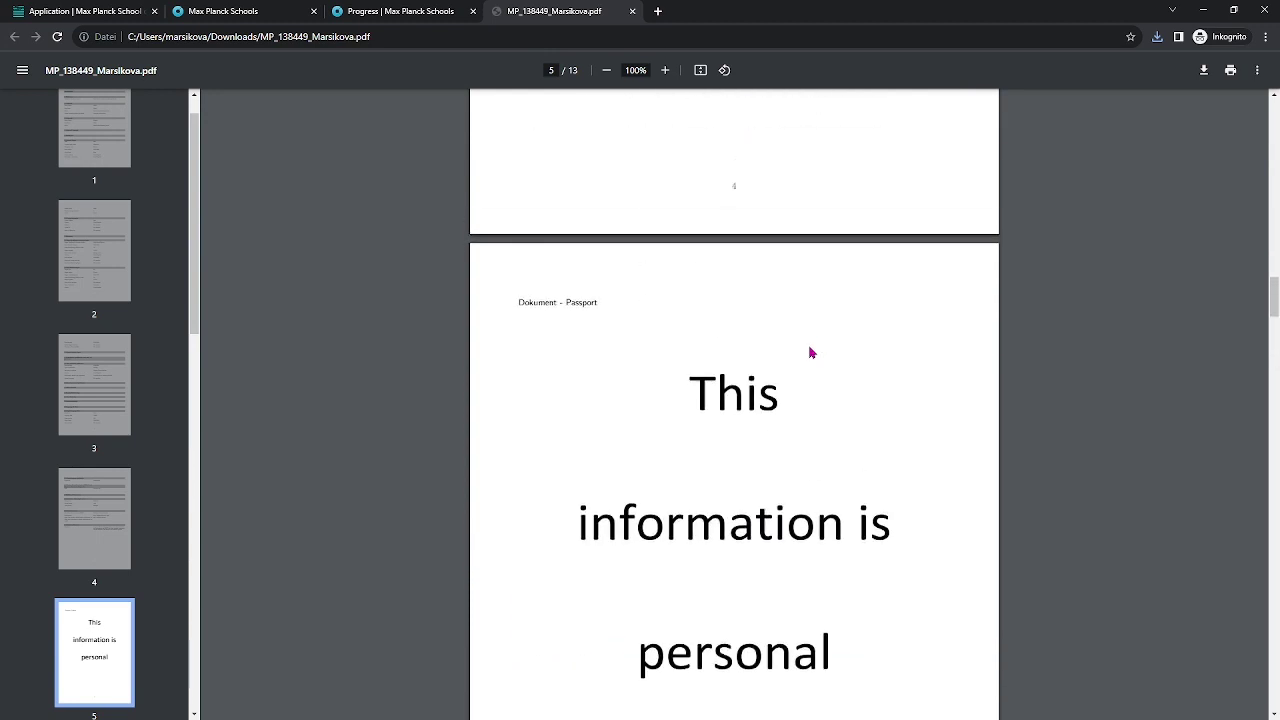
scroll(780, 348, "up", 1)
scroll(712, 399, "down", 10)
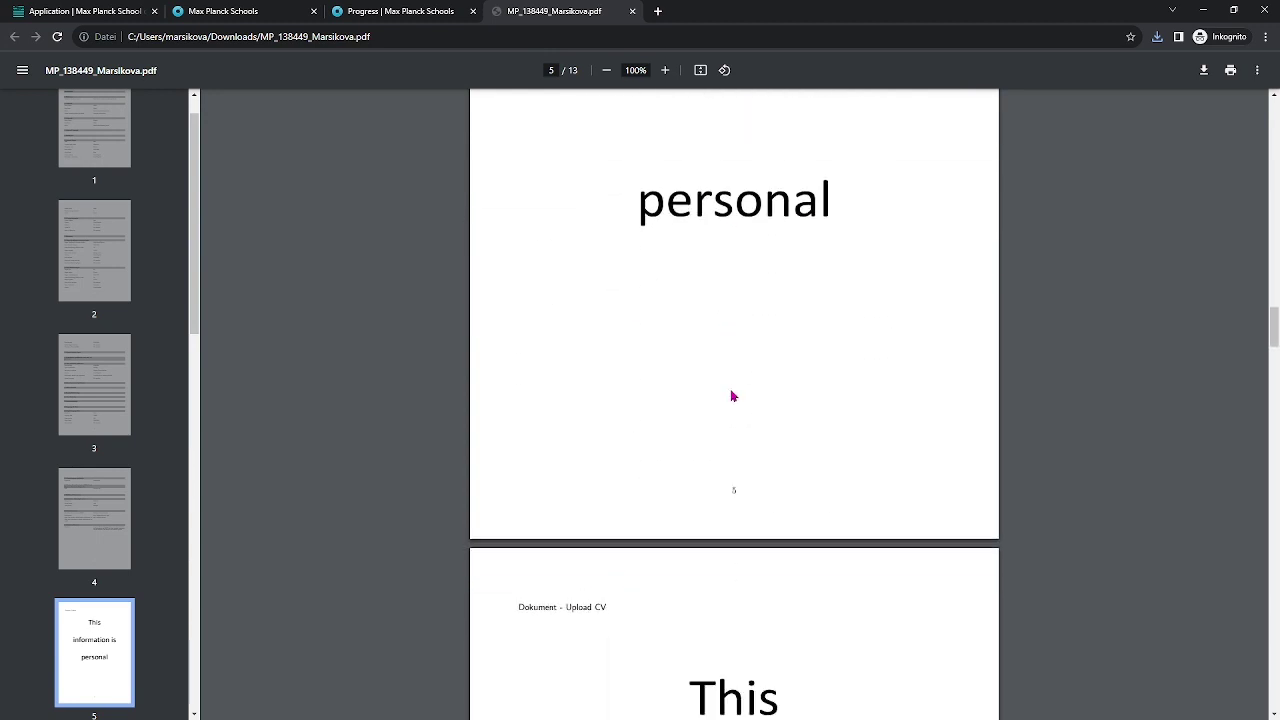
scroll(699, 355, "down", 10)
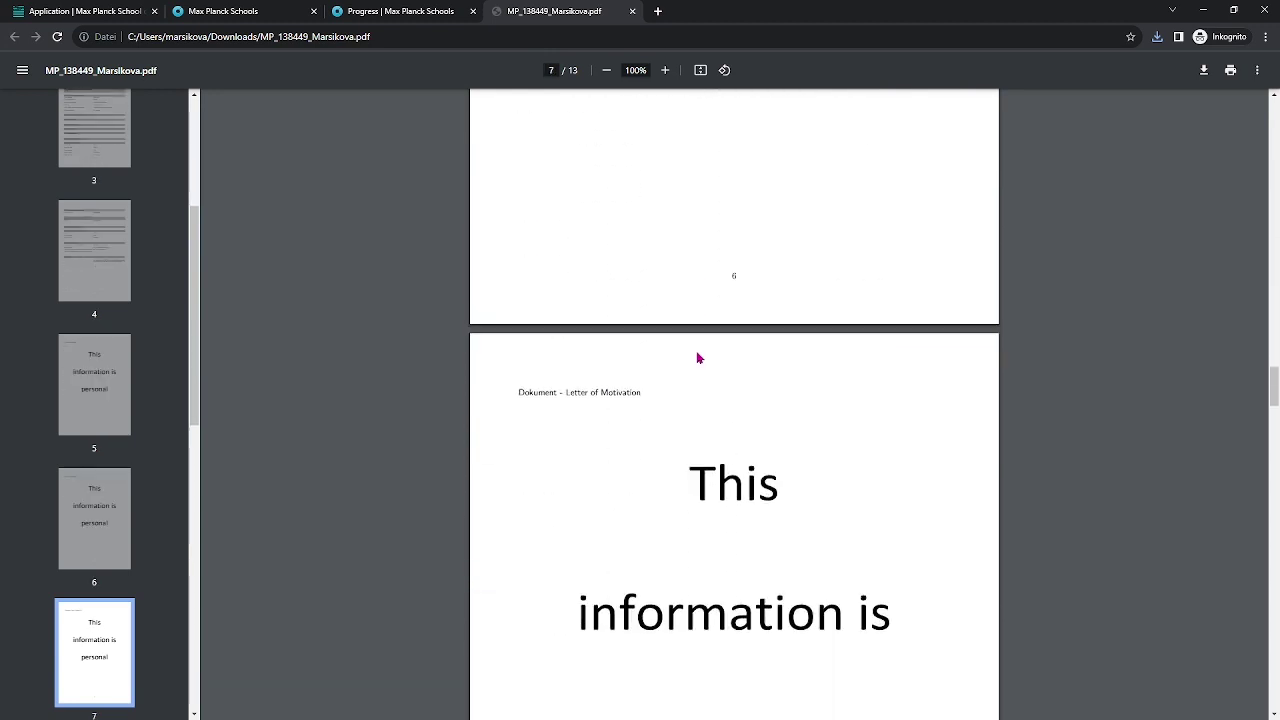
scroll(697, 356, "down", 3)
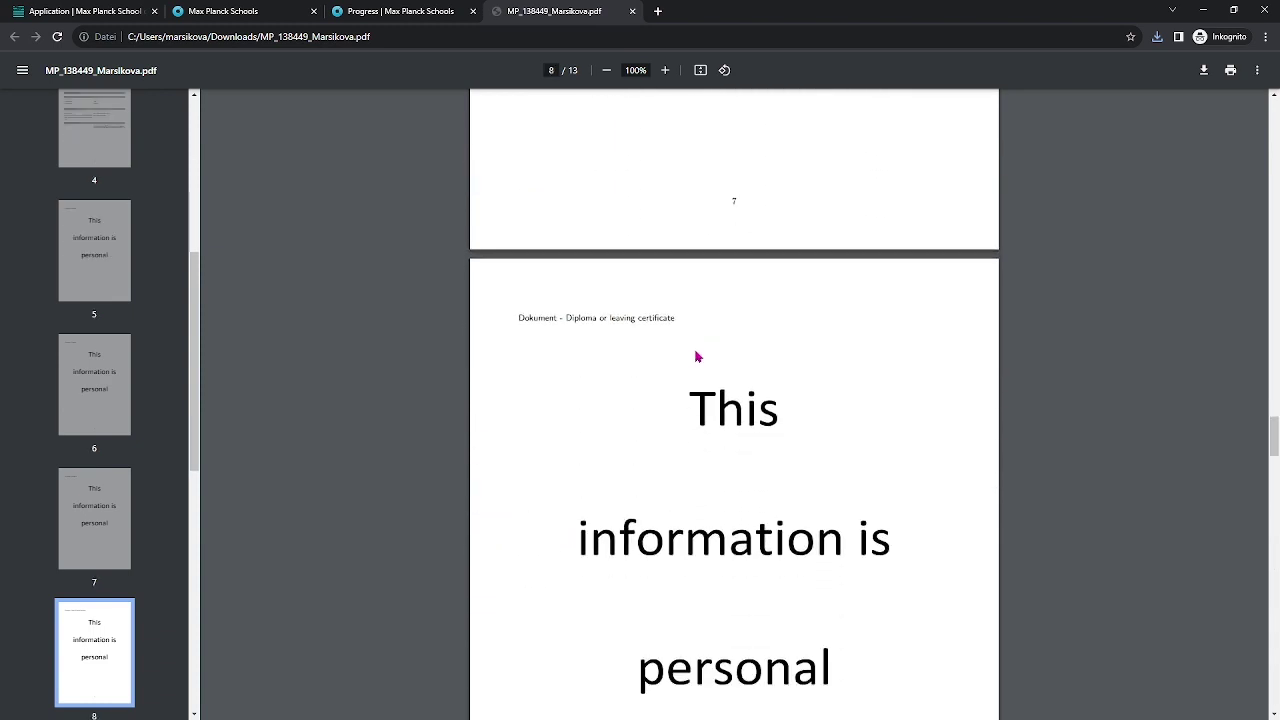